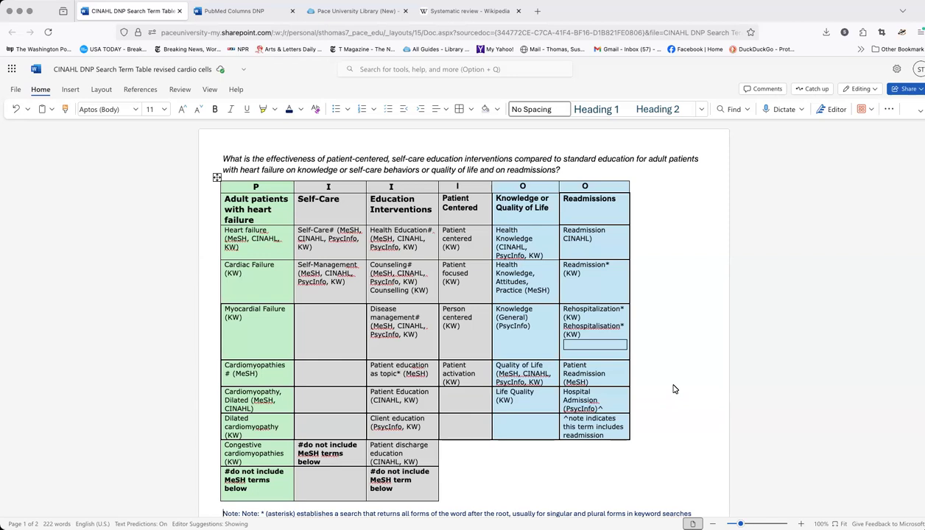
Open the list of databases starting with P from the Pace University Library page
{"action": "left_click", "coordinate": [240, 13]}
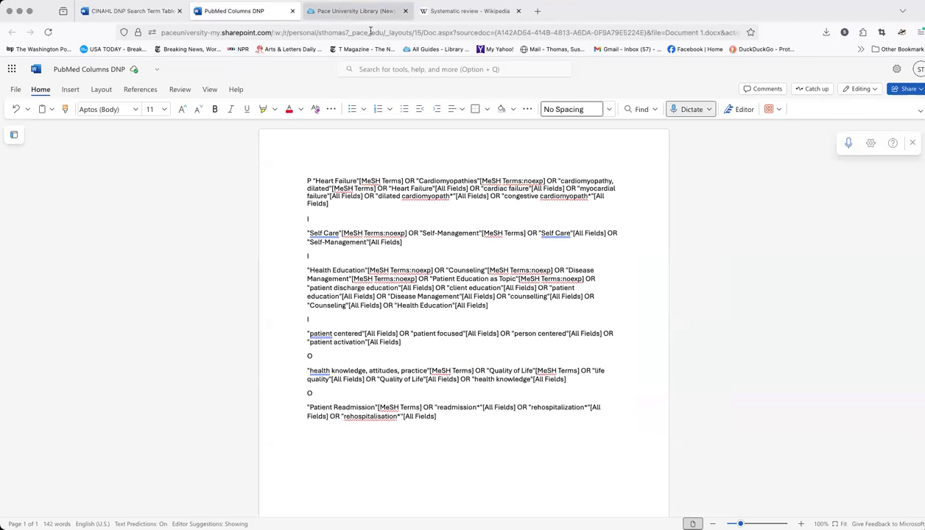
{"action": "left_click", "coordinate": [342, 12]}
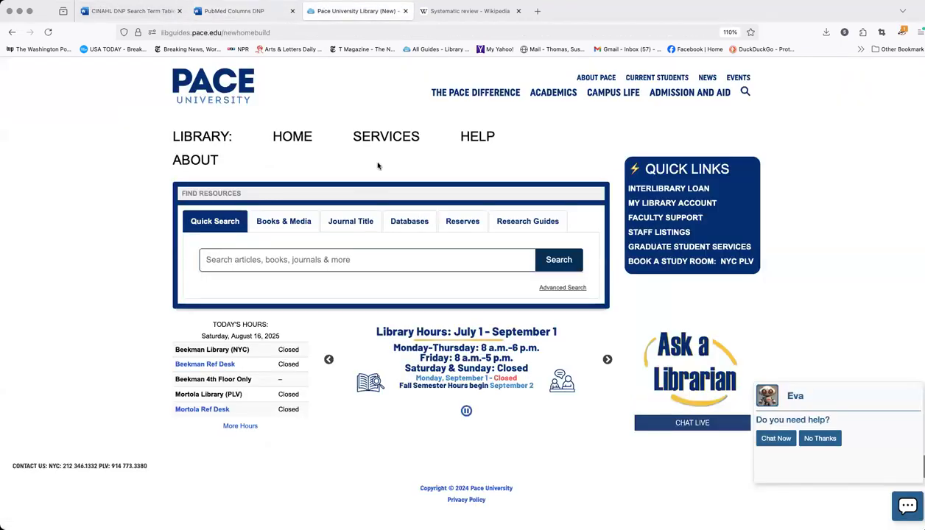
{"action": "left_click", "coordinate": [411, 228]}
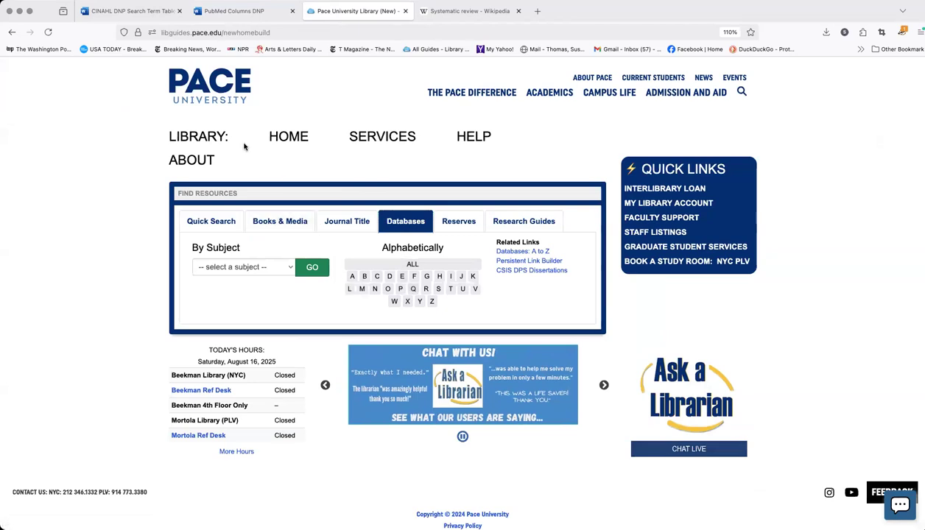
{"action": "left_click", "coordinate": [401, 290]}
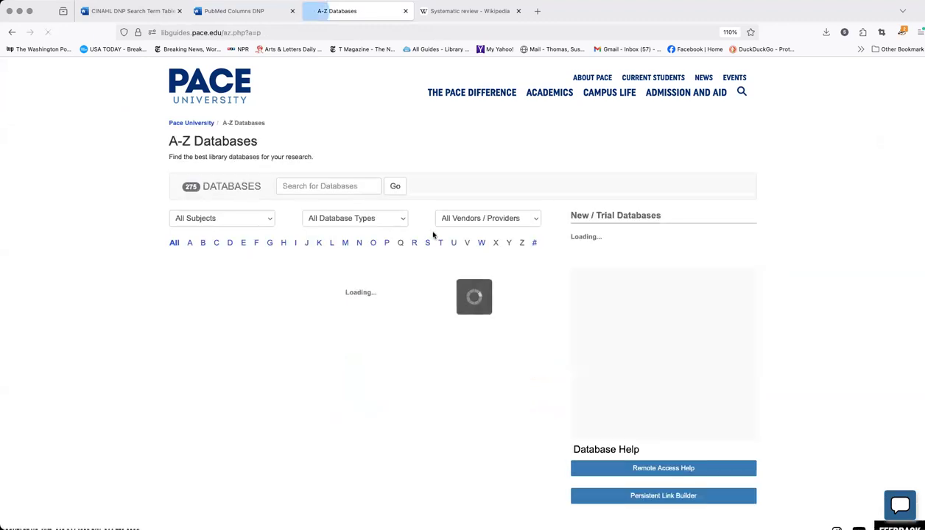
Open PubMed from the A-Z databases list and sign in with the saved university username and password
{"action": "scroll", "coordinate": [308, 344], "scroll_direction": "down", "scroll_amount": 3}
{"action": "scroll", "coordinate": [223, 466], "scroll_direction": "down", "scroll_amount": 5}
{"action": "scroll", "coordinate": [193, 492], "scroll_direction": "down", "scroll_amount": 2}
{"action": "left_click", "coordinate": [190, 440]}
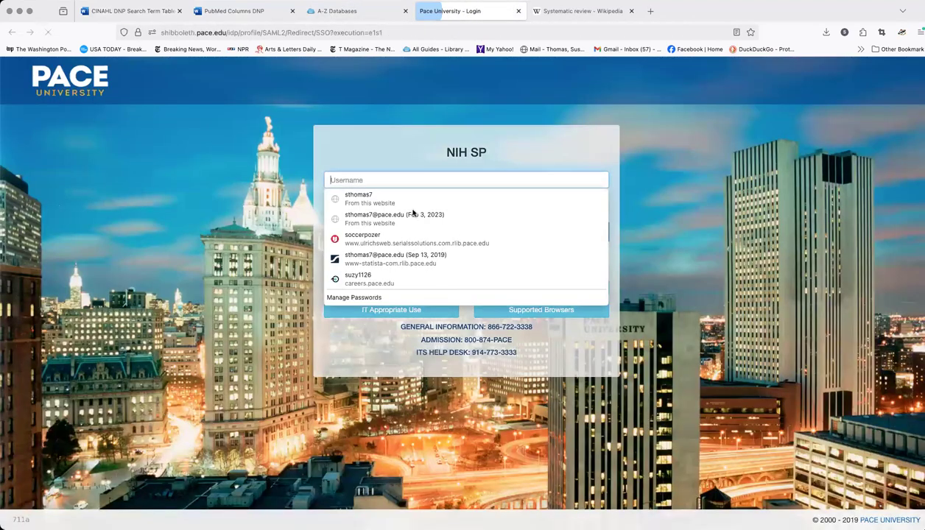
{"action": "left_click", "coordinate": [471, 199]}
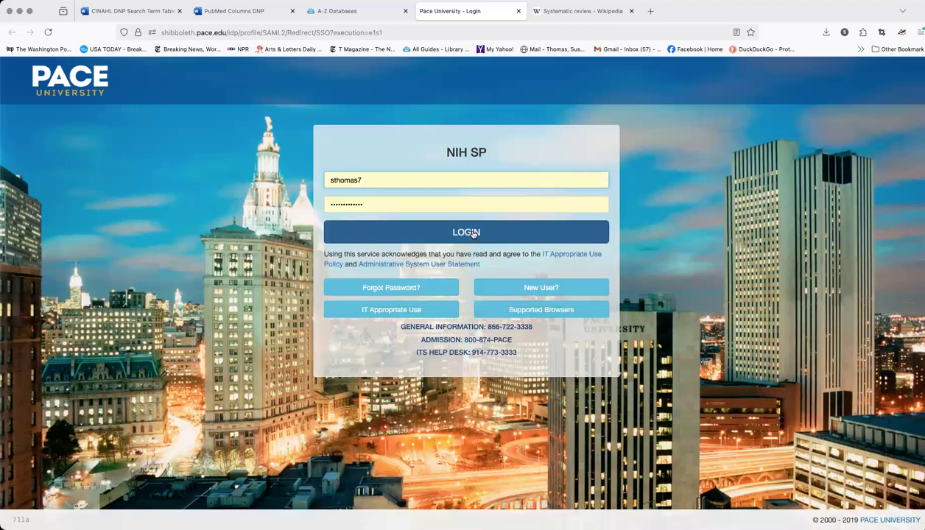
{"action": "left_click", "coordinate": [474, 233]}
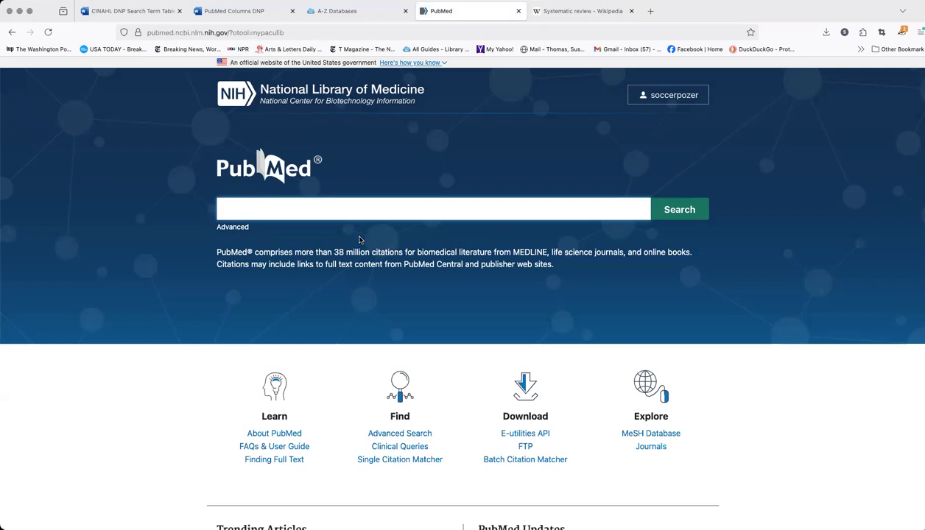
Search PubMed for hallux rigidus
{"action": "type", "text": "hallux "}
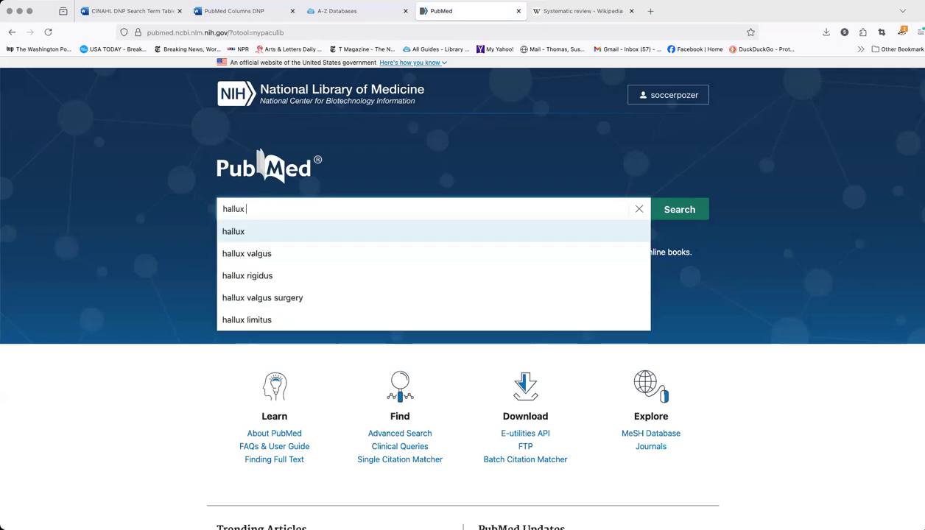
{"action": "type", "text": "rigidus"}
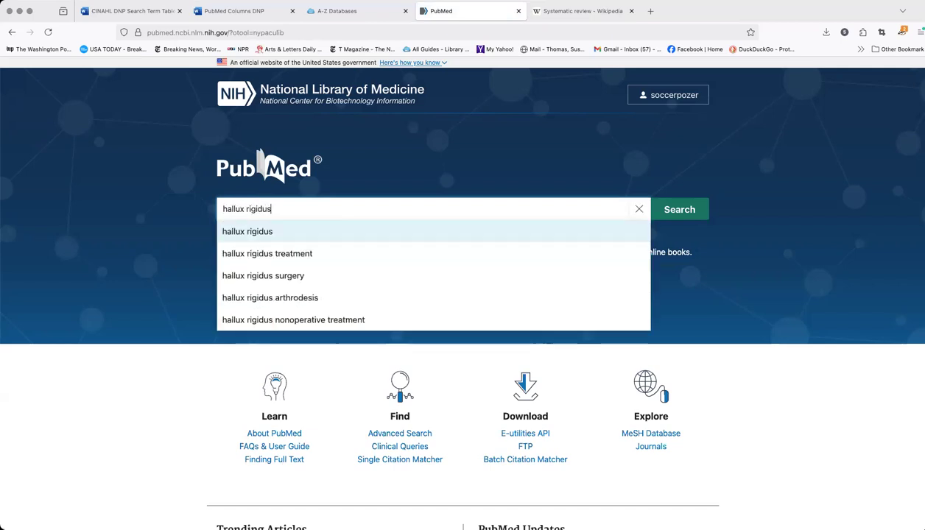
{"action": "key", "text": "Return"}
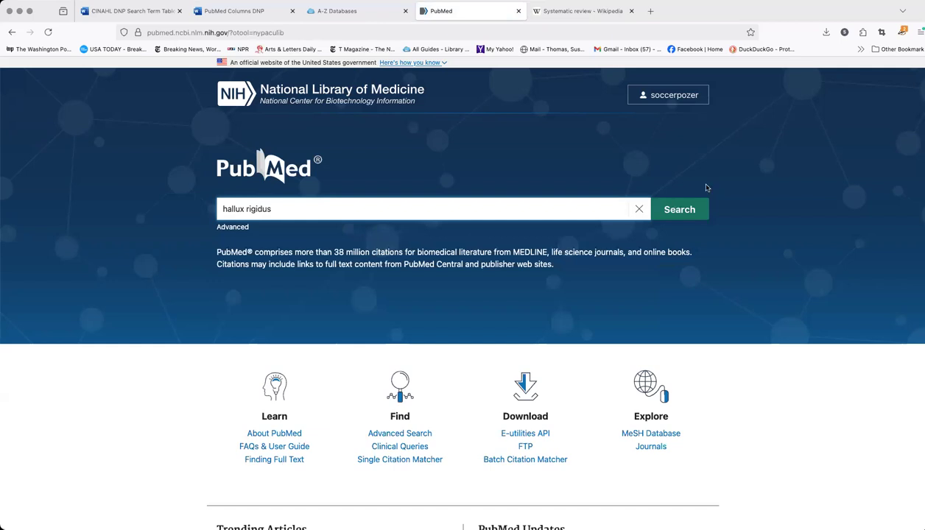
{"action": "left_click", "coordinate": [682, 213]}
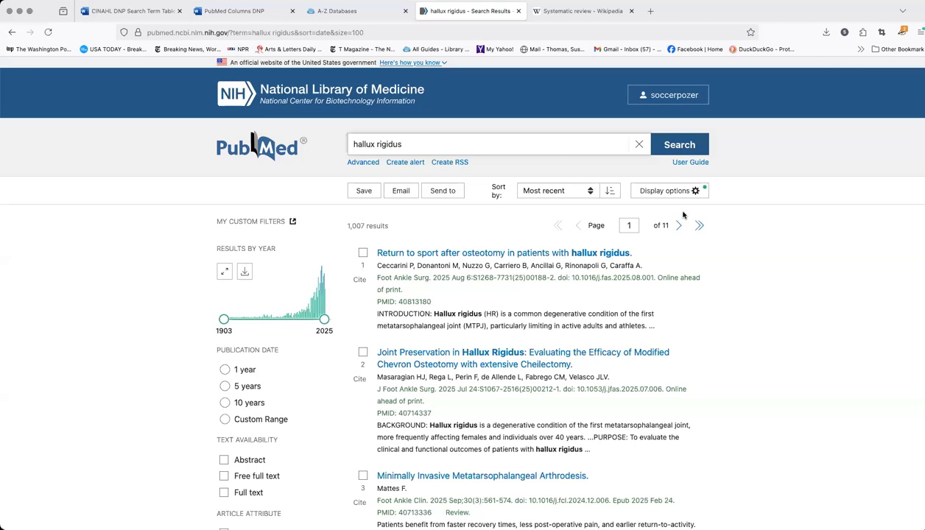
Open the MeSH Database from the PubMed home page, consulting the CINAHL DNP Search Term Table for the first heading to look up
{"action": "left_click", "coordinate": [269, 157]}
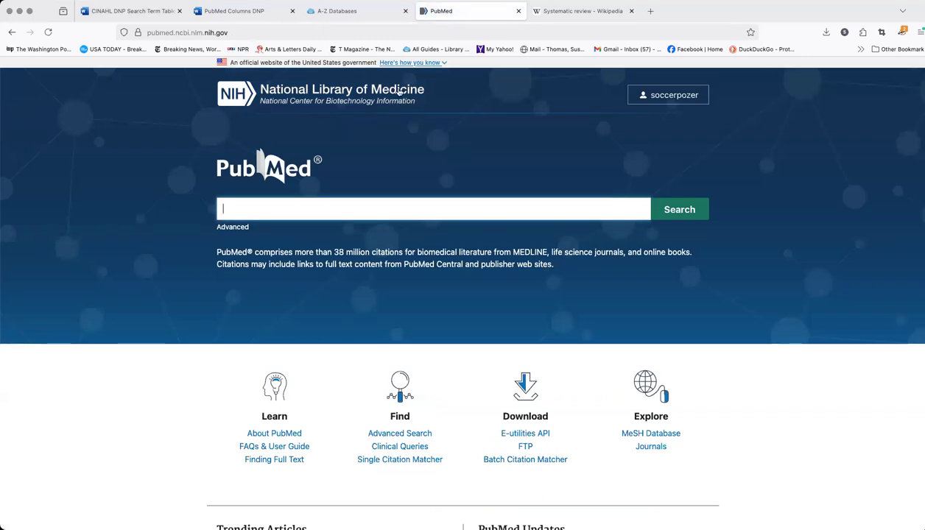
{"action": "left_click", "coordinate": [666, 435]}
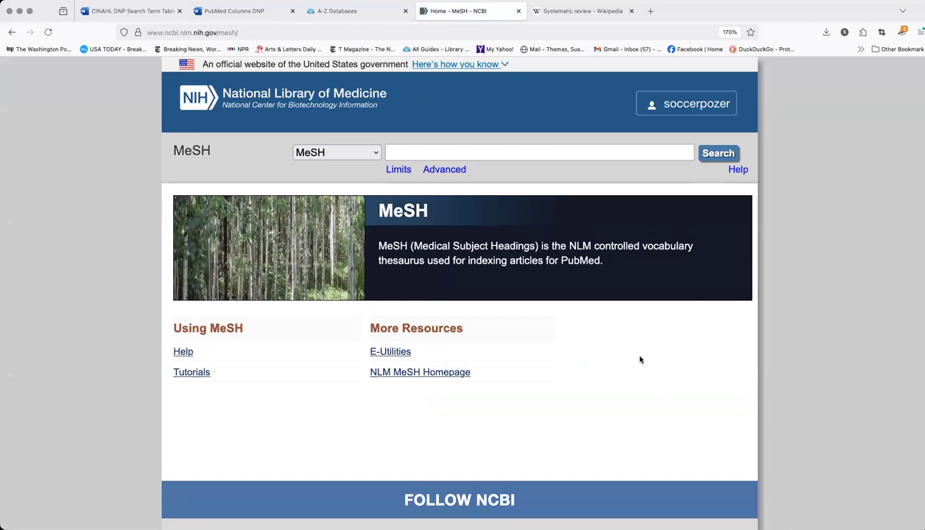
{"action": "left_click", "coordinate": [140, 16]}
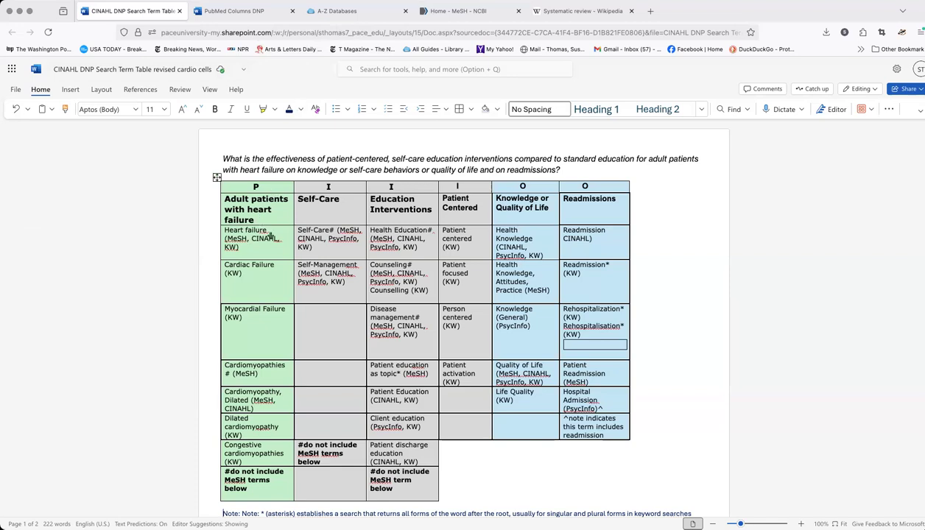
{"action": "left_click", "coordinate": [457, 11]}
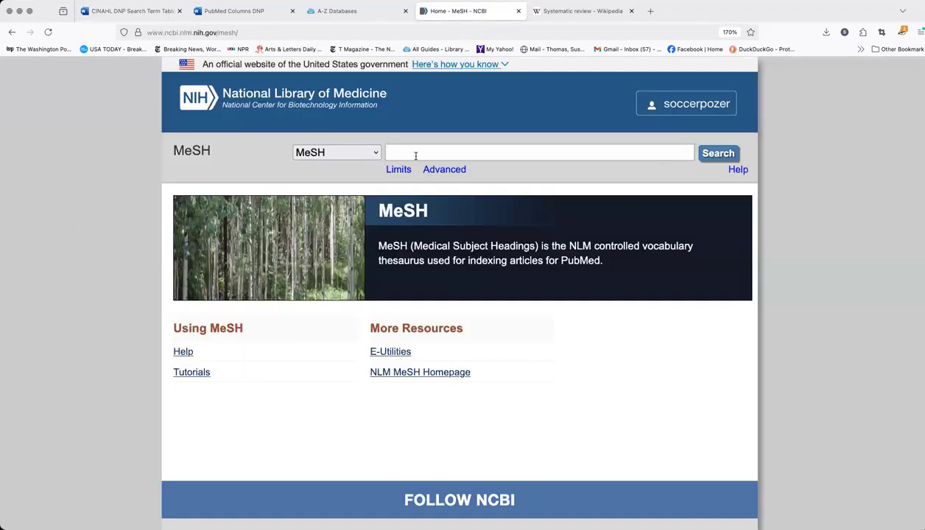
Search MeSH for heart failure and add the Heart Failure heading to the PubMed Search Builder
{"action": "type", "text": "heart failure"}
{"action": "left_click", "coordinate": [715, 156]}
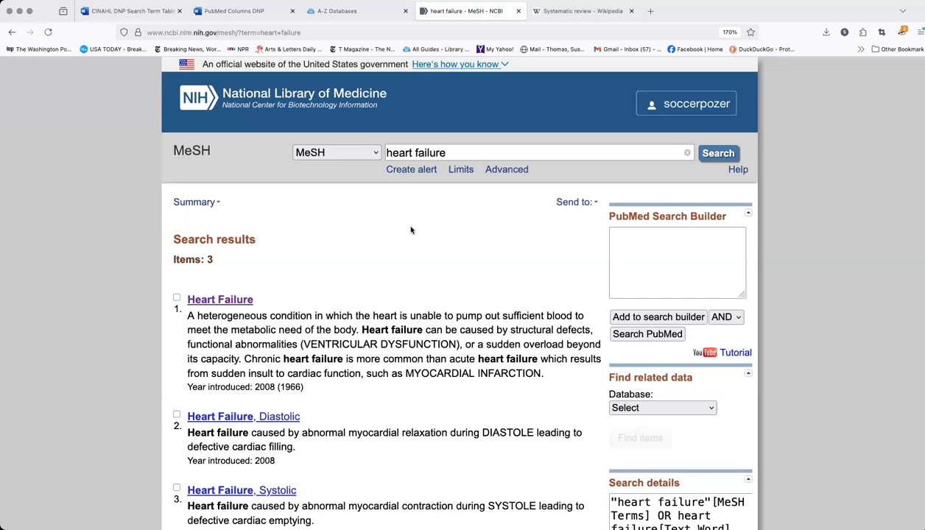
{"action": "scroll", "coordinate": [411, 231], "scroll_direction": "down", "scroll_amount": 1}
{"action": "scroll", "coordinate": [411, 231], "scroll_direction": "down", "scroll_amount": 1}
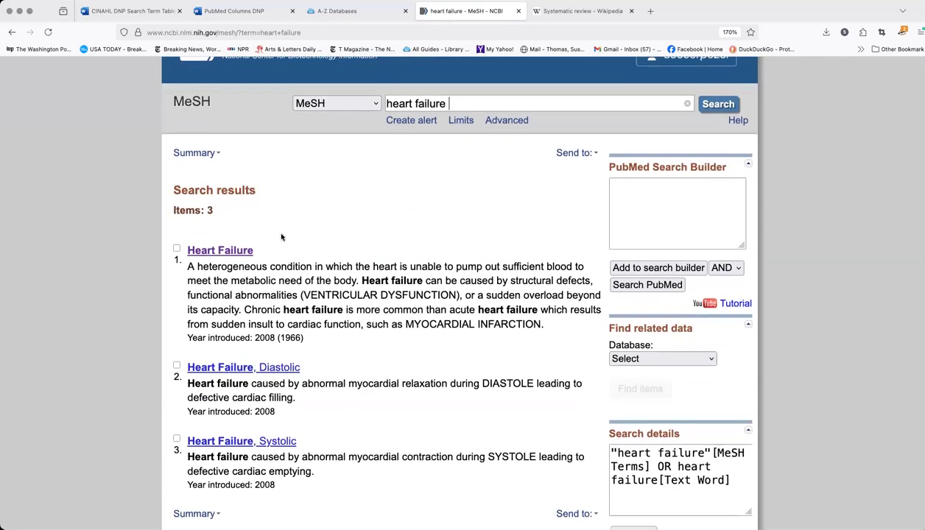
{"action": "left_click", "coordinate": [177, 248]}
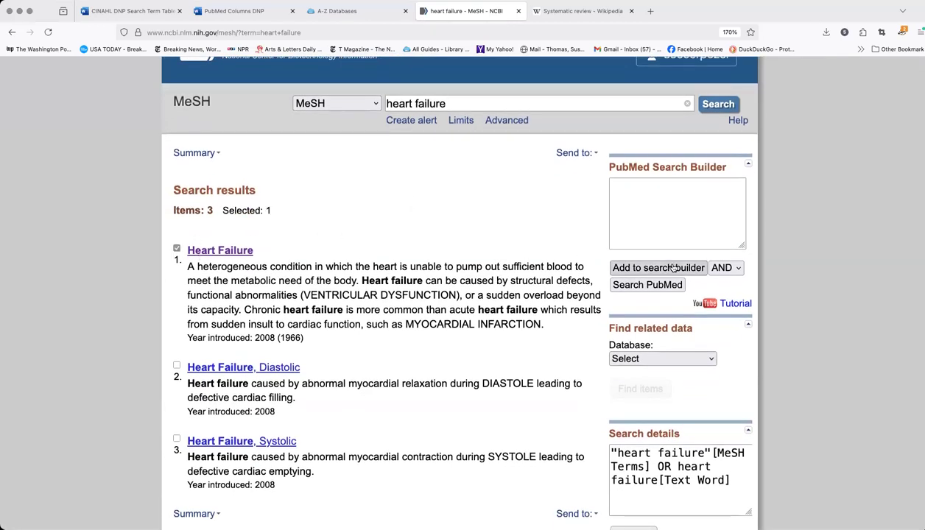
{"action": "left_click", "coordinate": [671, 271]}
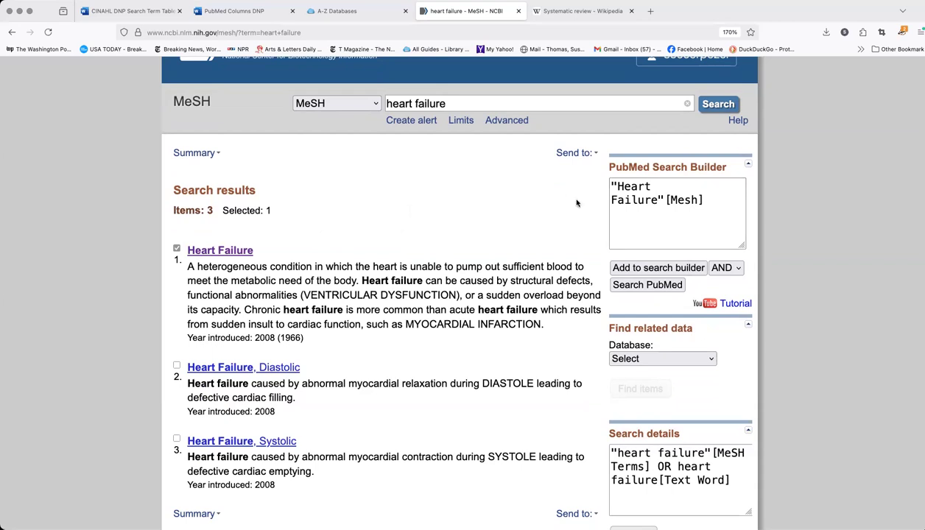
Replace the MeSH search term with cardiomyopathies and run the search
{"action": "scroll", "coordinate": [577, 204], "scroll_direction": "up", "scroll_amount": 2}
{"action": "left_click_drag", "start_coordinate": [464, 155], "coordinate": [325, 148]}
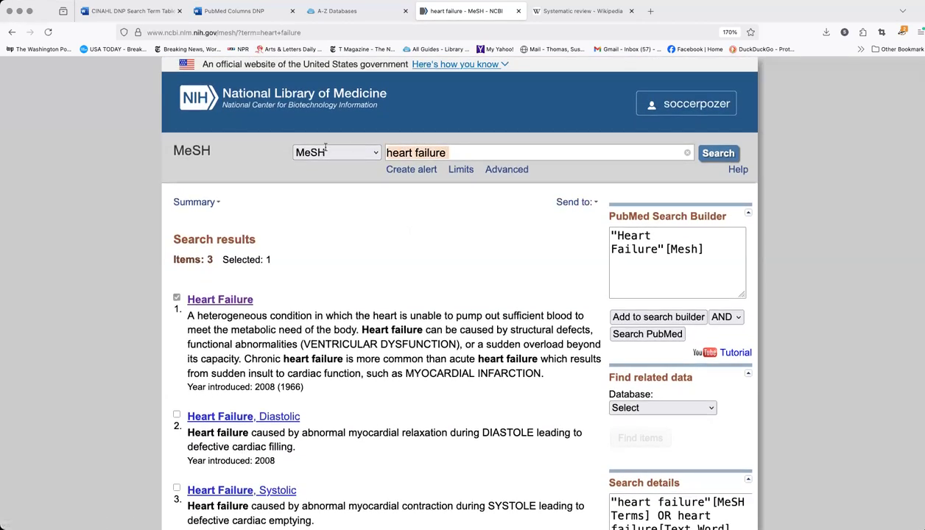
{"action": "key", "text": "BackSpace"}
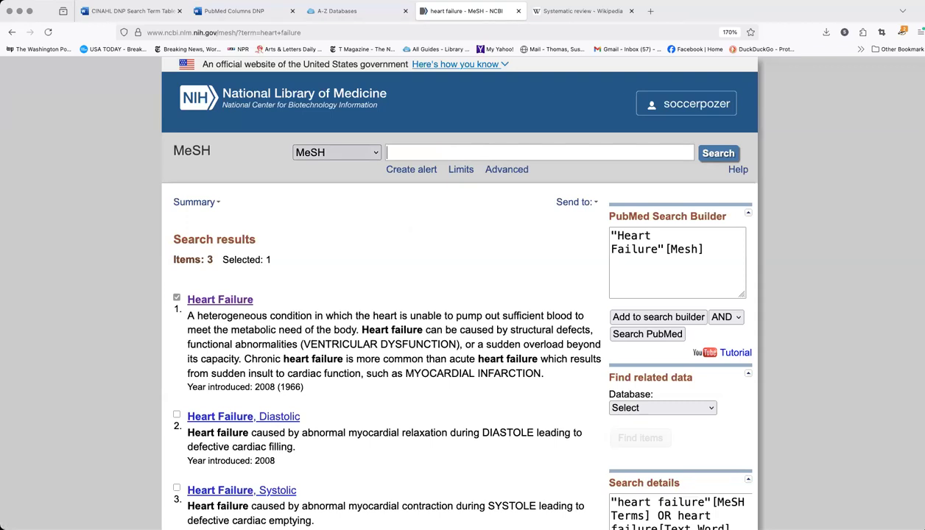
{"action": "type", "text": "cardiomyopath"}
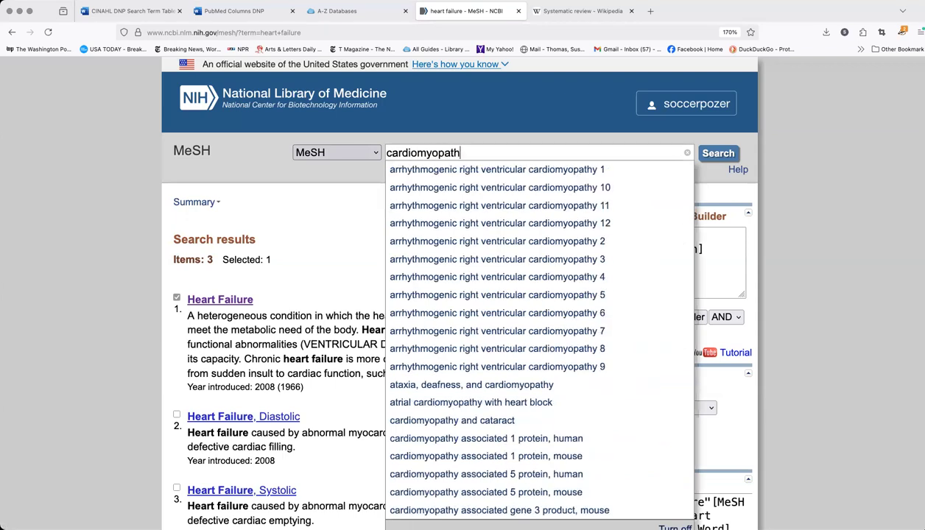
{"action": "type", "text": "ies"}
{"action": "key", "text": "Return"}
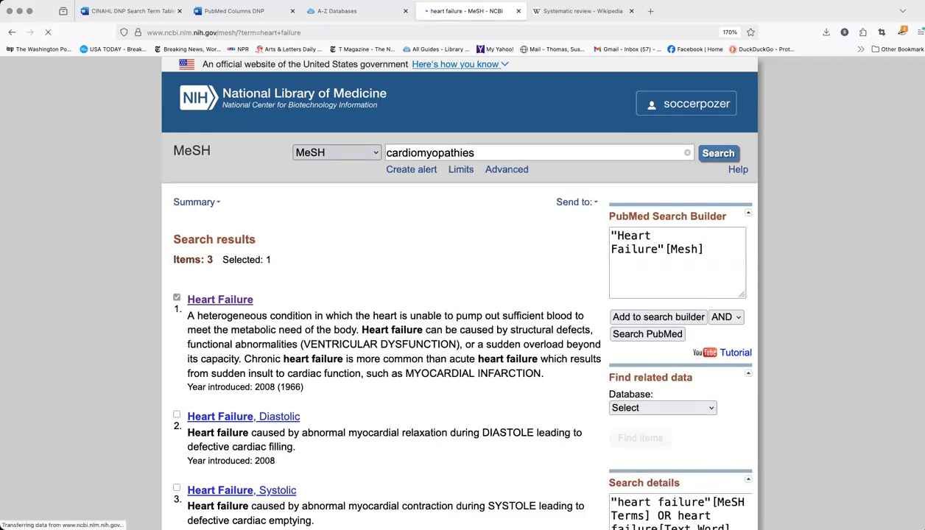
Open the Cardiomyopathies record and review its entry terms and the narrower headings in its MeSH hierarchy
{"action": "scroll", "coordinate": [377, 257], "scroll_direction": "down", "scroll_amount": 1}
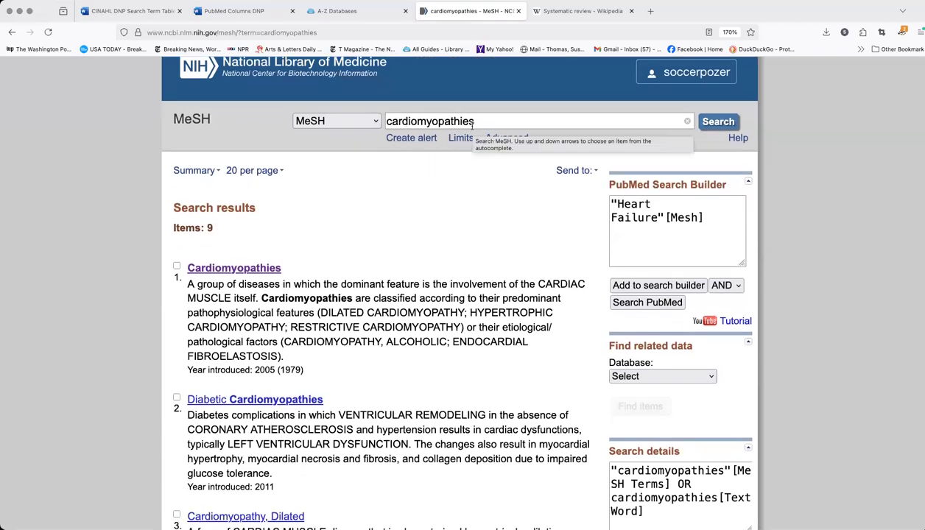
{"action": "left_click", "coordinate": [246, 271]}
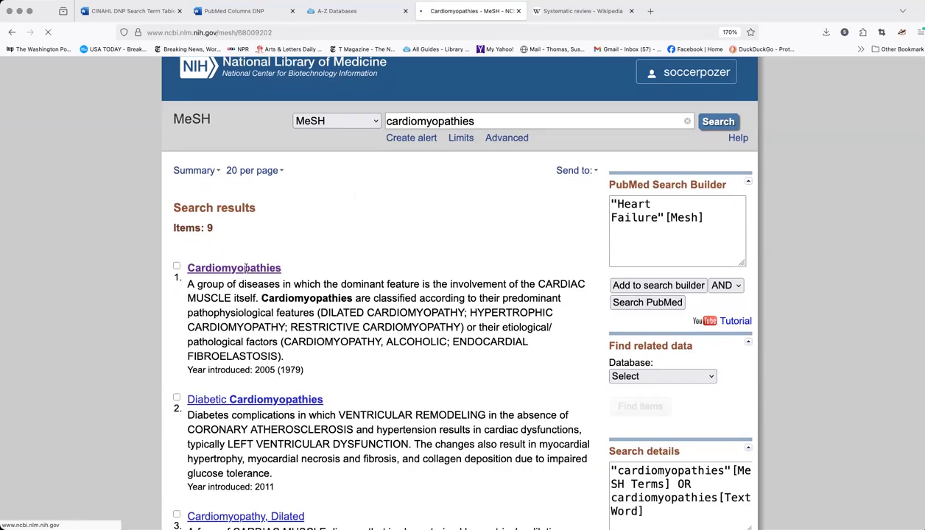
{"action": "scroll", "coordinate": [387, 255], "scroll_direction": "down", "scroll_amount": 5}
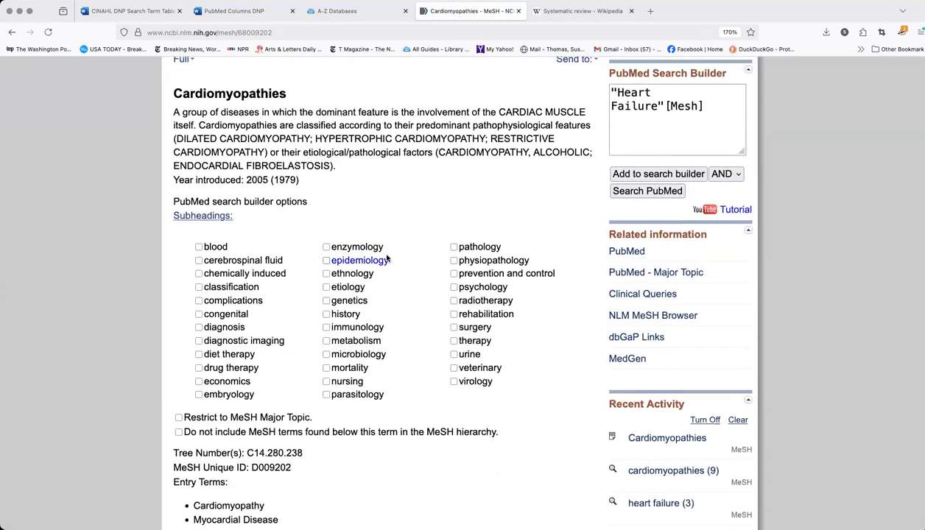
{"action": "scroll", "coordinate": [387, 258], "scroll_direction": "down", "scroll_amount": 8}
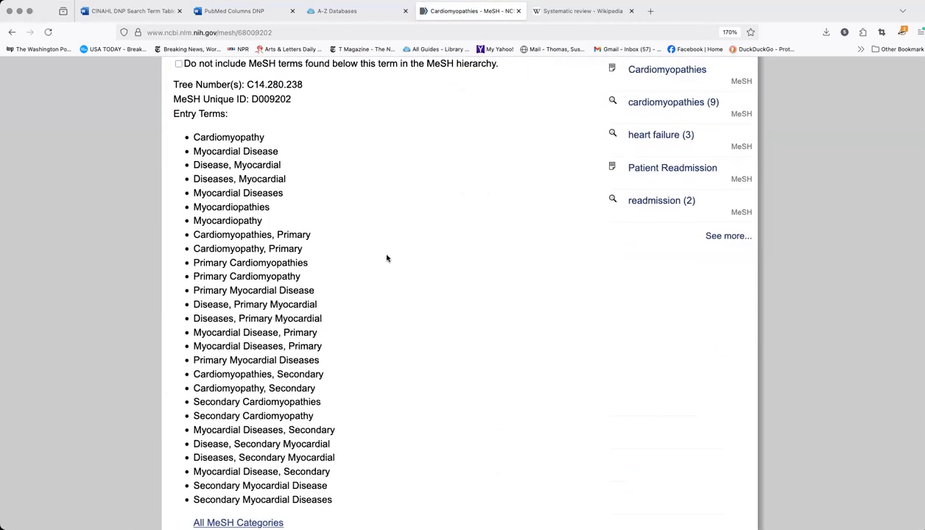
{"action": "scroll", "coordinate": [387, 258], "scroll_direction": "down", "scroll_amount": 4}
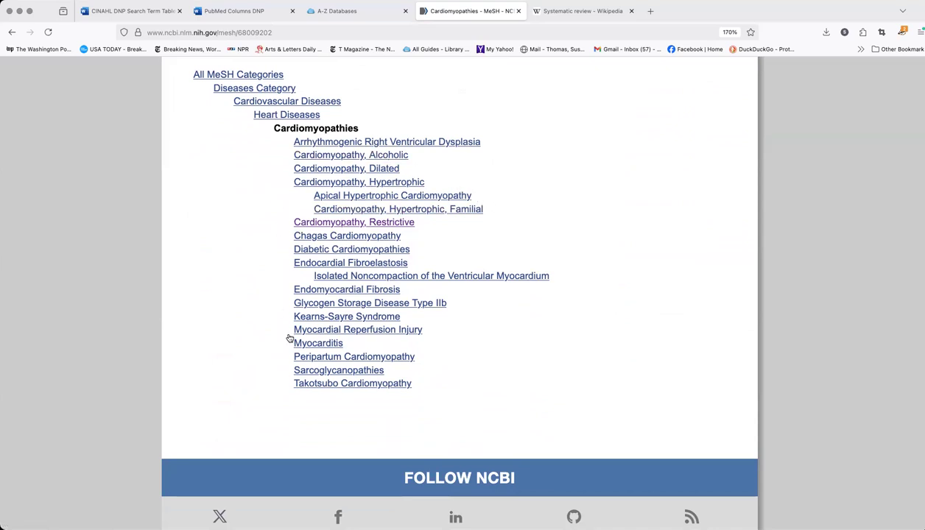
Exclude the MeSH terms found below Cardiomyopathies in the hierarchy and add the heading to the search builder with OR
{"action": "scroll", "coordinate": [562, 241], "scroll_direction": "up", "scroll_amount": 6}
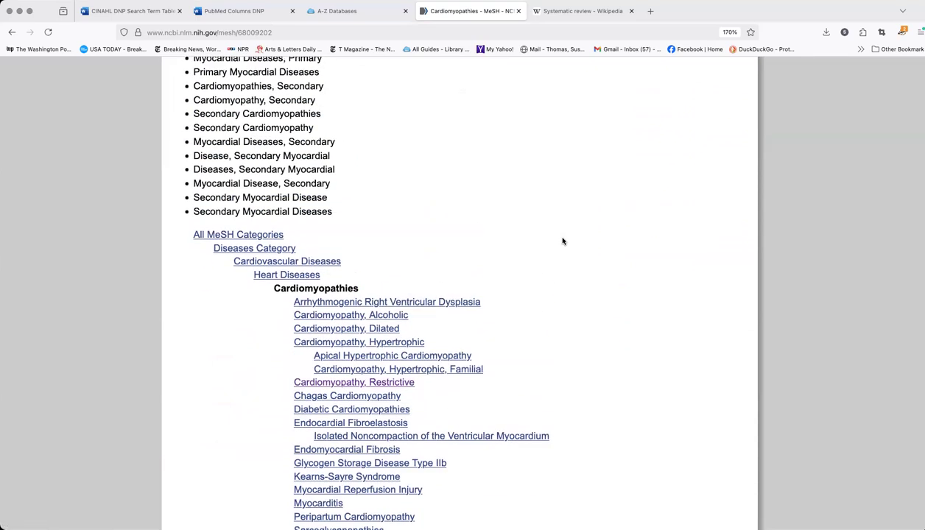
{"action": "scroll", "coordinate": [561, 241], "scroll_direction": "up", "scroll_amount": 2}
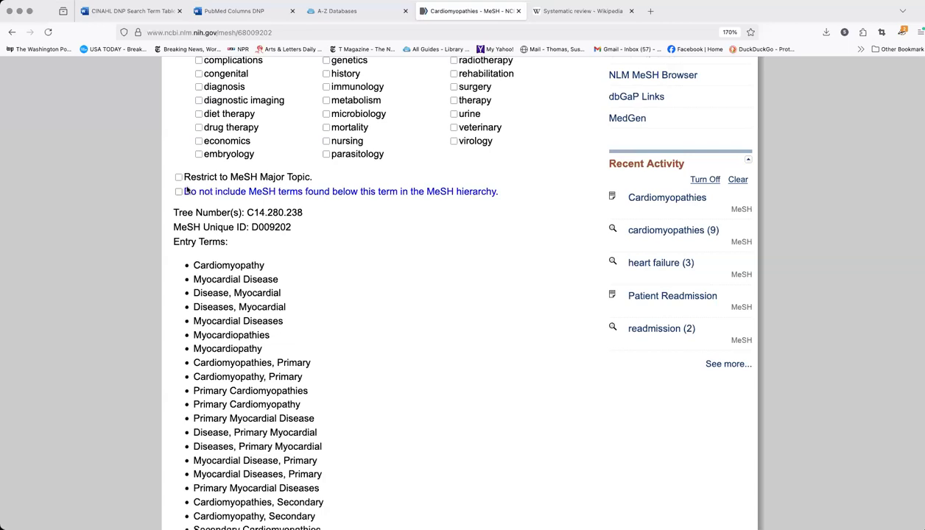
{"action": "left_click", "coordinate": [178, 193]}
{"action": "scroll", "coordinate": [477, 258], "scroll_direction": "up", "scroll_amount": 8}
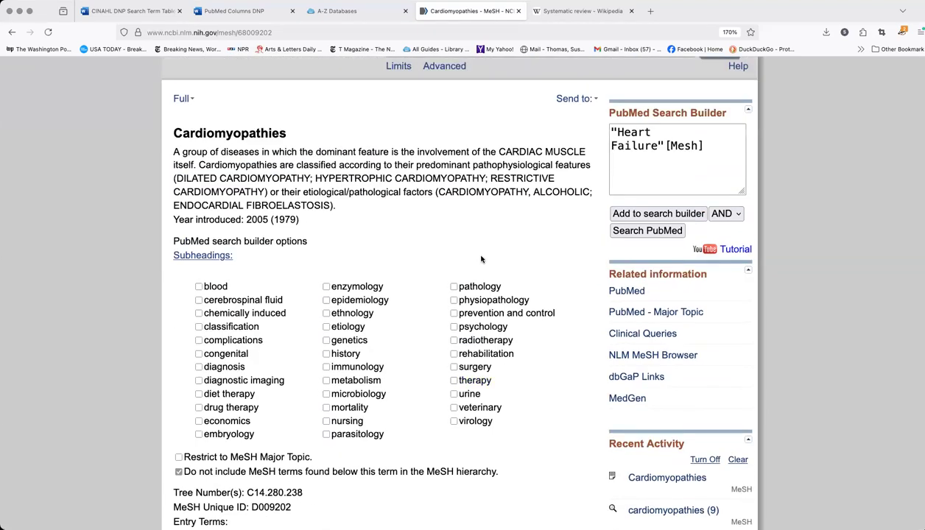
{"action": "scroll", "coordinate": [481, 259], "scroll_direction": "up", "scroll_amount": 1}
{"action": "left_click", "coordinate": [724, 243]}
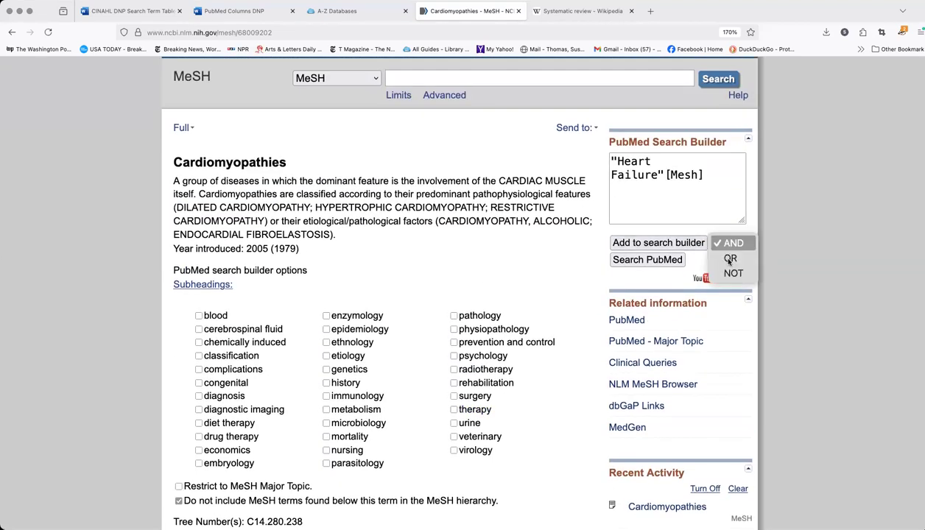
{"action": "left_click", "coordinate": [729, 260]}
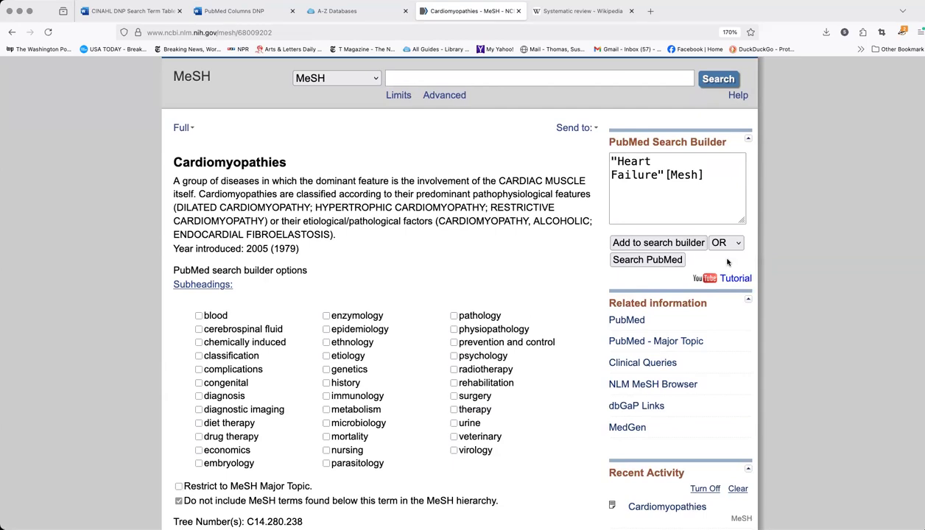
{"action": "left_click", "coordinate": [689, 244]}
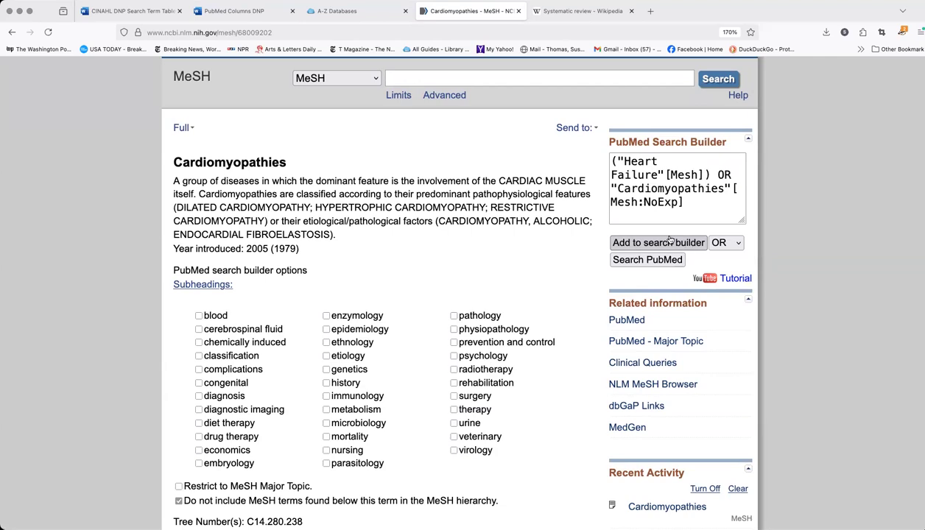
Switch to the Word search term table and copy the term "Cardiomyopathy, Dilated" from the heart failure column
{"action": "left_click", "coordinate": [139, 11]}
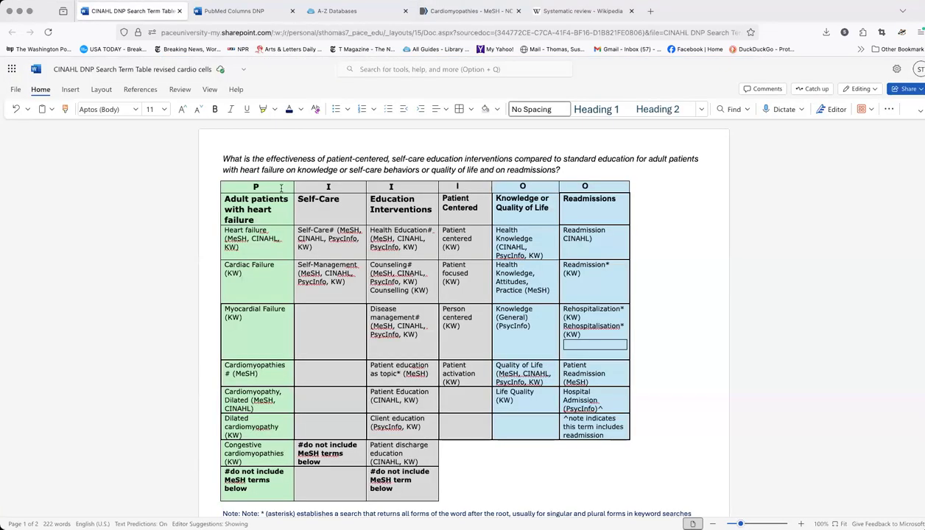
{"action": "scroll", "coordinate": [282, 218], "scroll_direction": "down", "scroll_amount": 5}
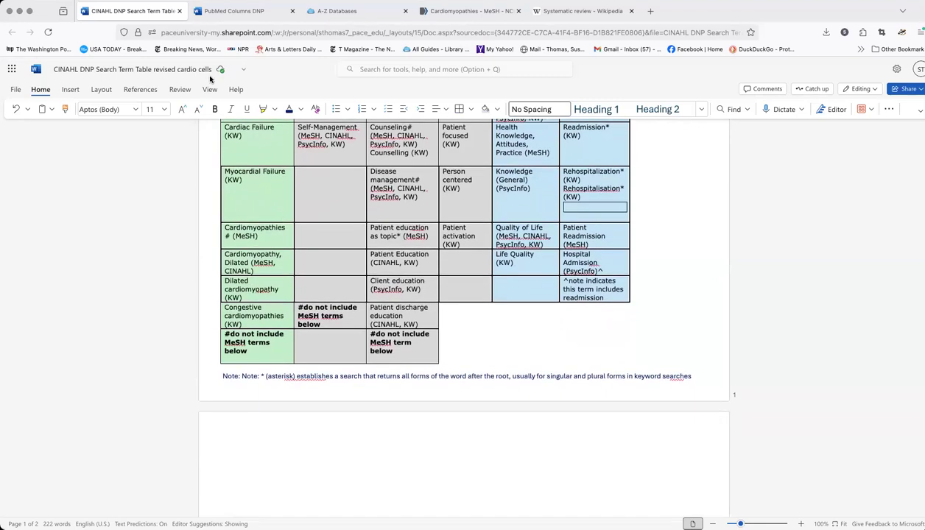
{"action": "left_click", "coordinate": [239, 257]}
{"action": "right_click", "coordinate": [239, 257]}
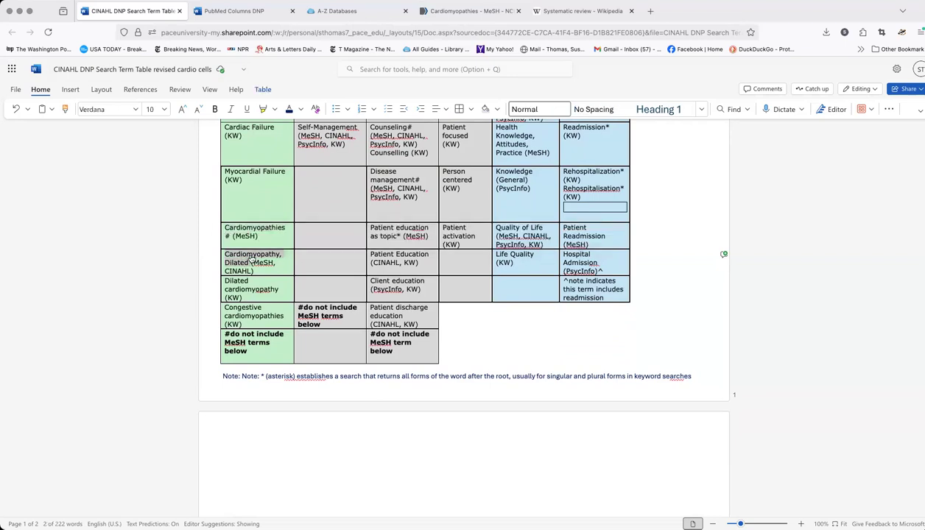
{"action": "left_click", "coordinate": [268, 256]}
{"action": "left_click", "coordinate": [84, 3]}
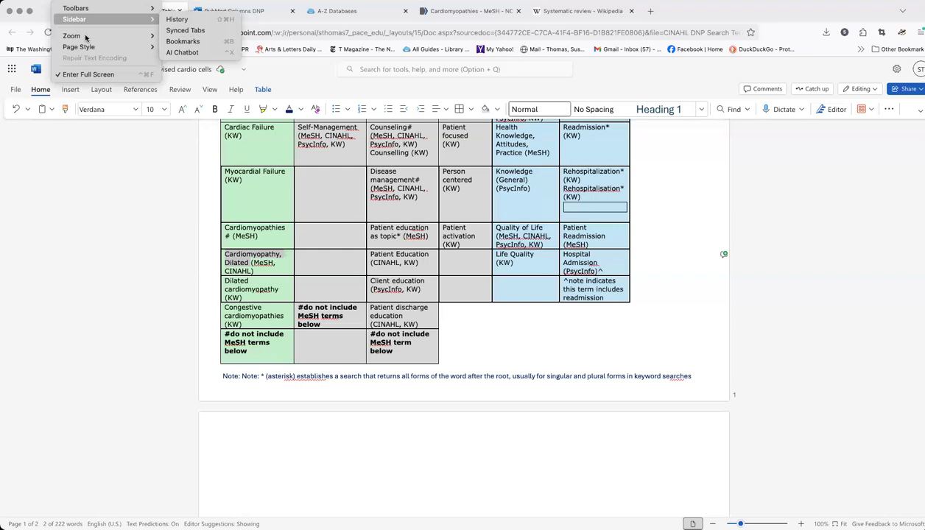
{"action": "mouse_move", "coordinate": [85, 36]}
{"action": "left_click", "coordinate": [181, 36]}
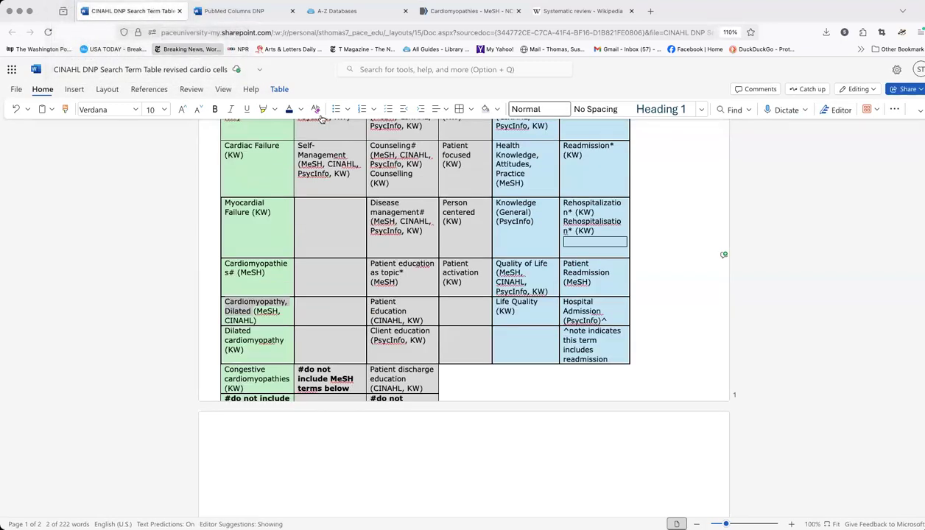
Return to the MeSH database and search for the copied term "Cardiomyopathy, Dilated"
{"action": "left_click", "coordinate": [437, 12]}
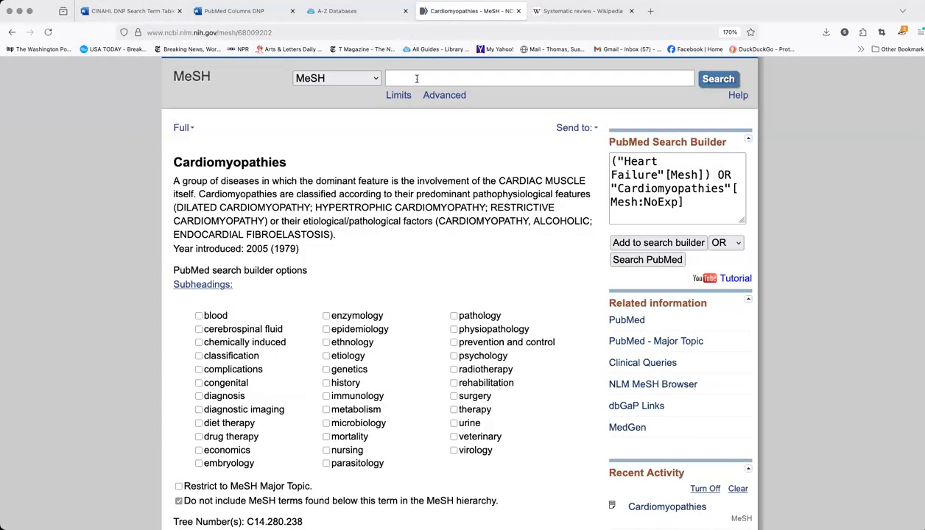
{"action": "left_click", "coordinate": [417, 79]}
{"action": "key", "text": "super+v"}
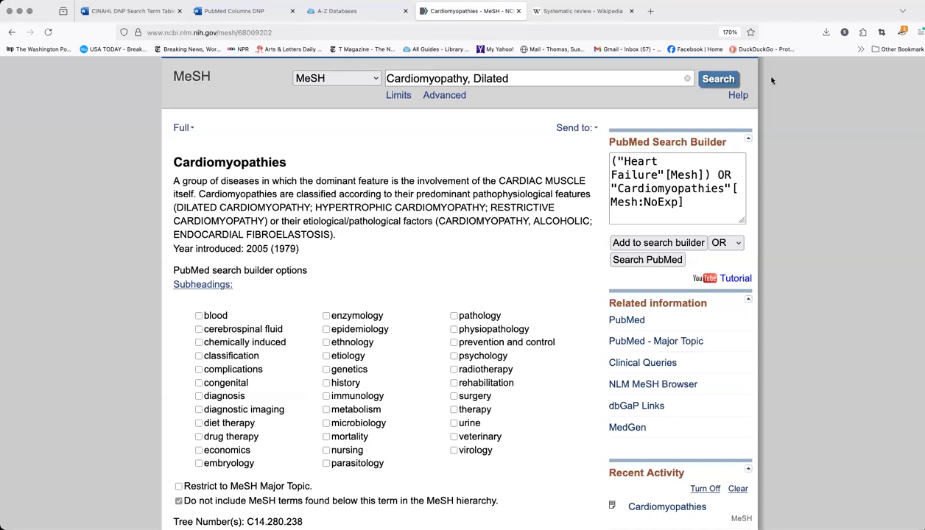
{"action": "left_click", "coordinate": [719, 79]}
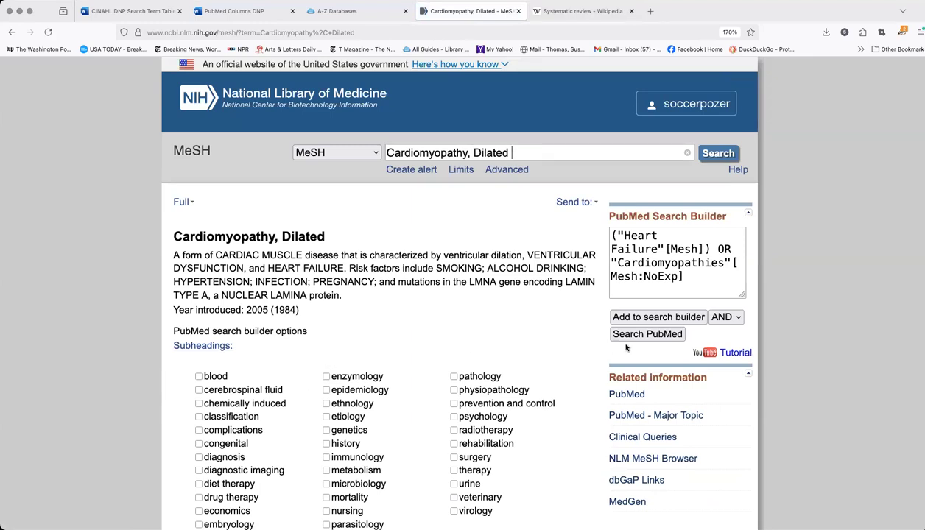
Review the entry terms and hierarchy of Cardiomyopathy, Dilated and add the heading to the search builder with OR
{"action": "scroll", "coordinate": [433, 344], "scroll_direction": "down", "scroll_amount": 15}
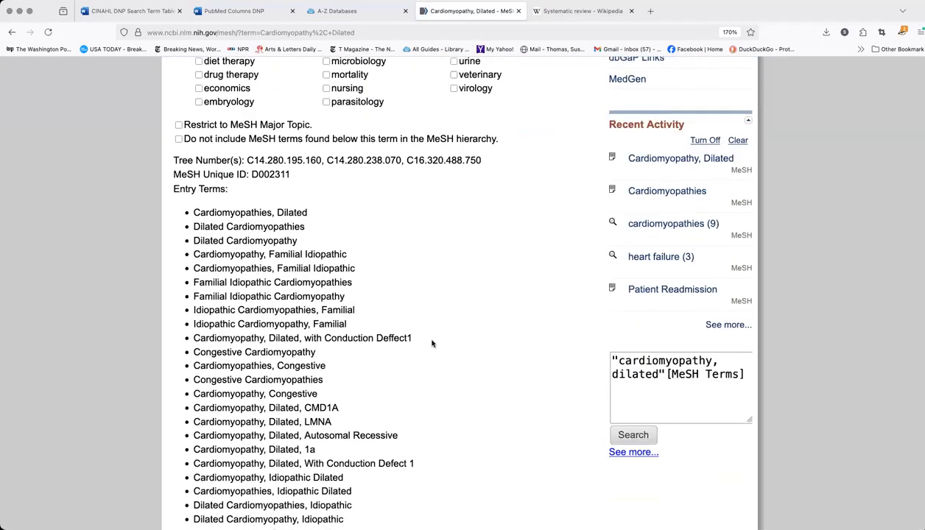
{"action": "scroll", "coordinate": [433, 344], "scroll_direction": "down", "scroll_amount": 6}
{"action": "scroll", "coordinate": [432, 344], "scroll_direction": "up", "scroll_amount": 10}
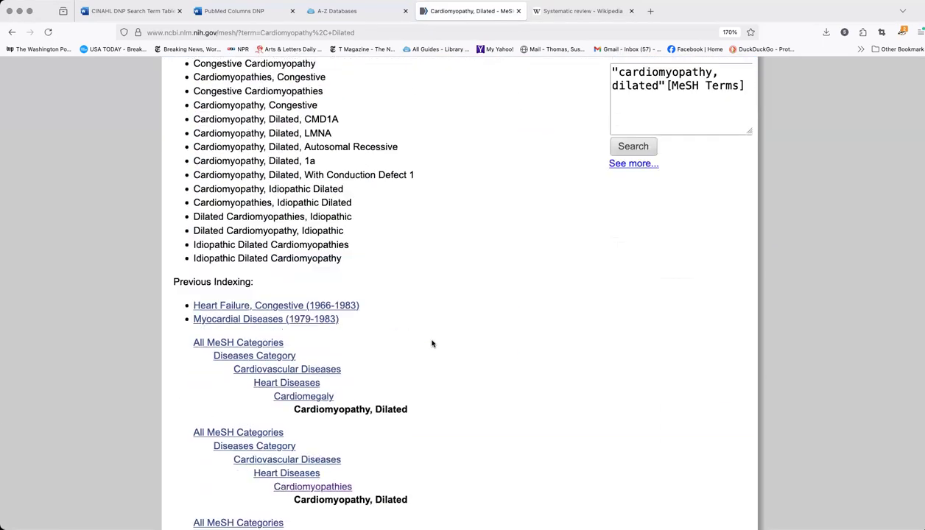
{"action": "scroll", "coordinate": [432, 344], "scroll_direction": "up", "scroll_amount": 5}
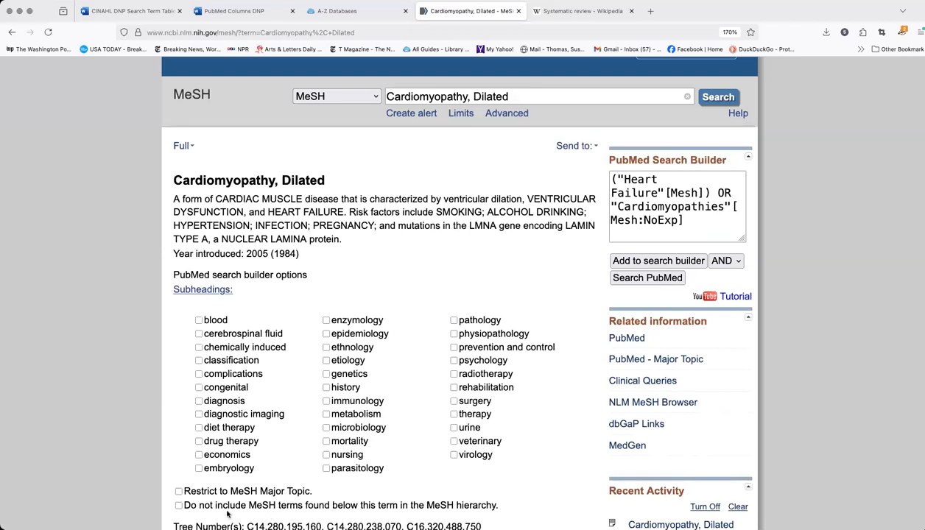
{"action": "left_click", "coordinate": [725, 260]}
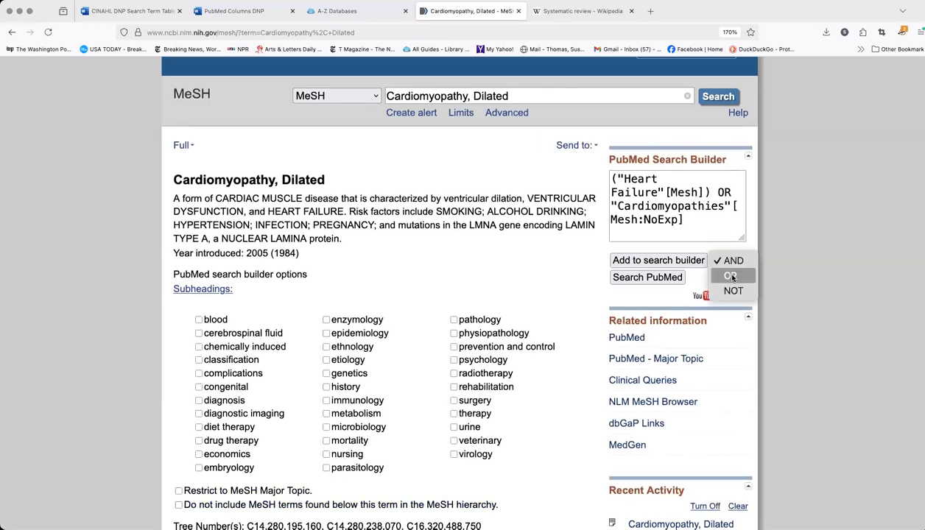
{"action": "left_click", "coordinate": [733, 277]}
{"action": "left_click", "coordinate": [679, 262]}
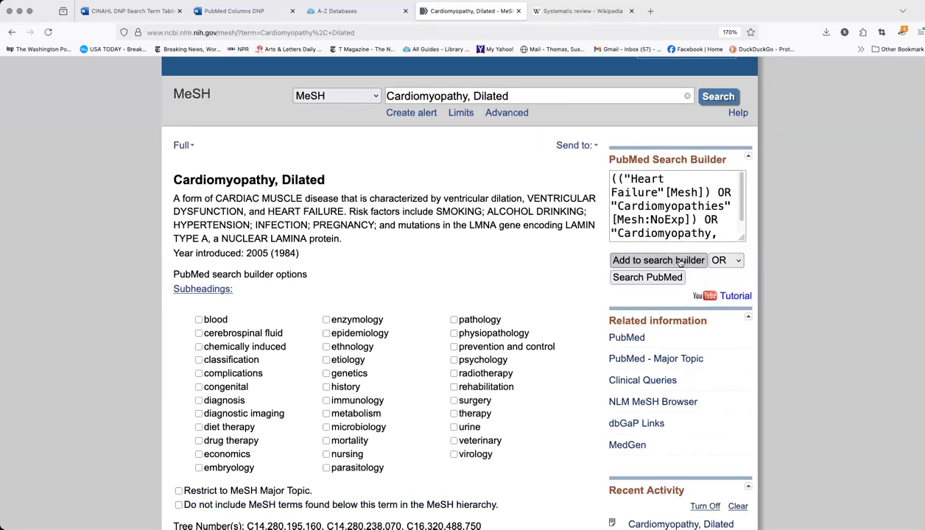
Append OR and the quoted keyword phrase "heart failure" to the end of the search builder query
{"action": "scroll", "coordinate": [708, 228], "scroll_direction": "down", "scroll_amount": 2}
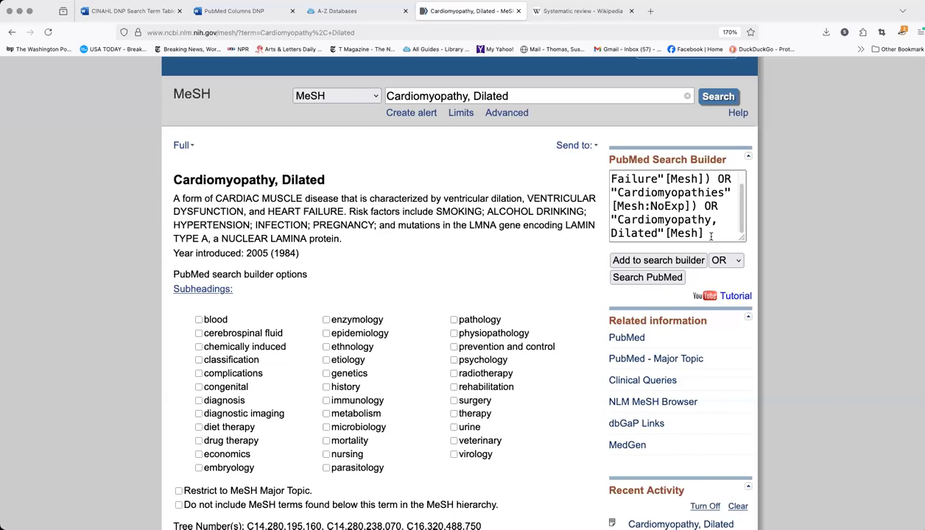
{"action": "type", "text": "OR \""}
{"action": "type", "text": "heart fai"}
{"action": "type", "text": "lure\""}
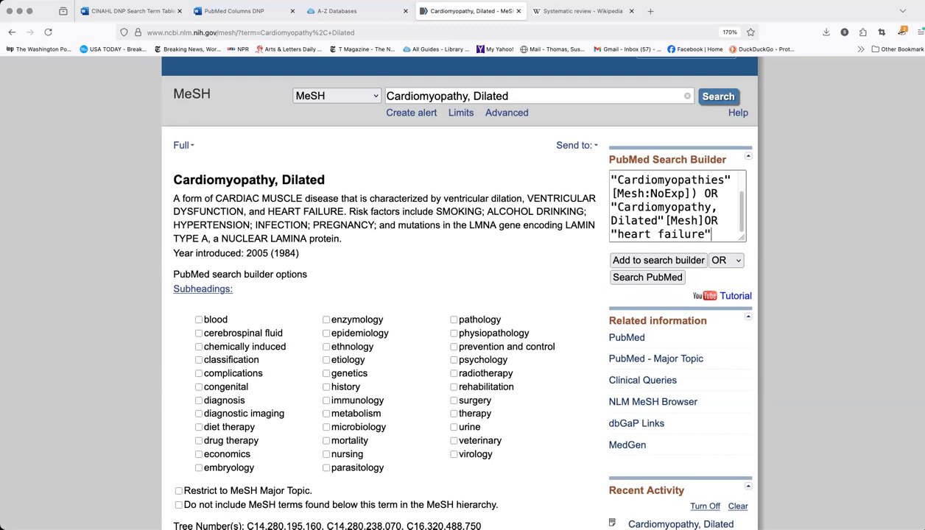
{"action": "type", "text": " OR \""}
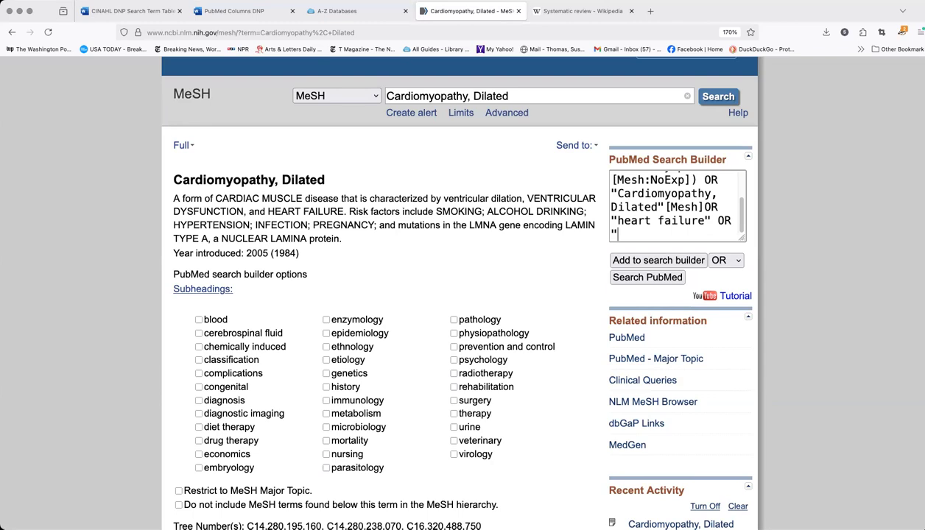
{"action": "type", "text": "cardiac failure\" OR \"myocardial failure\" OR"}
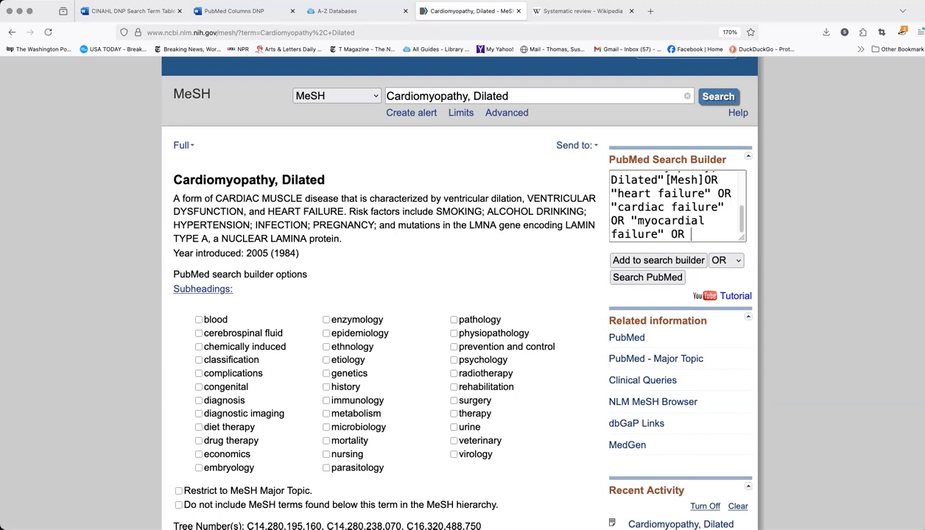
{"action": "type", "text": " \""}
{"action": "type", "text": "d"}
{"action": "type", "text": "ilated "}
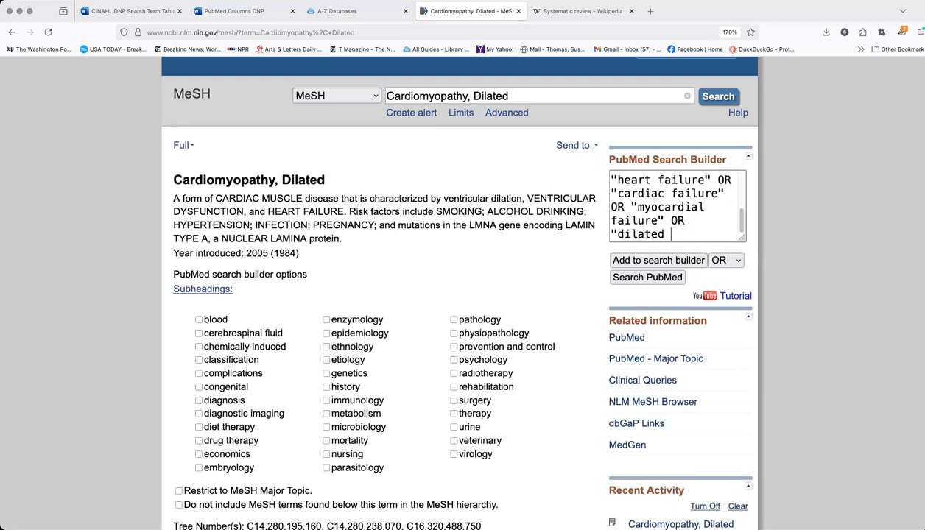
{"action": "type", "text": "cardiomyopath"}
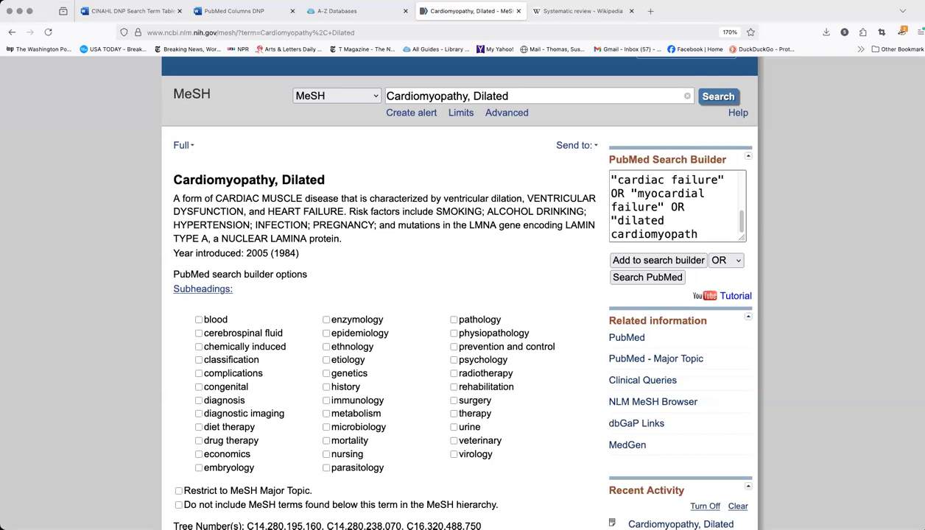
{"action": "type", "text": "*\""}
Append OR and the truncated phrase "congestive cardiomyopath*" to the search builder query
{"action": "type", "text": "OR \""}
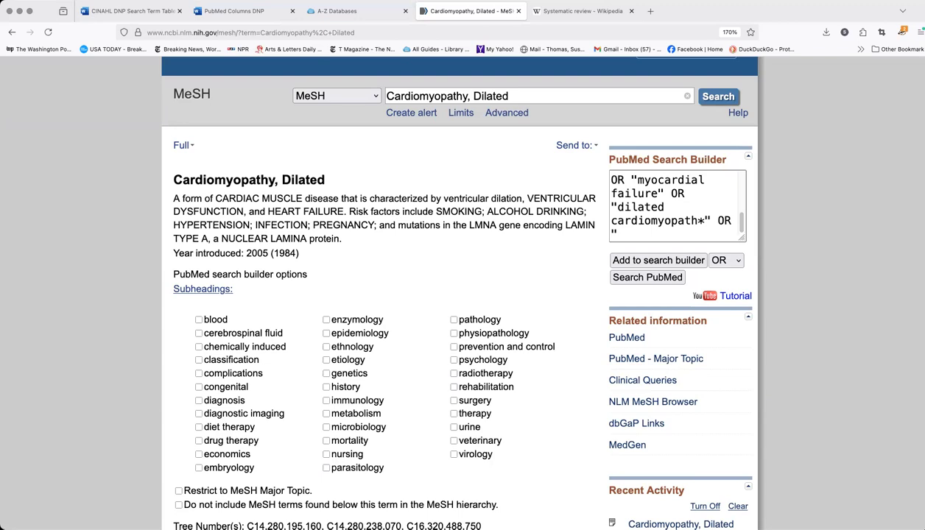
{"action": "type", "text": "congestive "}
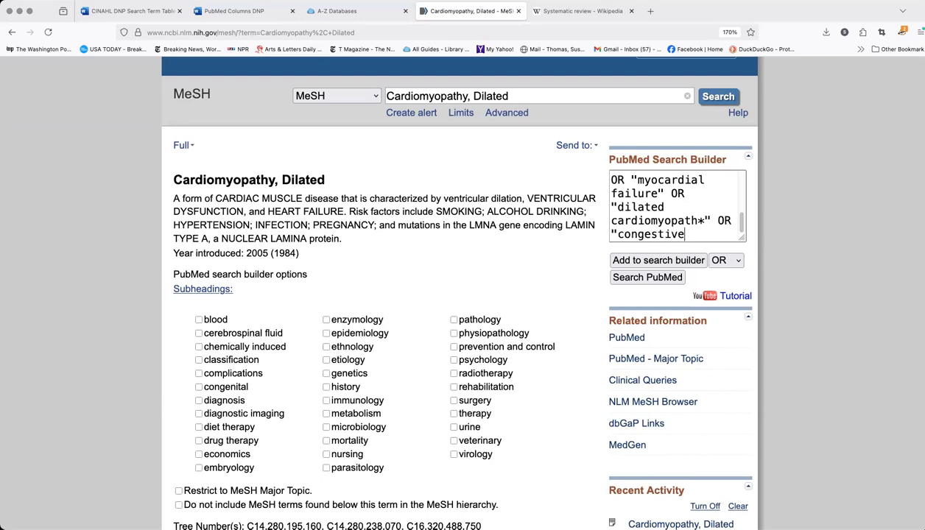
{"action": "type", "text": "cardiomyopath"}
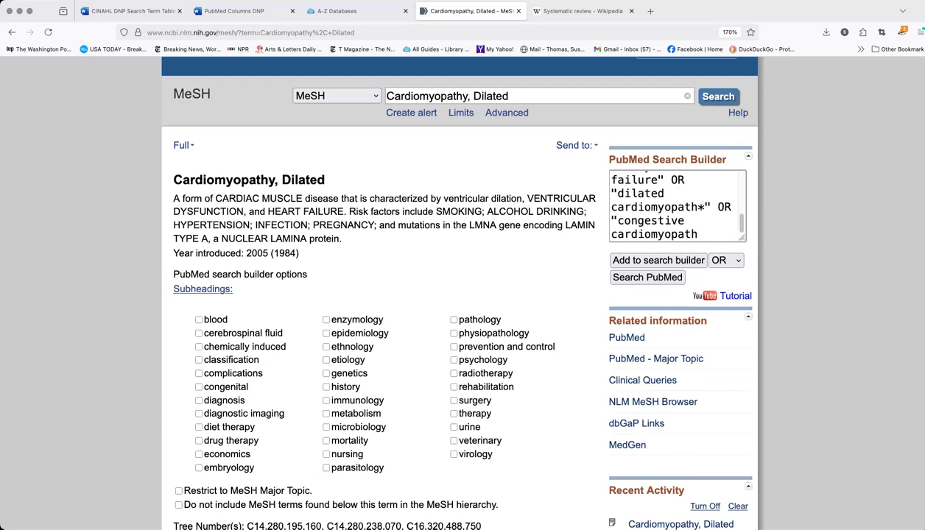
{"action": "type", "text": "*\""}
Check the complete search builder query against the adult heart failure patient terms in the Word search term table
{"action": "left_click", "coordinate": [145, 11]}
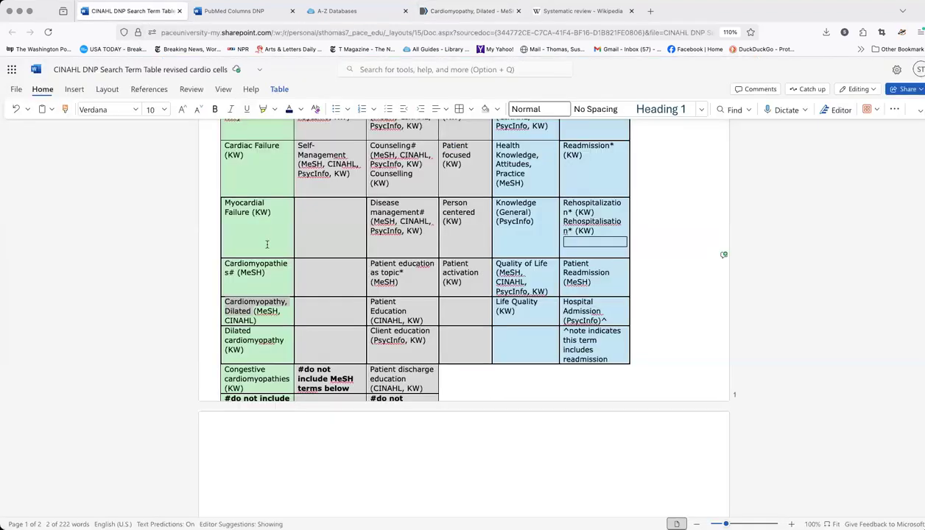
{"action": "scroll", "coordinate": [269, 245], "scroll_direction": "down", "scroll_amount": 2}
{"action": "scroll", "coordinate": [253, 290], "scroll_direction": "up", "scroll_amount": 3}
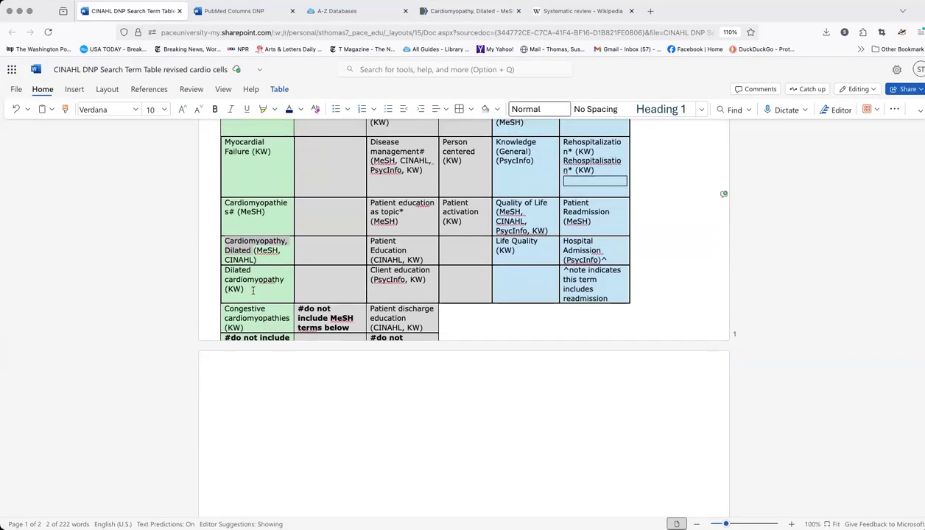
{"action": "scroll", "coordinate": [252, 289], "scroll_direction": "up", "scroll_amount": 1}
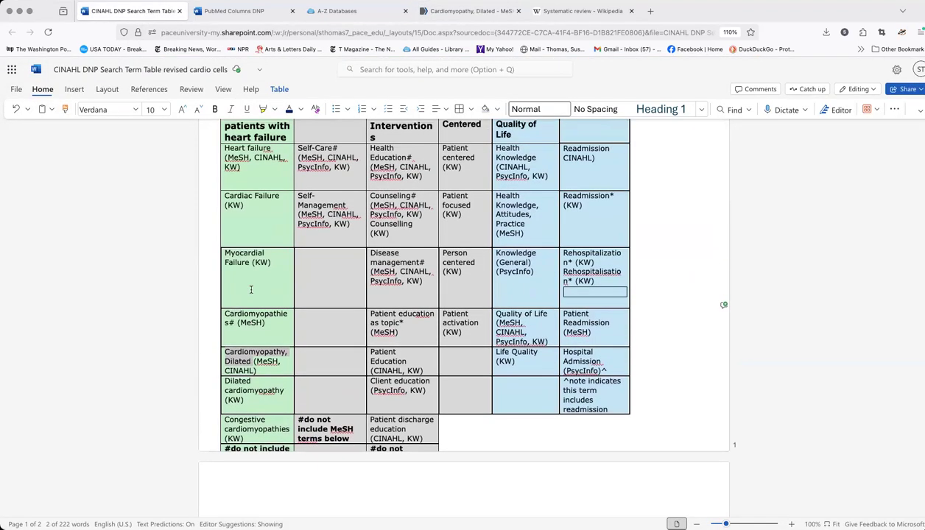
{"action": "scroll", "coordinate": [253, 289], "scroll_direction": "up", "scroll_amount": 1}
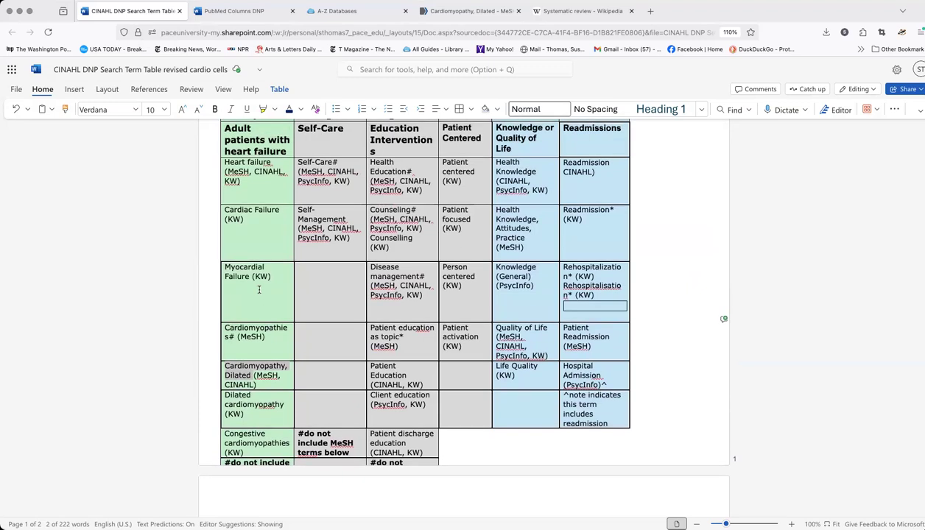
{"action": "scroll", "coordinate": [256, 284], "scroll_direction": "up", "scroll_amount": 3}
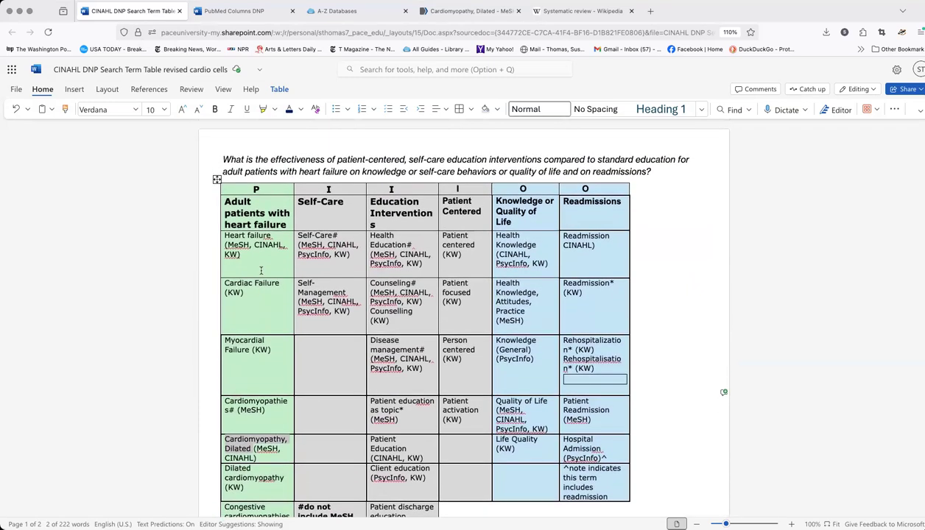
{"action": "left_click", "coordinate": [468, 11]}
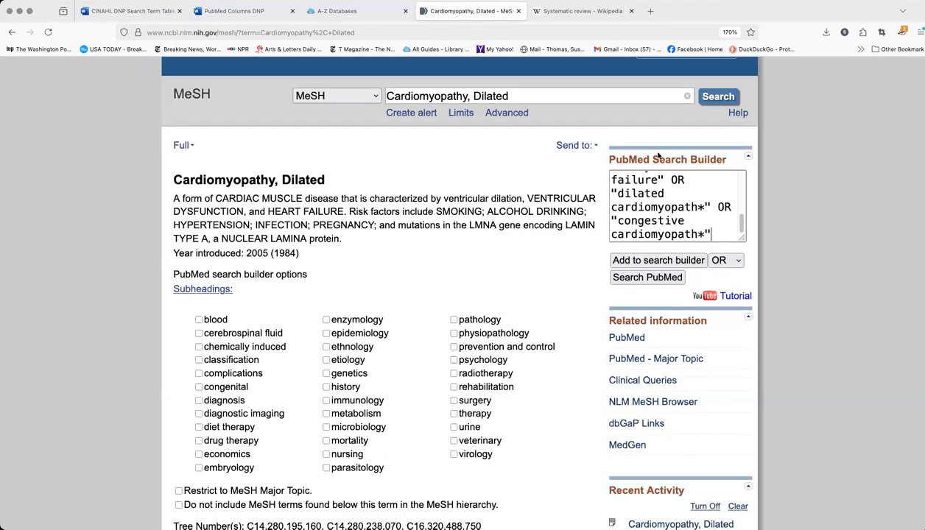
{"action": "scroll", "coordinate": [678, 209], "scroll_direction": "down", "scroll_amount": 1}
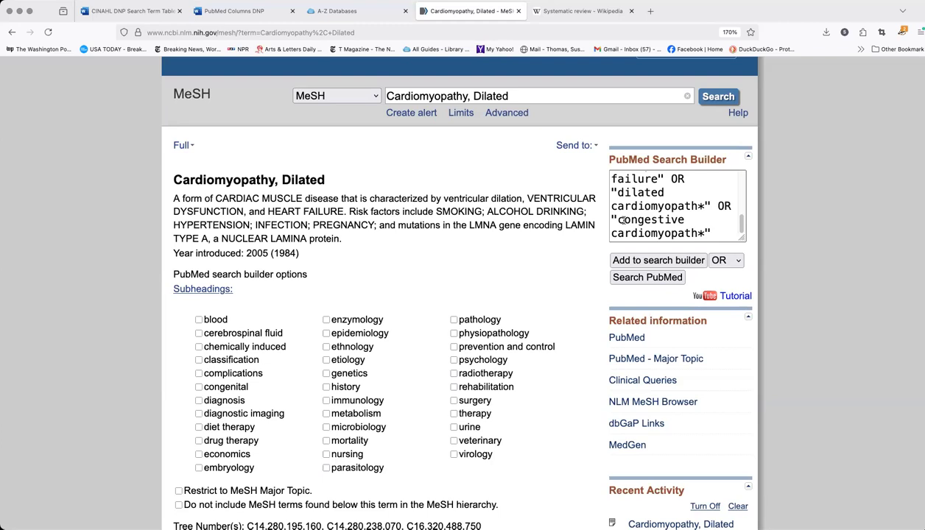
{"action": "scroll", "coordinate": [663, 212], "scroll_direction": "up", "scroll_amount": 1}
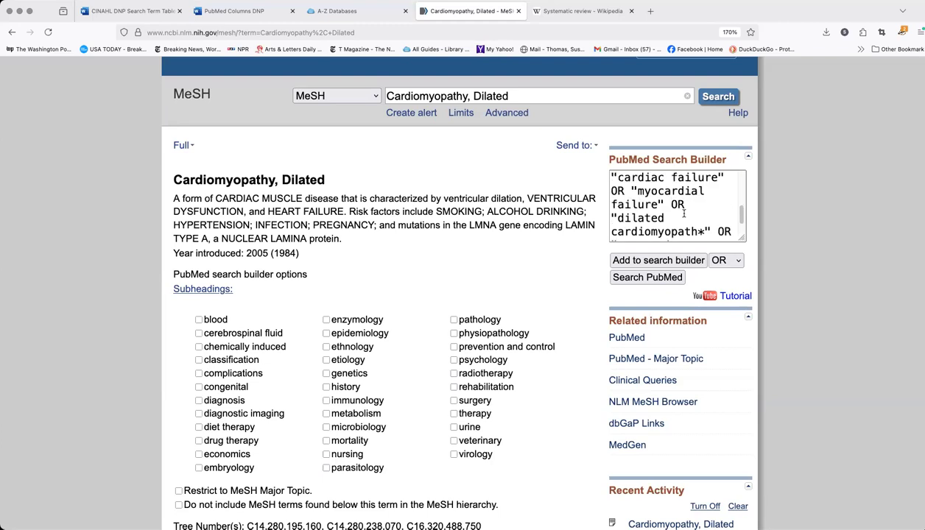
{"action": "scroll", "coordinate": [672, 210], "scroll_direction": "up", "scroll_amount": 4}
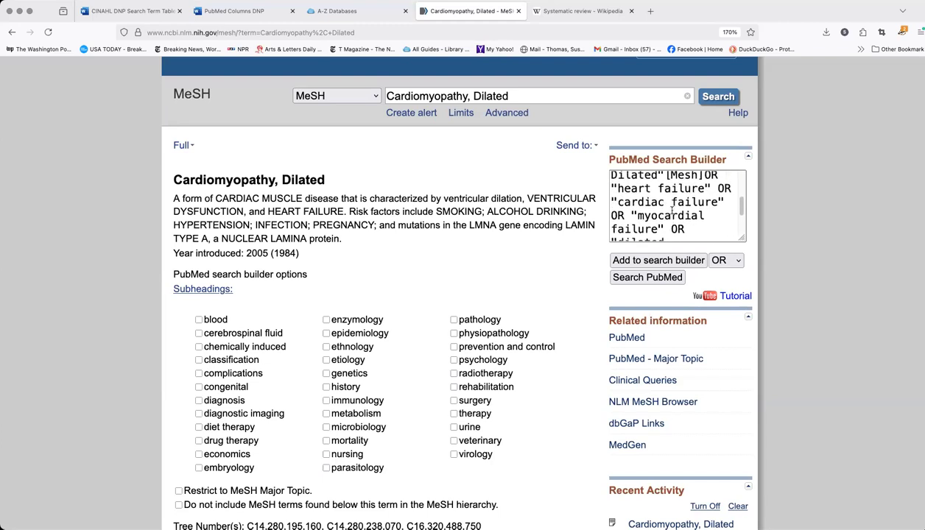
{"action": "scroll", "coordinate": [672, 211], "scroll_direction": "up", "scroll_amount": 3}
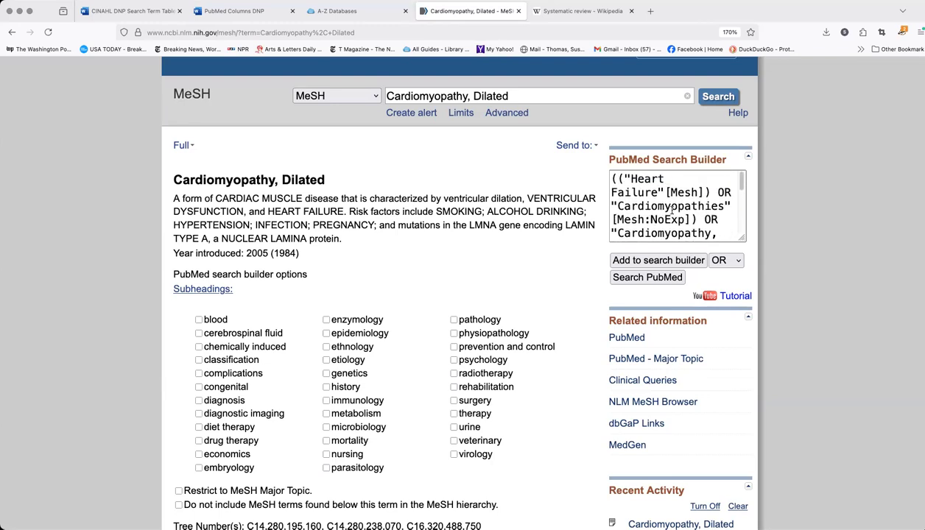
{"action": "scroll", "coordinate": [672, 211], "scroll_direction": "down", "scroll_amount": 6}
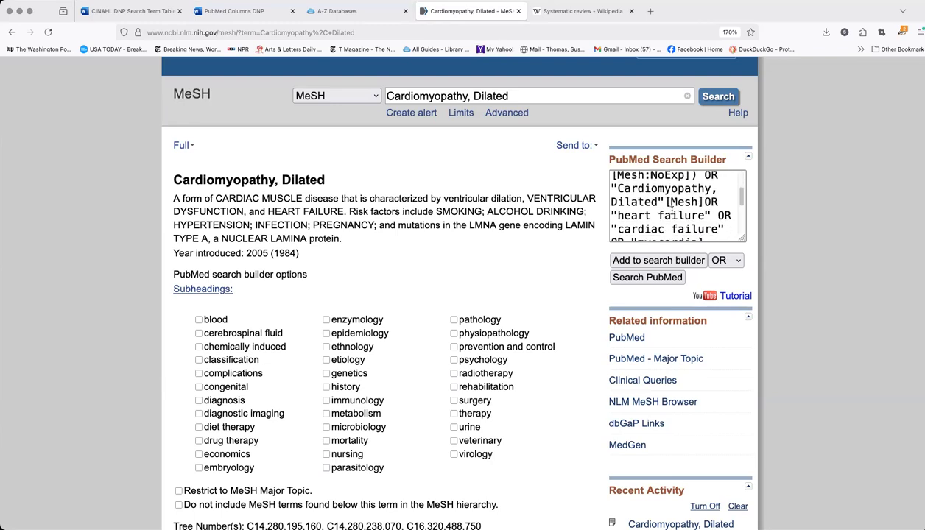
Run the combined heart failure query in PubMed and open the Advanced search page
{"action": "left_click", "coordinate": [648, 277]}
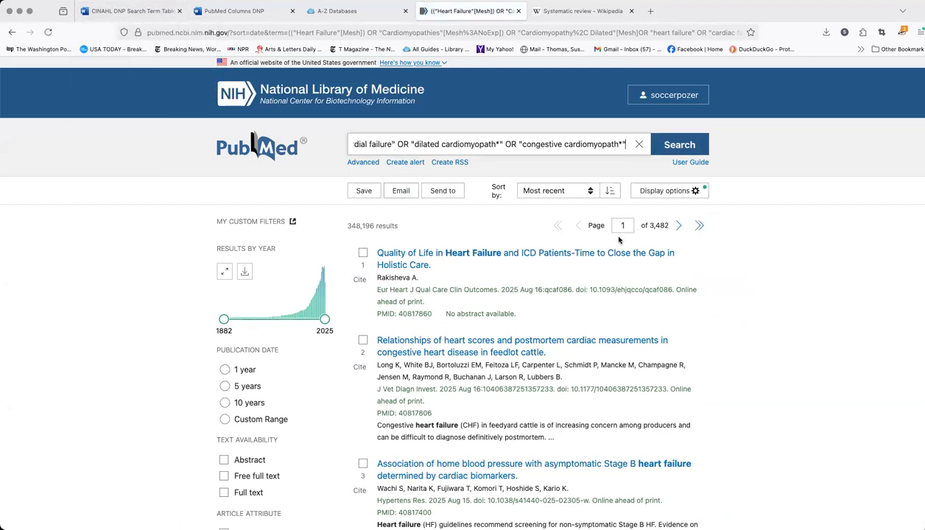
{"action": "left_click", "coordinate": [362, 162]}
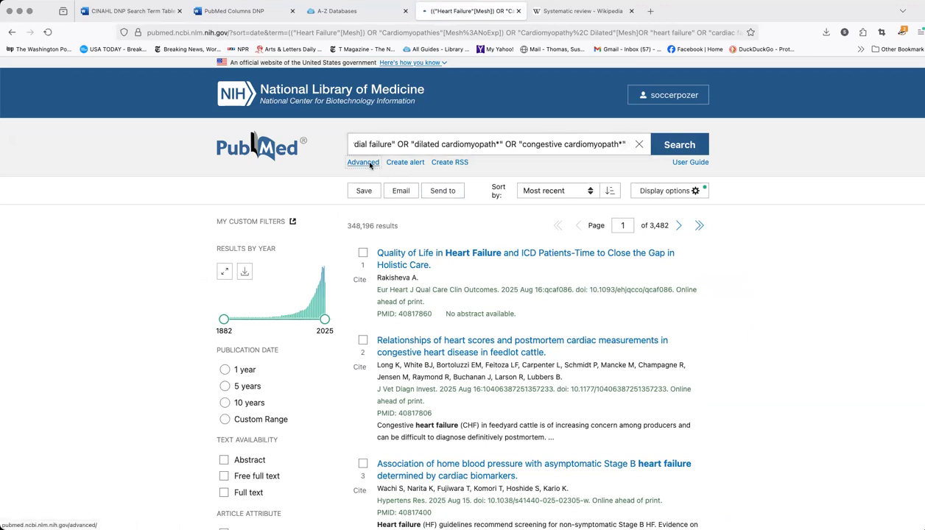
Delete the "hallux rigidus" and "Patient Readmission" searches from the PubMed search history
{"action": "scroll", "coordinate": [452, 250], "scroll_direction": "down", "scroll_amount": 5}
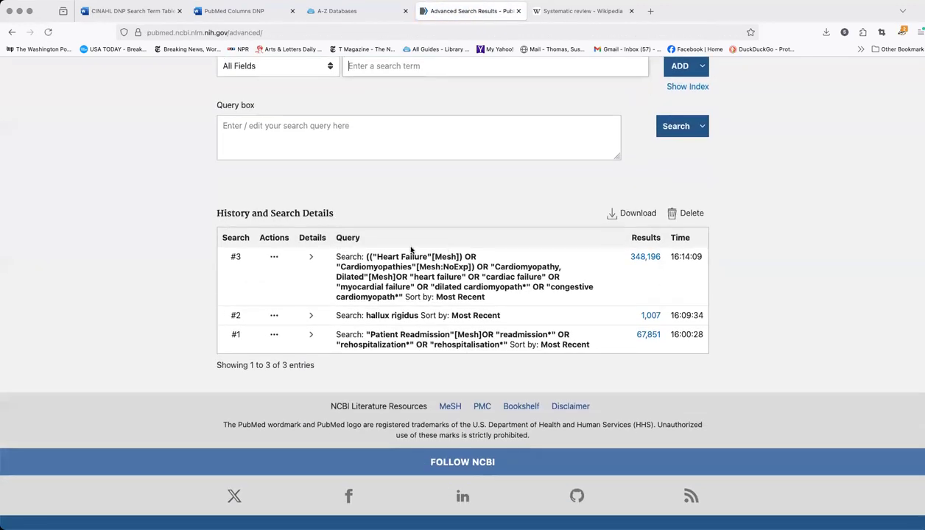
{"action": "left_click", "coordinate": [274, 316]}
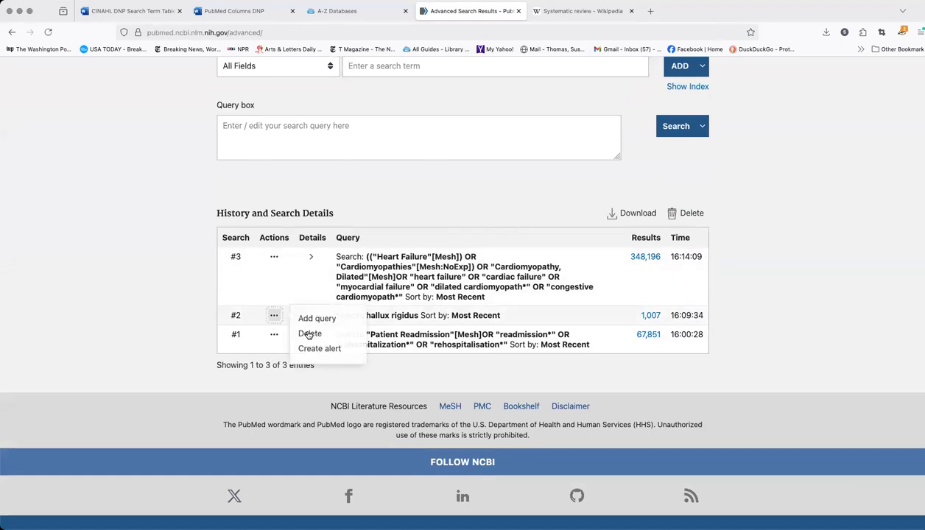
{"action": "left_click", "coordinate": [311, 335]}
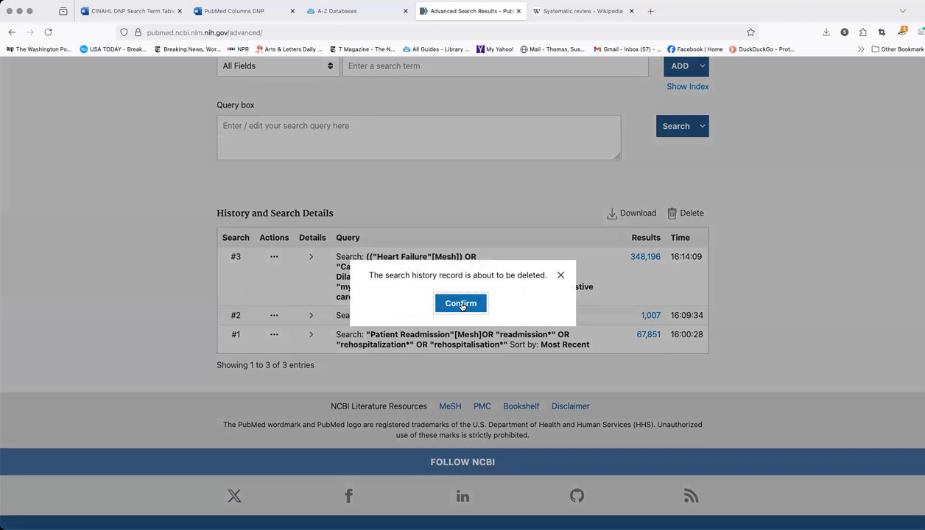
{"action": "left_click", "coordinate": [463, 303]}
{"action": "left_click", "coordinate": [274, 315]}
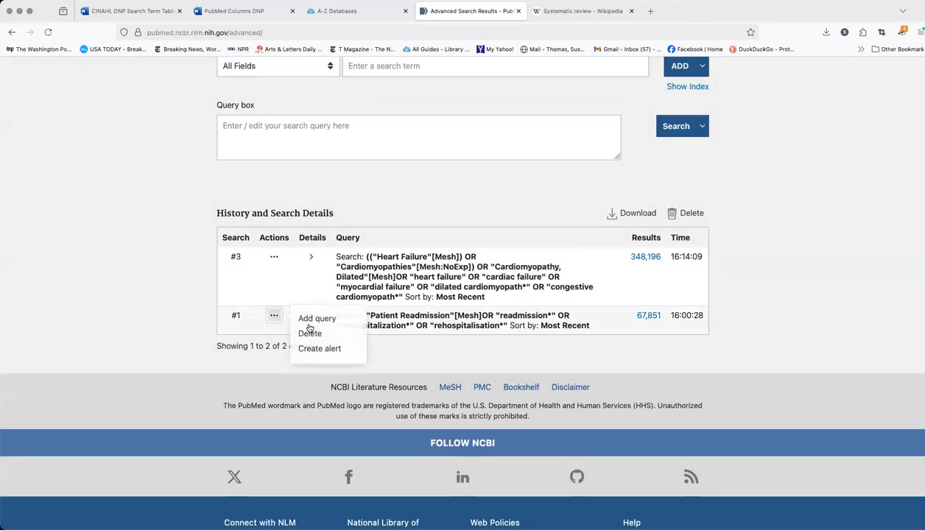
{"action": "left_click", "coordinate": [311, 335]}
{"action": "left_click", "coordinate": [457, 305]}
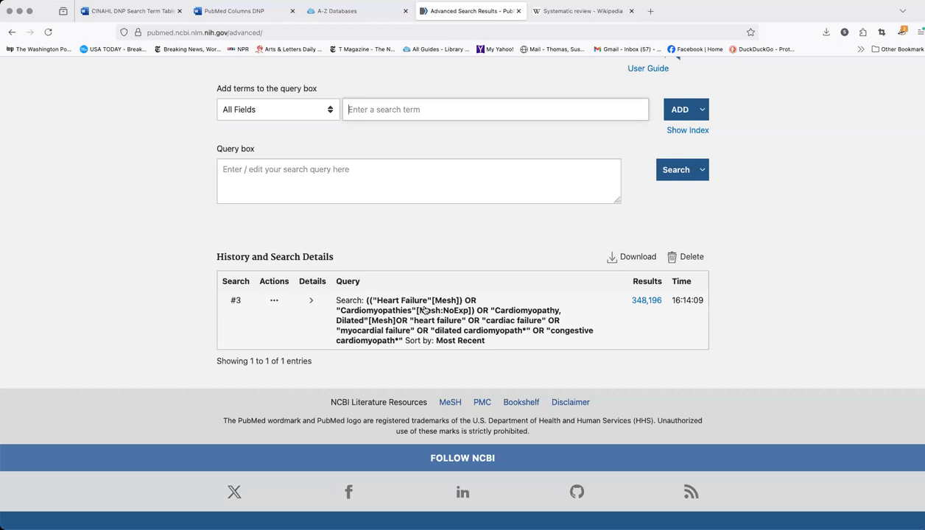
Open the MeSH database, check the Self-Care column in the Word search term table, then search MeSH for "self care" and open the Self Care heading
{"action": "scroll", "coordinate": [422, 298], "scroll_direction": "up", "scroll_amount": 2}
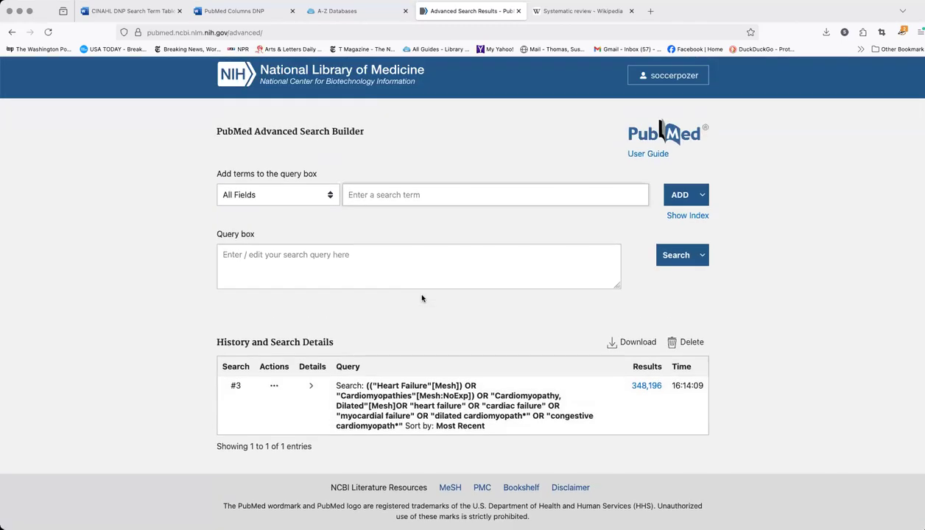
{"action": "scroll", "coordinate": [422, 298], "scroll_direction": "down", "scroll_amount": 4}
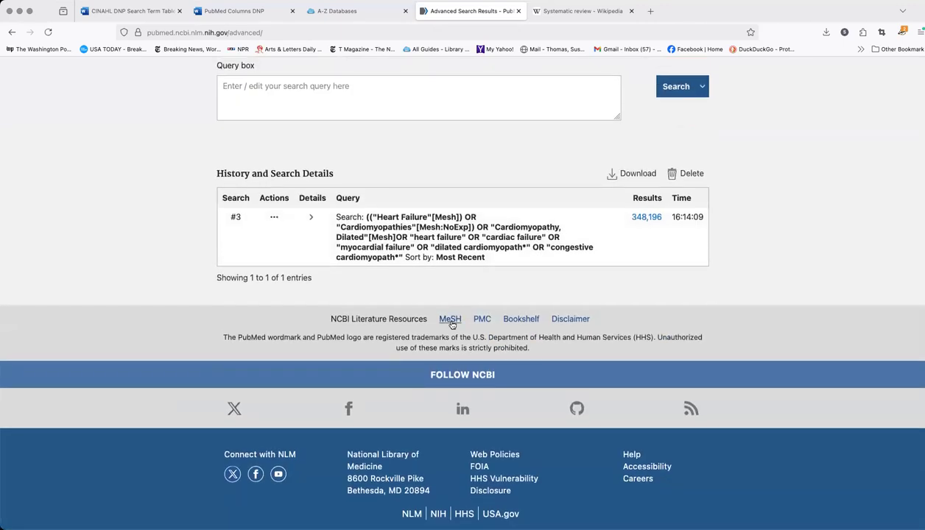
{"action": "left_click", "coordinate": [451, 321]}
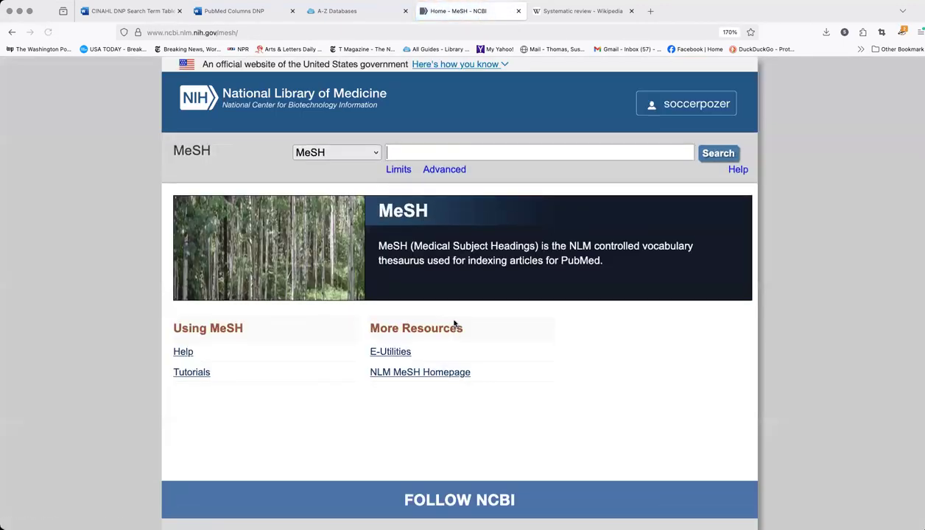
{"action": "left_click", "coordinate": [148, 11]}
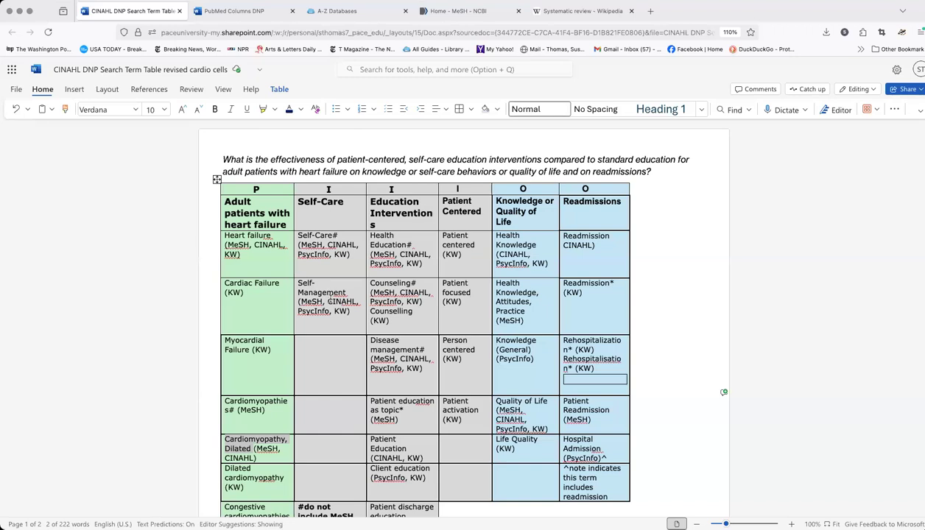
{"action": "left_click", "coordinate": [453, 12]}
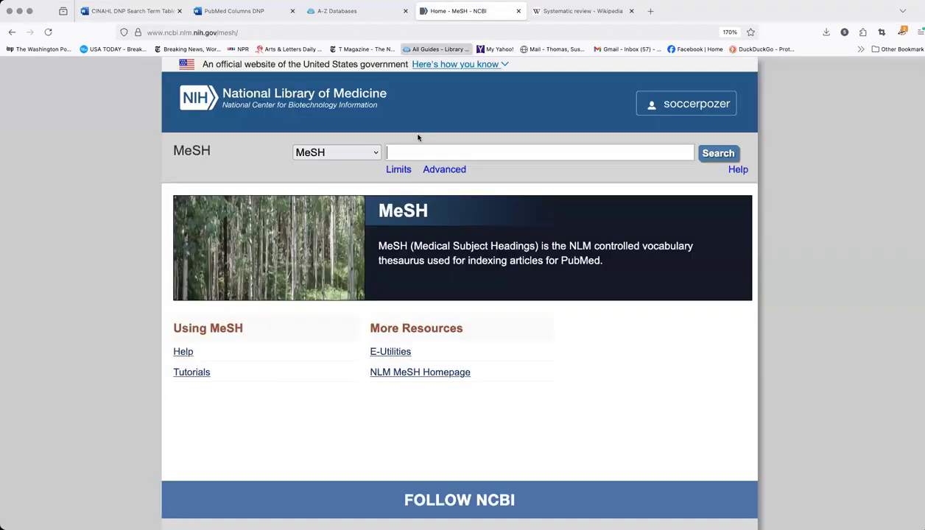
{"action": "type", "text": "self care"}
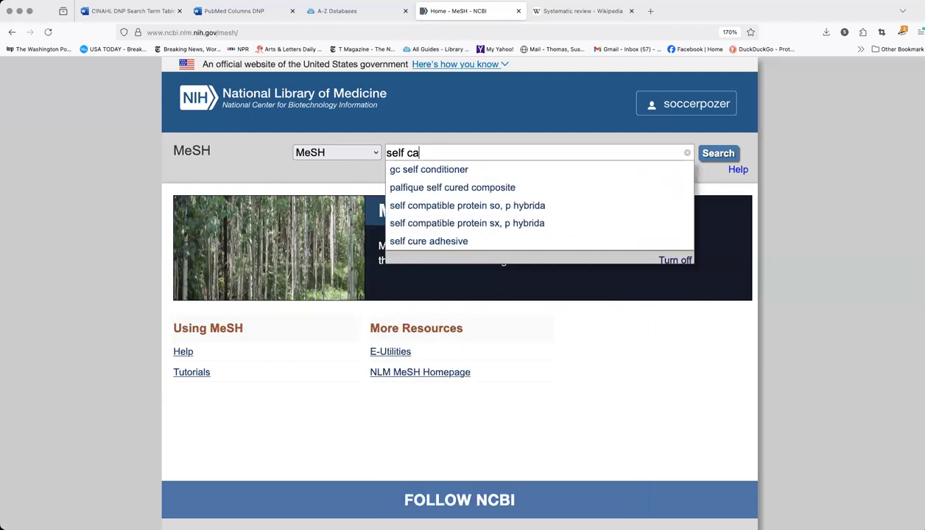
{"action": "left_click", "coordinate": [712, 153]}
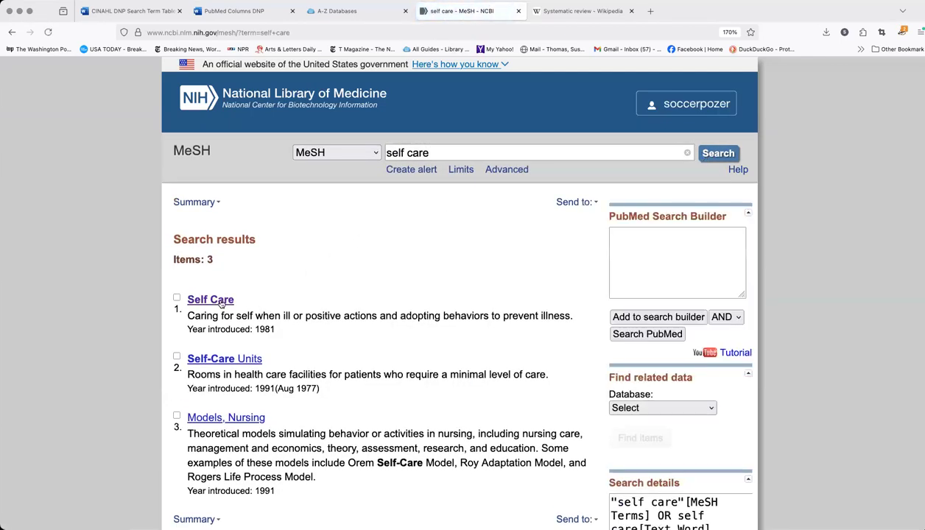
{"action": "left_click", "coordinate": [219, 303]}
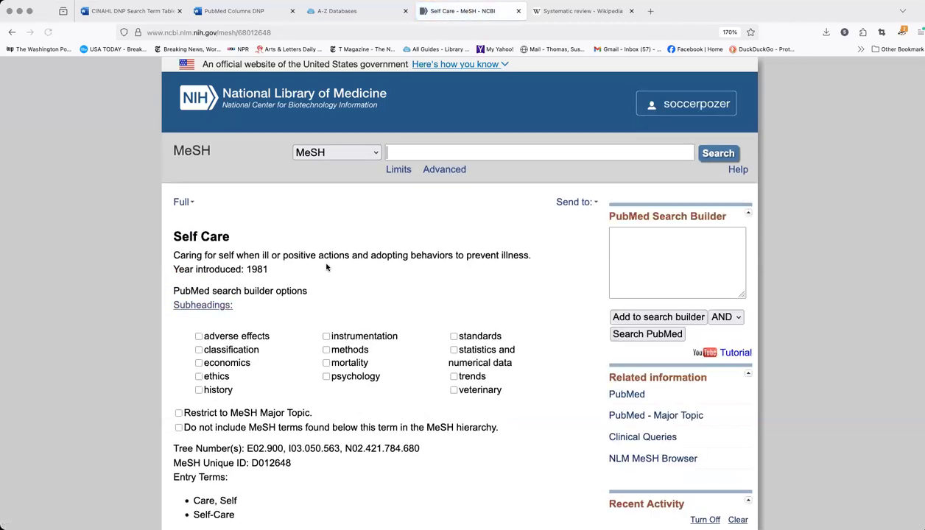
Add the Self Care heading to the search builder, excluding MeSH terms found below it in the hierarchy
{"action": "scroll", "coordinate": [160, 251], "scroll_direction": "down", "scroll_amount": 5}
{"action": "left_click", "coordinate": [178, 250]}
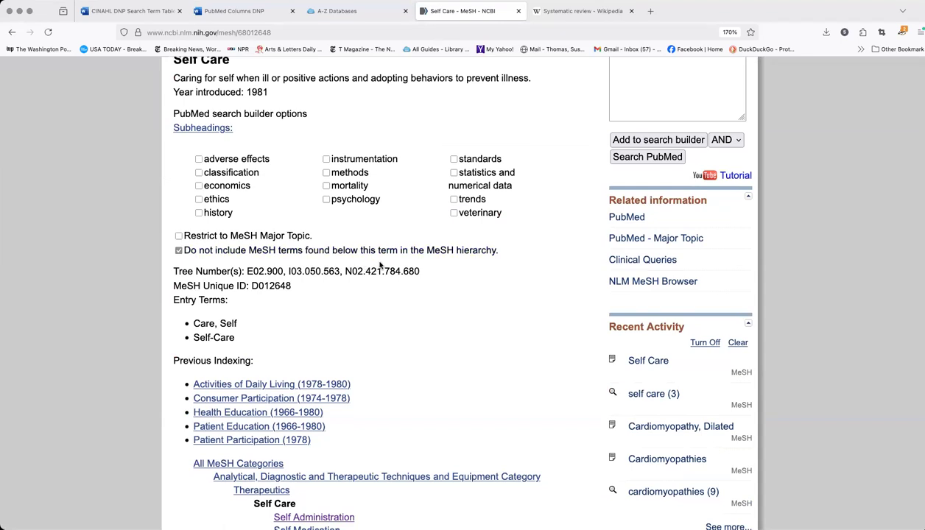
{"action": "scroll", "coordinate": [515, 269], "scroll_direction": "up", "scroll_amount": 3}
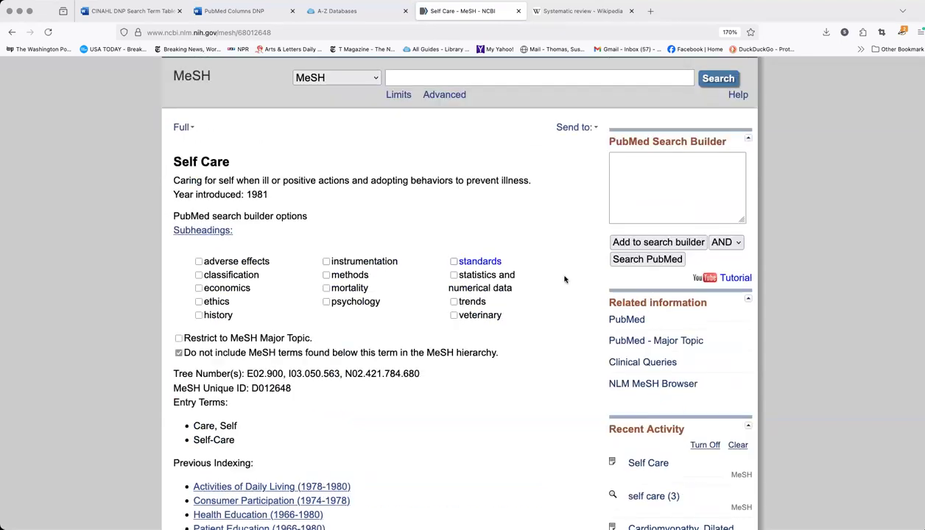
{"action": "left_click", "coordinate": [651, 243]}
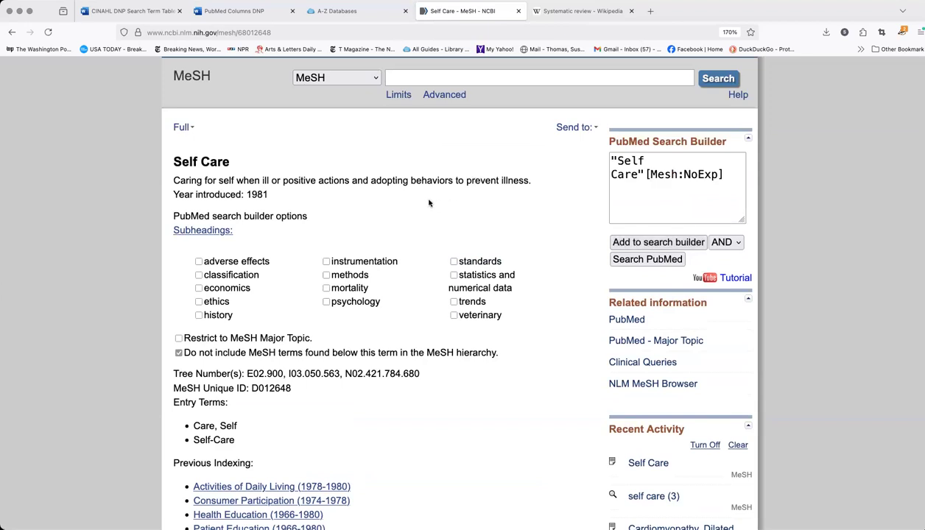
Search MeSH for "self management" and add the Self-Management heading to the search builder with OR
{"action": "scroll", "coordinate": [430, 204], "scroll_direction": "up", "scroll_amount": 2}
{"action": "type", "text": "self management"}
{"action": "left_click", "coordinate": [718, 155]}
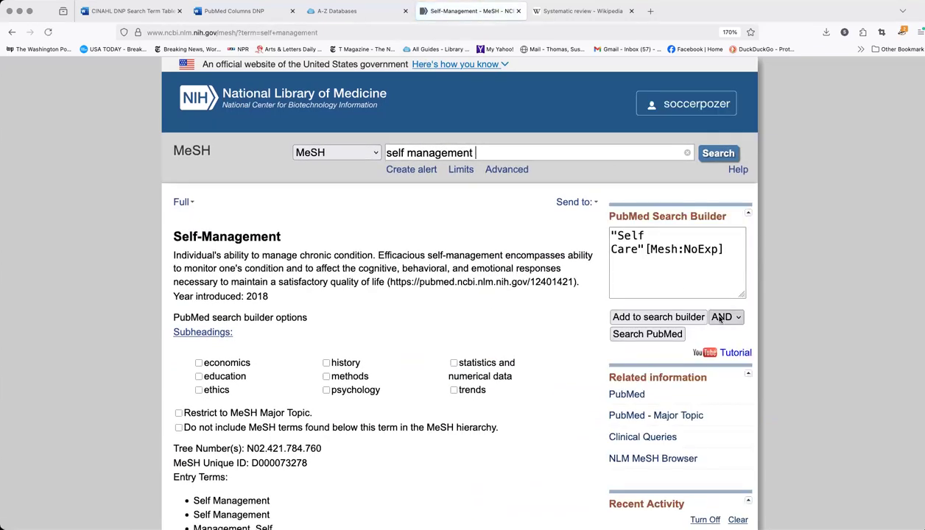
{"action": "left_click", "coordinate": [720, 317]}
{"action": "left_click", "coordinate": [714, 331]}
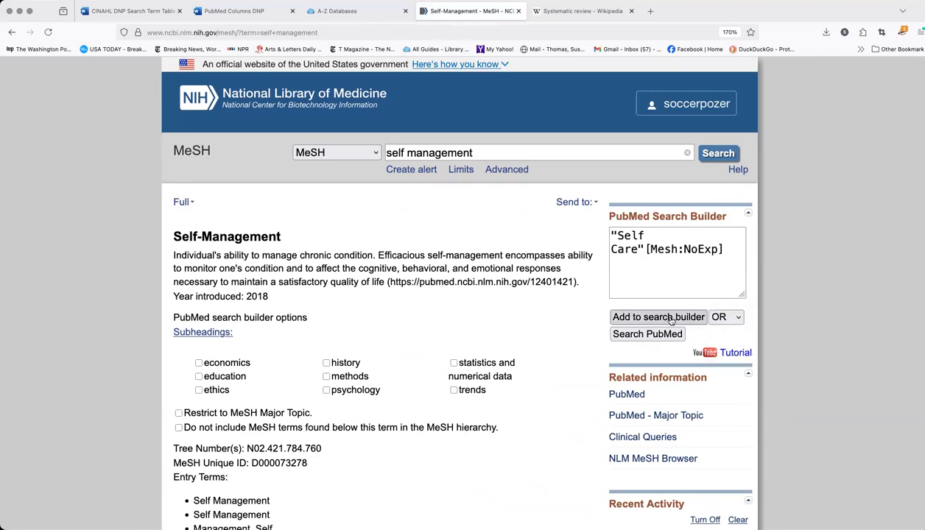
{"action": "left_click", "coordinate": [671, 318]}
Append OR "self care" OR "self management" as keyword phrases to the end of the search builder query
{"action": "left_click", "coordinate": [729, 277]}
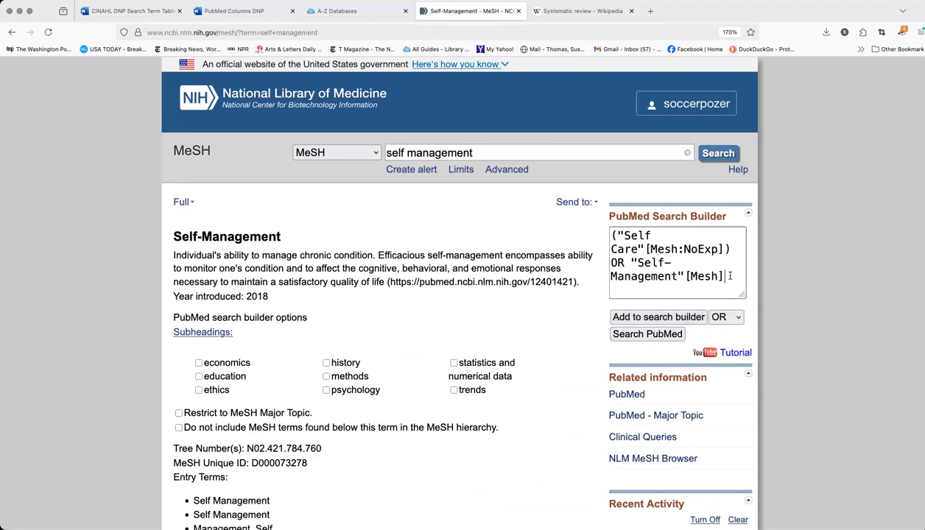
{"action": "type", "text": "OR "}
{"action": "type", "text": "\"self care\" O"}
{"action": "type", "text": "R \"self man"}
{"action": "type", "text": "ageme"}
{"action": "key", "text": "BackSpace"}
{"action": "key", "text": "BackSpace"}
{"action": "key", "text": "BackSpace"}
{"action": "type", "text": "age"}
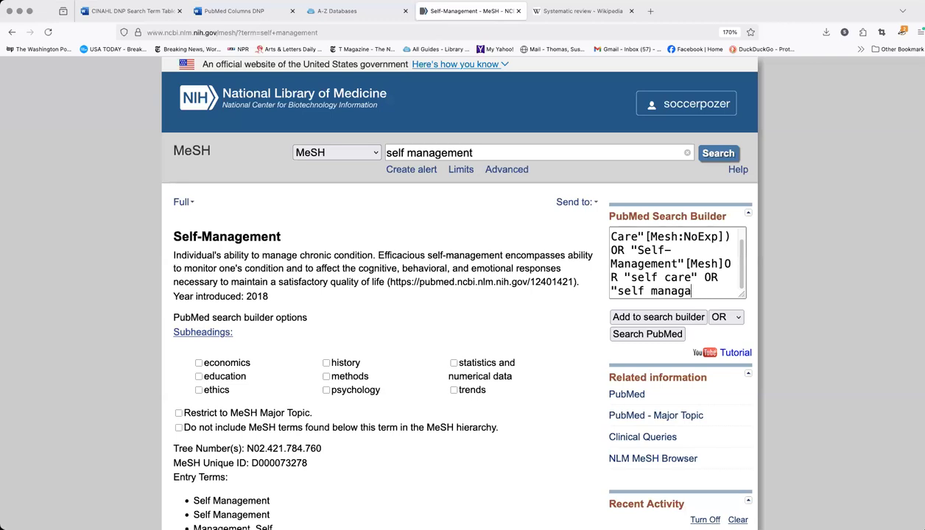
{"action": "type", "text": "ment\""}
Hyphenate the keyword phrase as "self-care" in the search builder and review the full query
{"action": "left_click", "coordinate": [665, 277]}
{"action": "key", "text": "BackSpace"}
{"action": "type", "text": "-"}
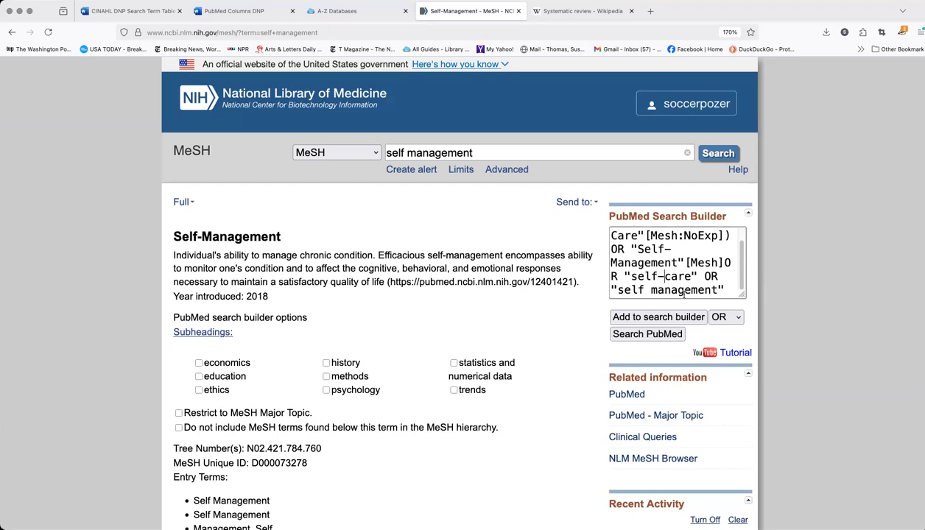
{"action": "scroll", "coordinate": [671, 262], "scroll_direction": "up", "scroll_amount": 2}
{"action": "scroll", "coordinate": [670, 263], "scroll_direction": "down", "scroll_amount": 1}
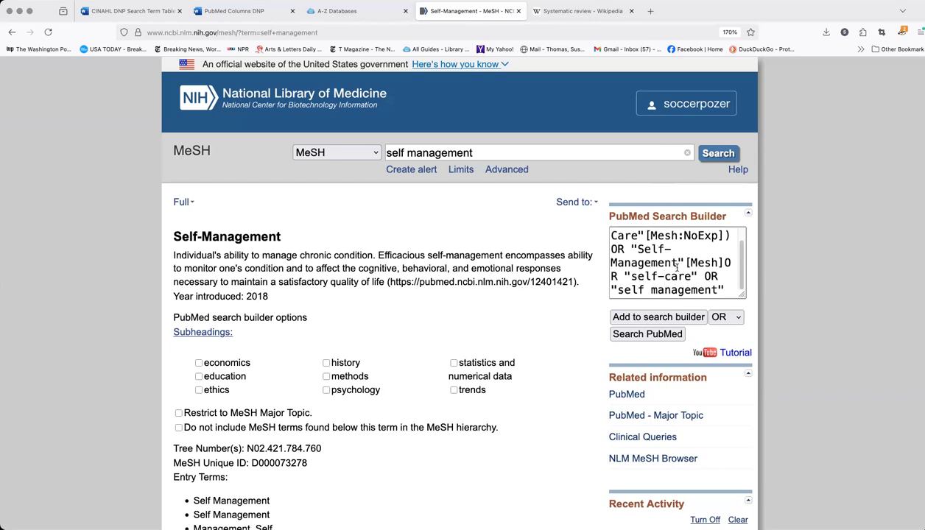
Run the self-care query in PubMed and review it in the Advanced search history
{"action": "left_click", "coordinate": [654, 335]}
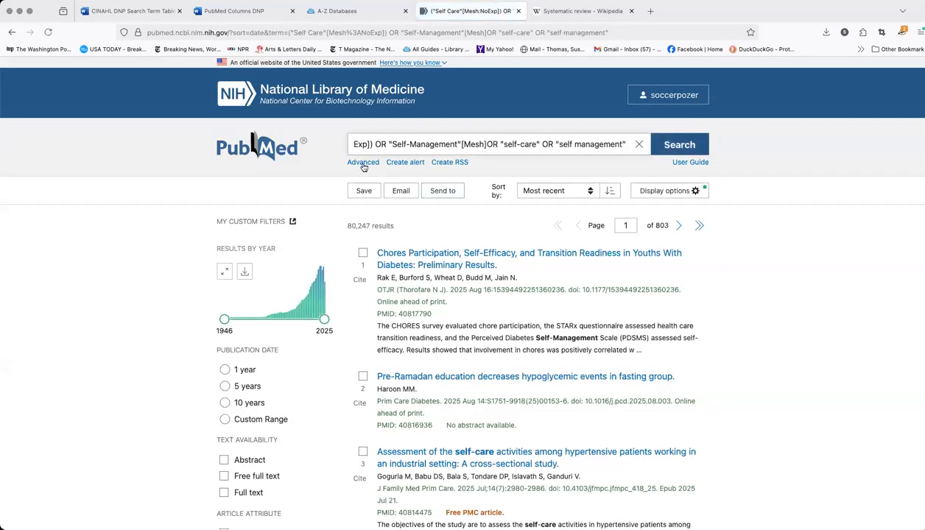
{"action": "left_click", "coordinate": [363, 163]}
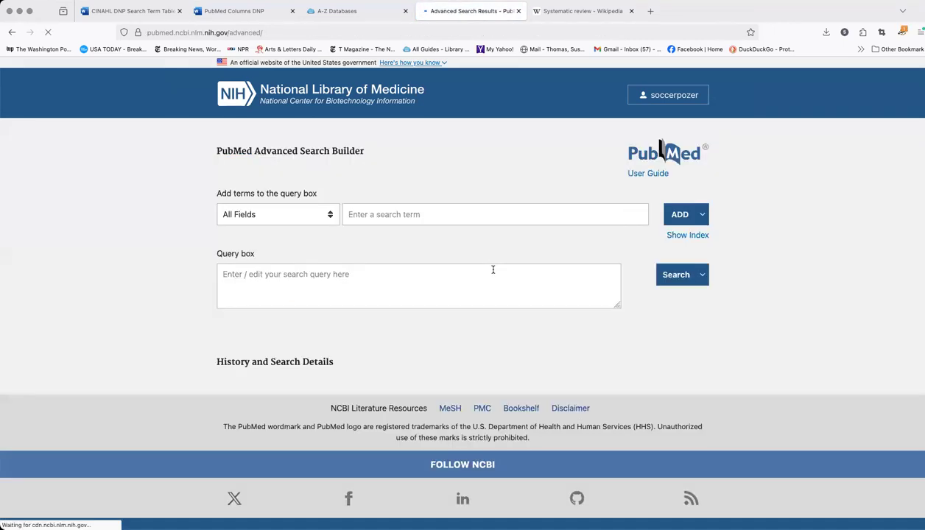
{"action": "scroll", "coordinate": [530, 275], "scroll_direction": "down", "scroll_amount": 3}
{"action": "scroll", "coordinate": [531, 275], "scroll_direction": "down", "scroll_amount": 1}
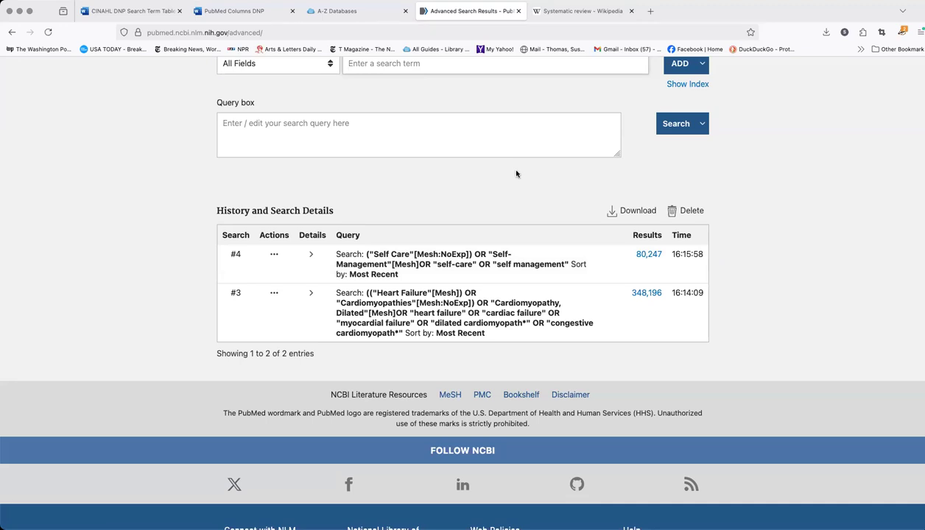
{"action": "scroll", "coordinate": [508, 165], "scroll_direction": "up", "scroll_amount": 1}
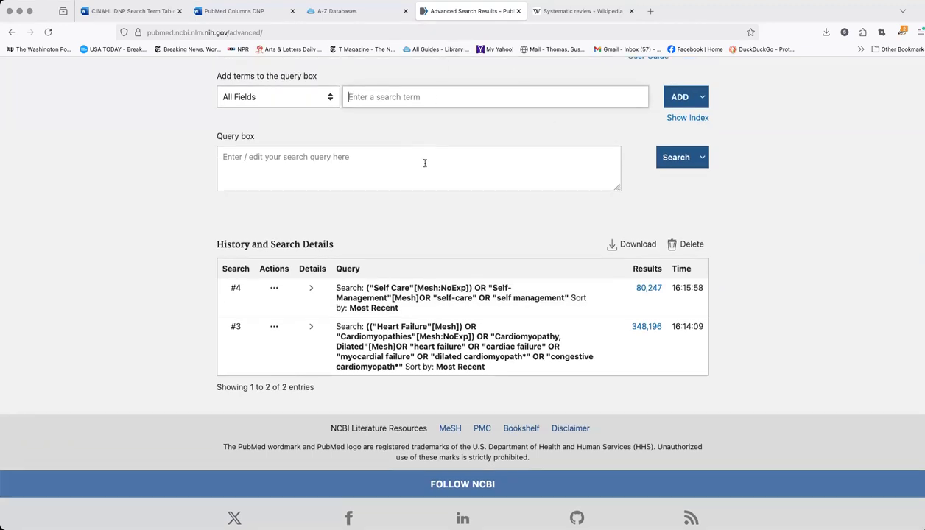
Copy the complete "Health Education" search string from the PubMed Columns DNP document
{"action": "left_click", "coordinate": [257, 11]}
{"action": "scroll", "coordinate": [430, 196], "scroll_direction": "down", "scroll_amount": 1}
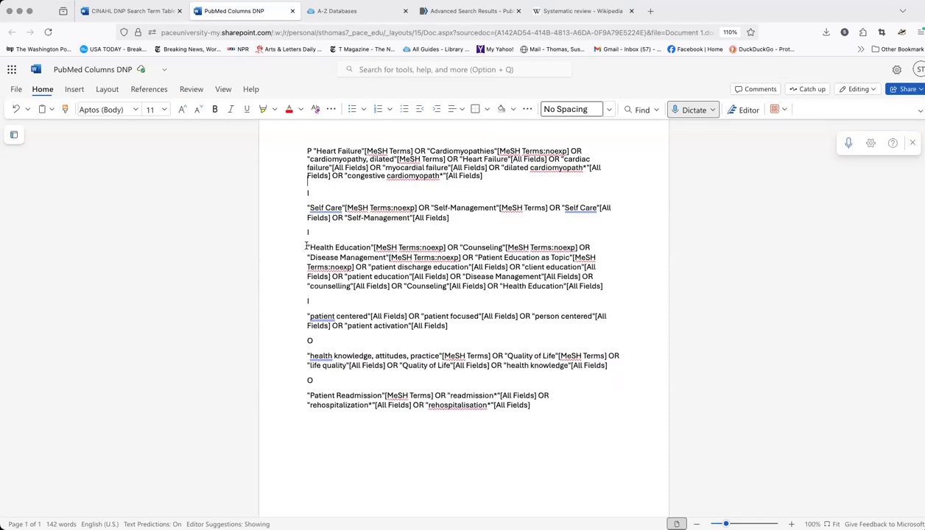
{"action": "left_click_drag", "start_coordinate": [306, 246], "coordinate": [606, 287]}
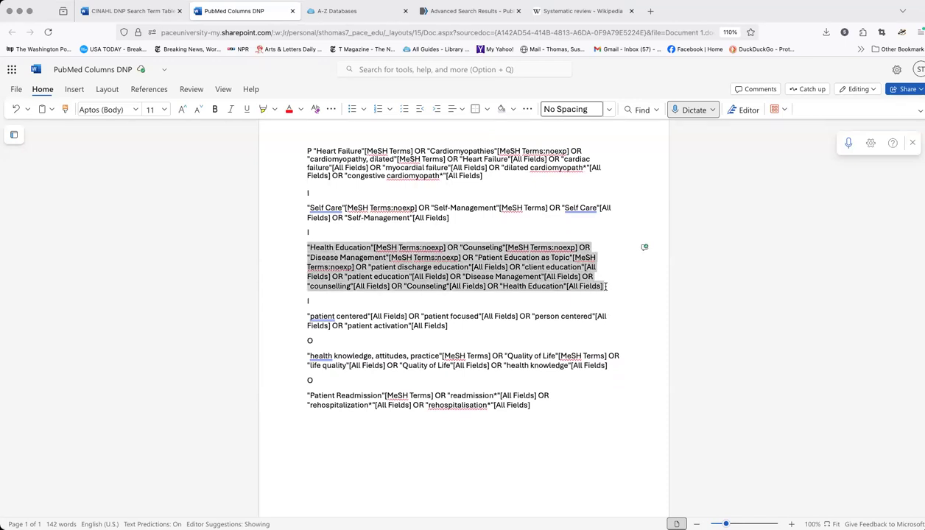
{"action": "right_click", "coordinate": [472, 286]}
{"action": "left_click", "coordinate": [496, 310]}
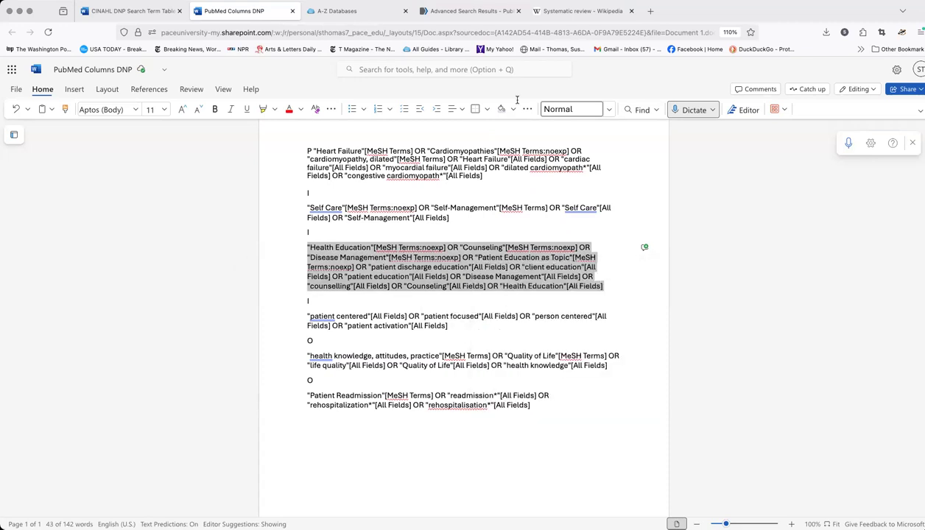
Paste the health education string into the PubMed Advanced query box, run the search, and return to the Advanced search page
{"action": "left_click", "coordinate": [471, 11]}
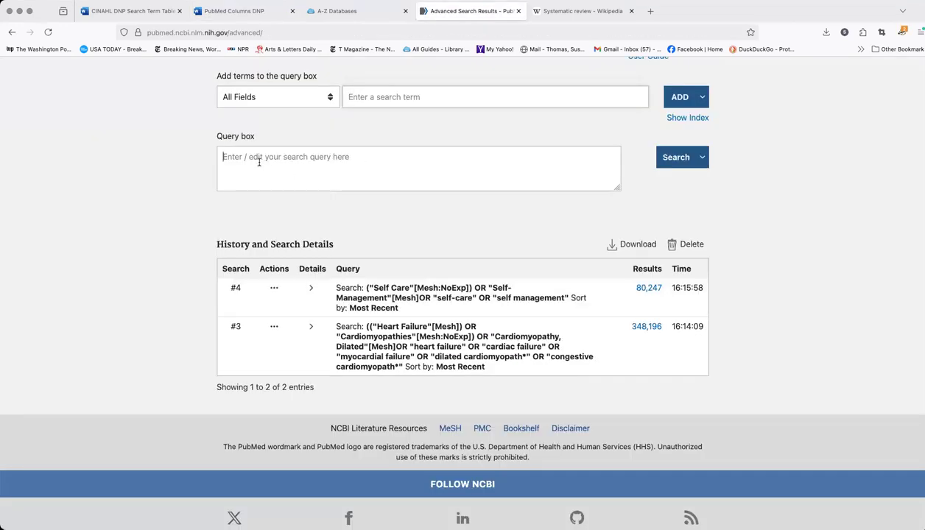
{"action": "key", "text": "super+v"}
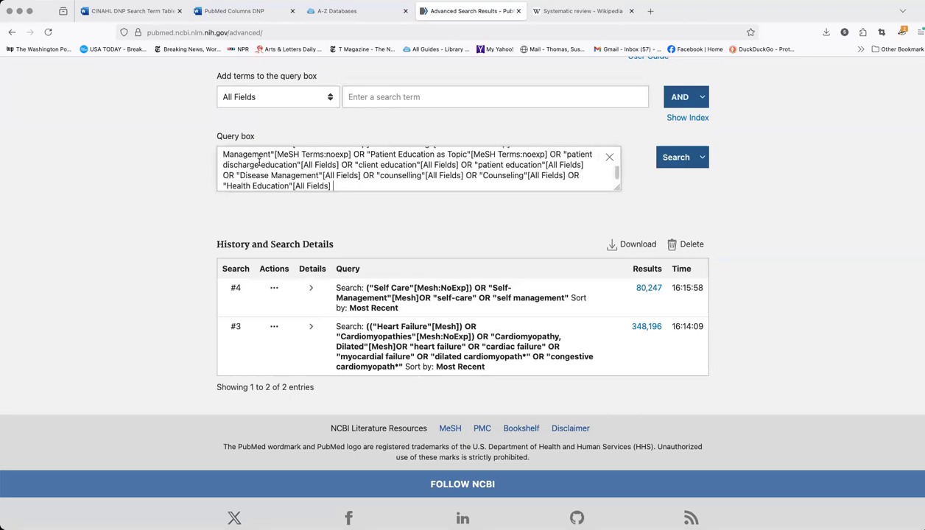
{"action": "left_click", "coordinate": [678, 160]}
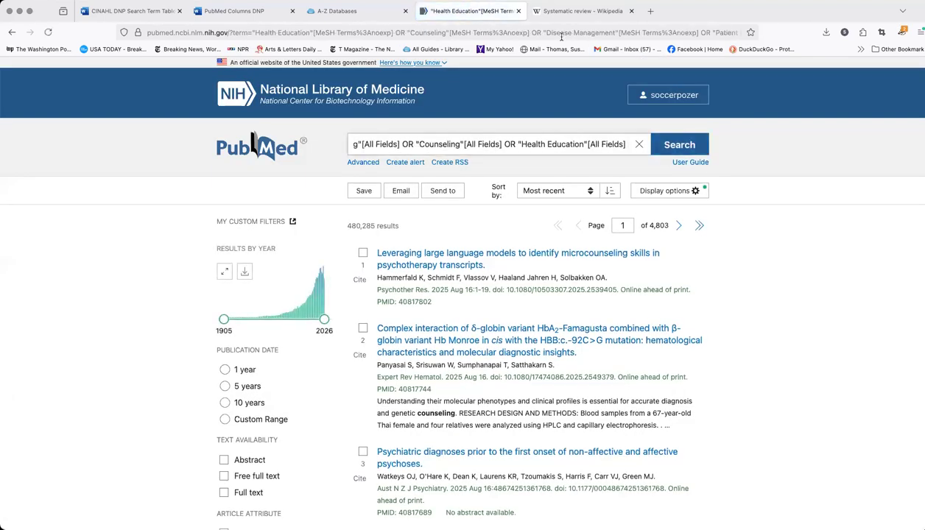
{"action": "left_click", "coordinate": [363, 163]}
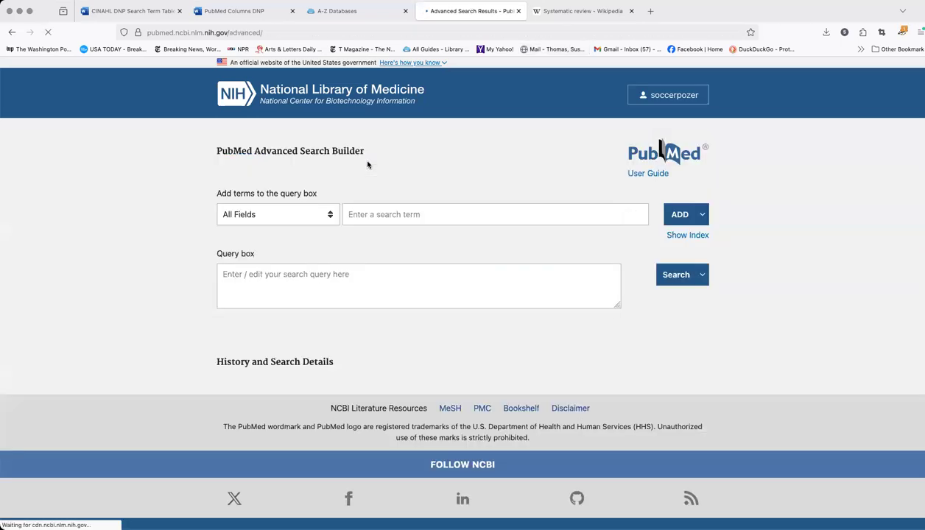
Copy the complete "patient centered" search string from the PubMed Columns DNP document
{"action": "left_click", "coordinate": [254, 11]}
{"action": "scroll", "coordinate": [383, 235], "scroll_direction": "down", "scroll_amount": 2}
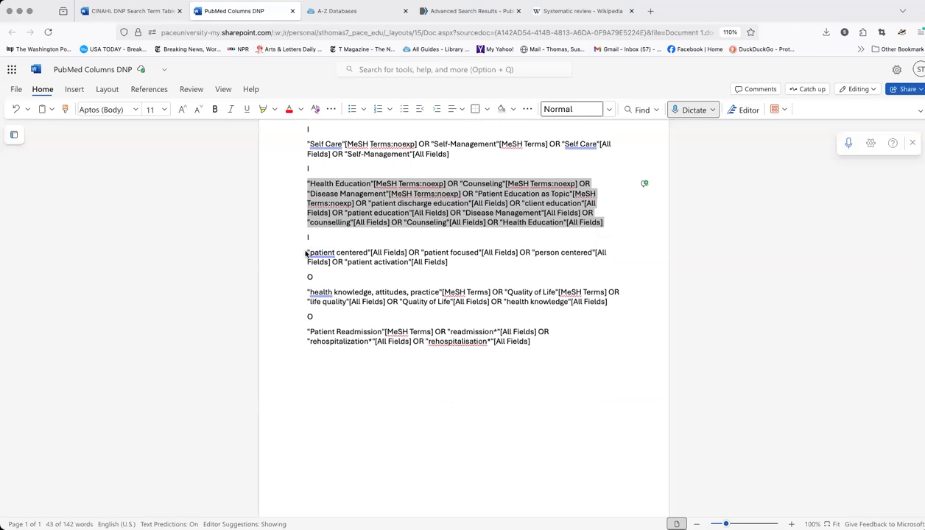
{"action": "triple_click", "coordinate": [409, 258]}
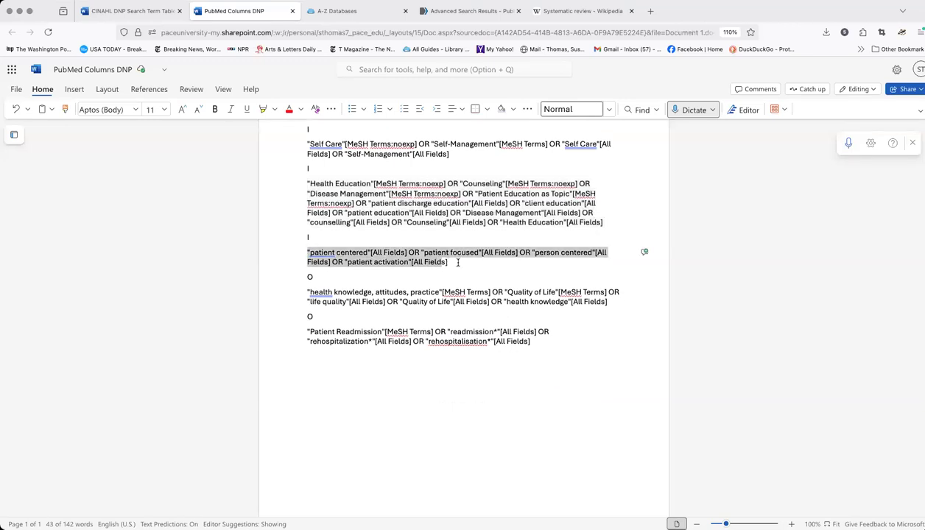
{"action": "right_click", "coordinate": [408, 255]}
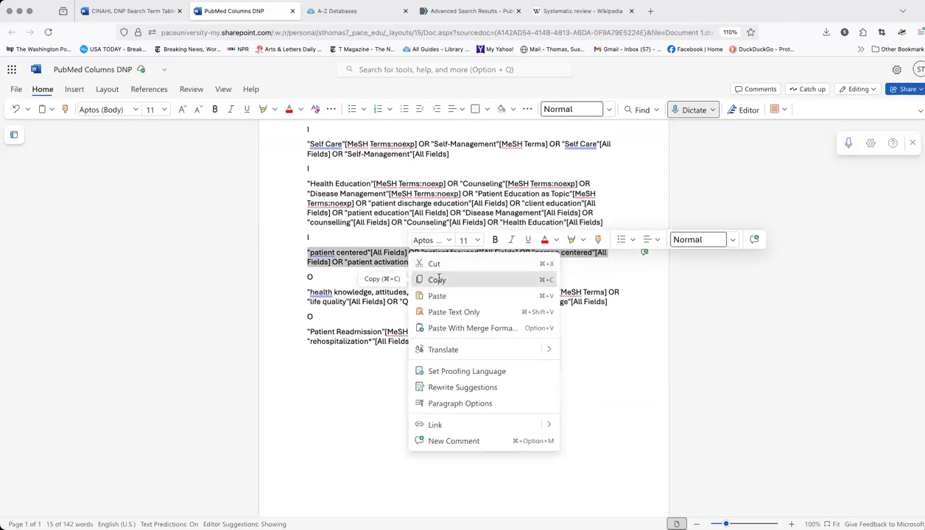
{"action": "left_click", "coordinate": [435, 279]}
Paste the patient-centered string into the PubMed Advanced query box, run the search, and return to the Advanced search page
{"action": "left_click", "coordinate": [471, 11]}
{"action": "left_click", "coordinate": [276, 281]}
{"action": "key", "text": "super+v"}
{"action": "left_click", "coordinate": [676, 276]}
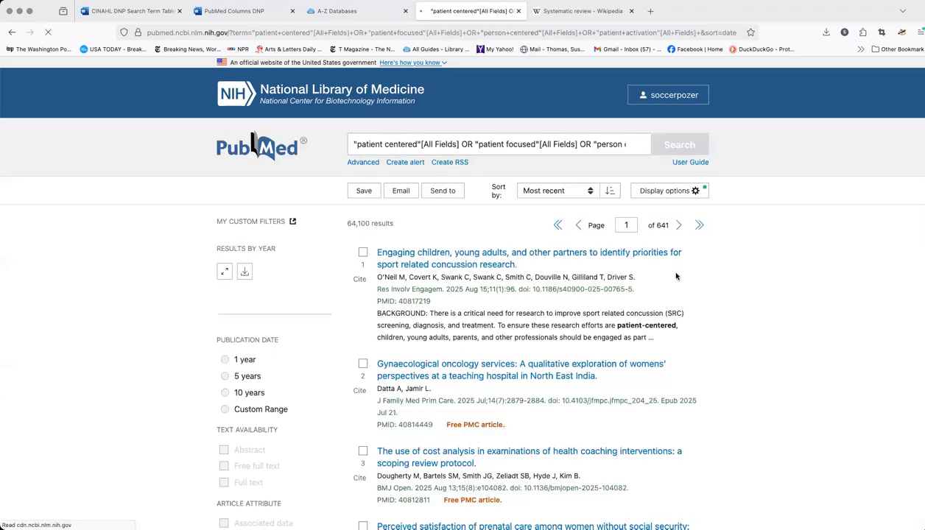
{"action": "left_click", "coordinate": [364, 163]}
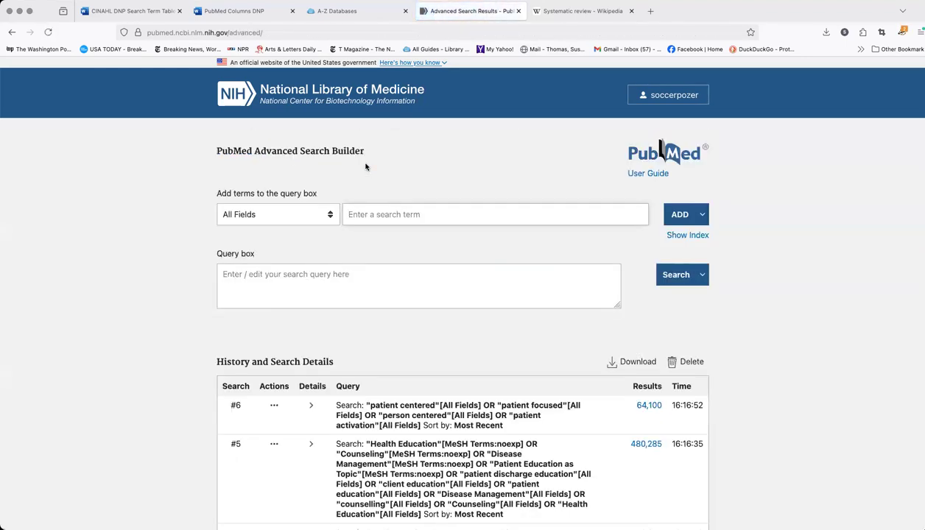
Copy the complete "health knowledge, attitudes, practice" search string from the PubMed Columns DNP document
{"action": "left_click", "coordinate": [244, 13]}
{"action": "scroll", "coordinate": [406, 247], "scroll_direction": "down", "scroll_amount": 2}
{"action": "left_click_drag", "start_coordinate": [309, 249], "coordinate": [608, 261]}
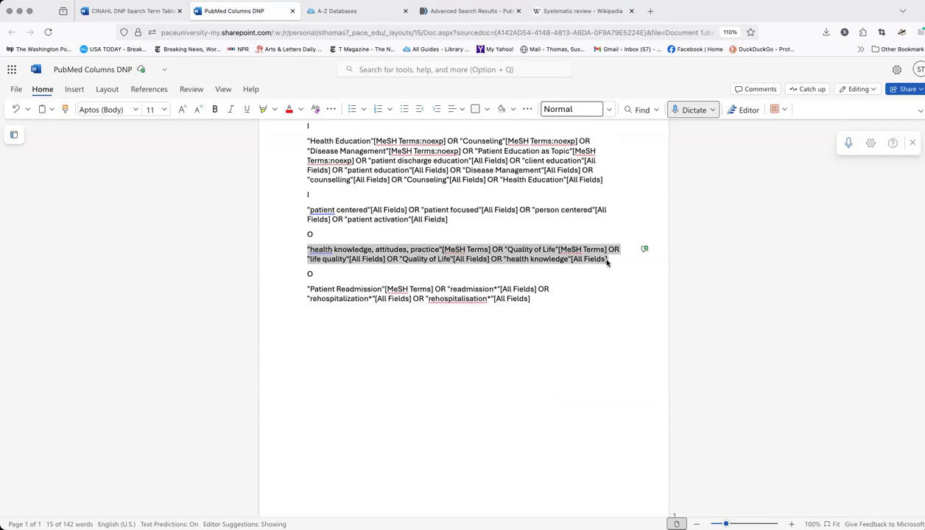
{"action": "right_click", "coordinate": [519, 259]}
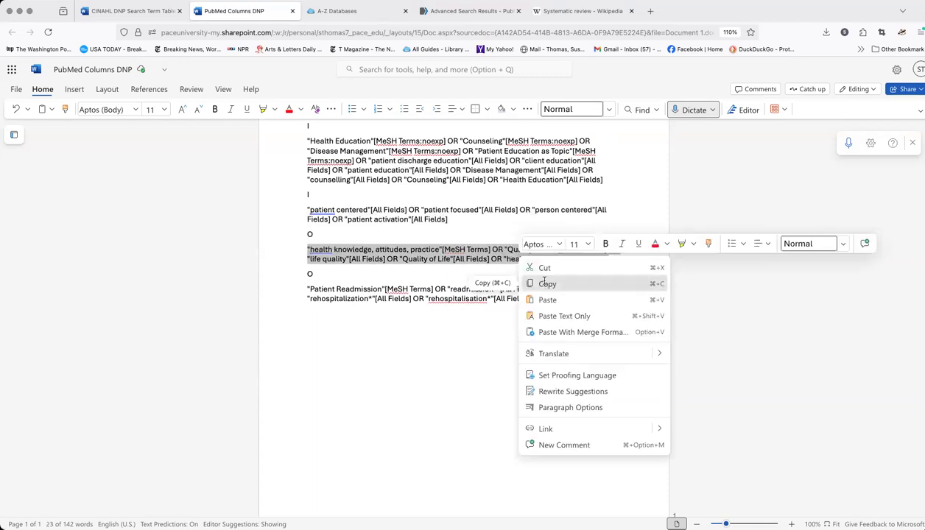
{"action": "left_click", "coordinate": [547, 283]}
Run the copied health knowledge and quality of life string as a PubMed Advanced search, and return to the Advanced search page
{"action": "left_click", "coordinate": [456, 11]}
{"action": "left_click", "coordinate": [284, 279]}
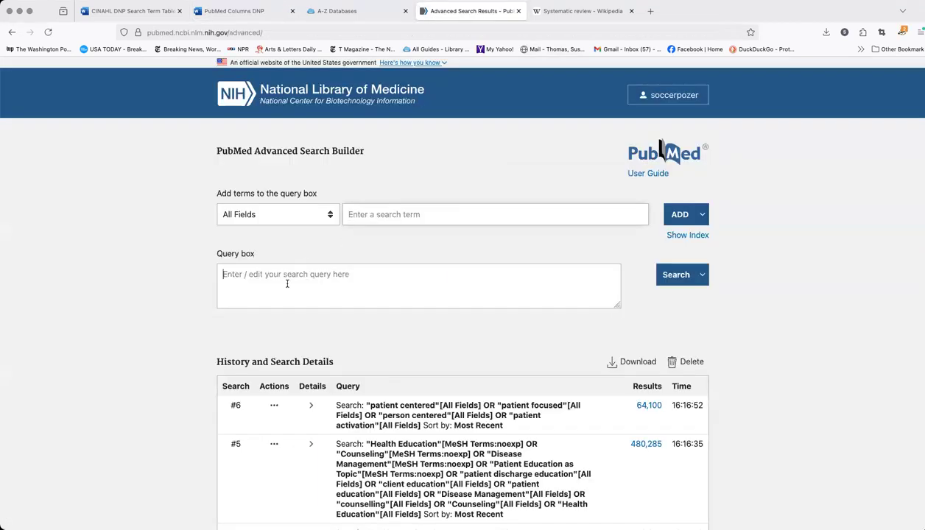
{"action": "key", "text": "super+v"}
{"action": "left_click", "coordinate": [681, 278]}
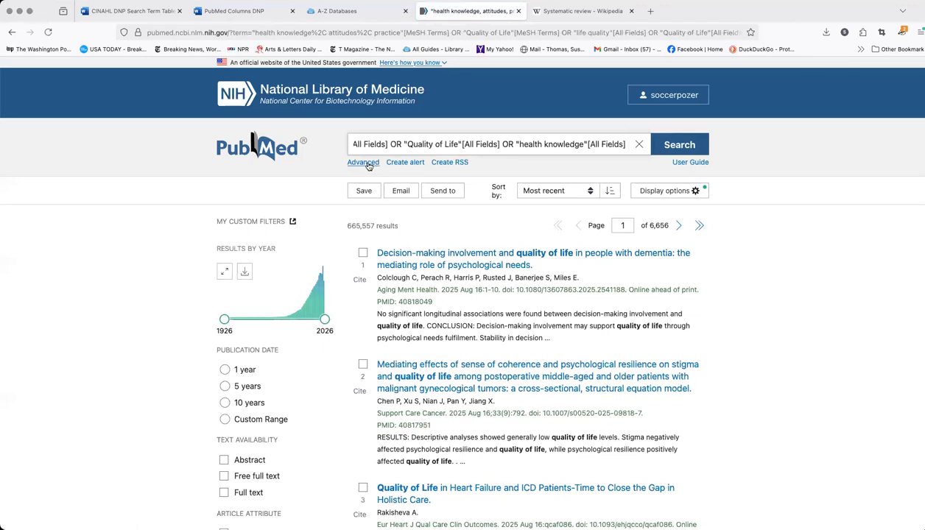
{"action": "left_click", "coordinate": [363, 162]}
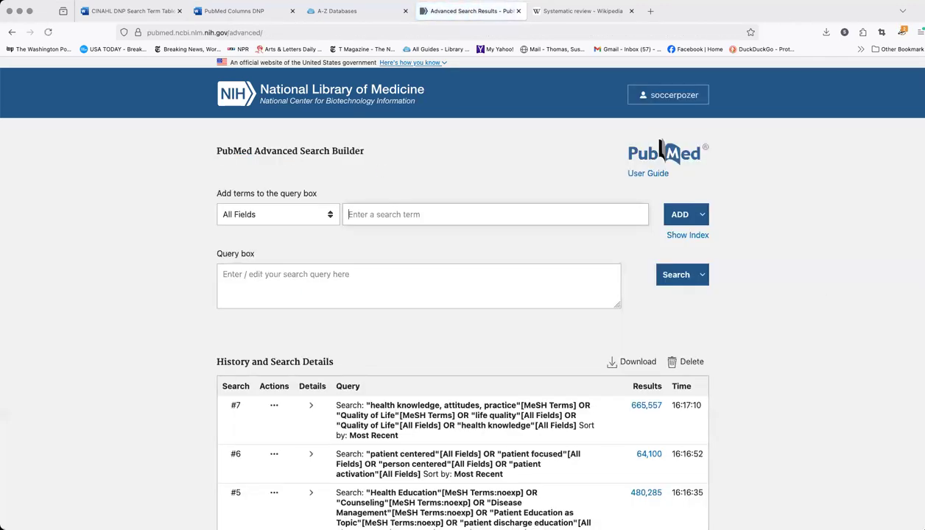
Copy the complete "Patient Readmission" search string from the PubMed Columns DNP document
{"action": "left_click", "coordinate": [236, 11]}
{"action": "left_click_drag", "start_coordinate": [307, 287], "coordinate": [542, 302]}
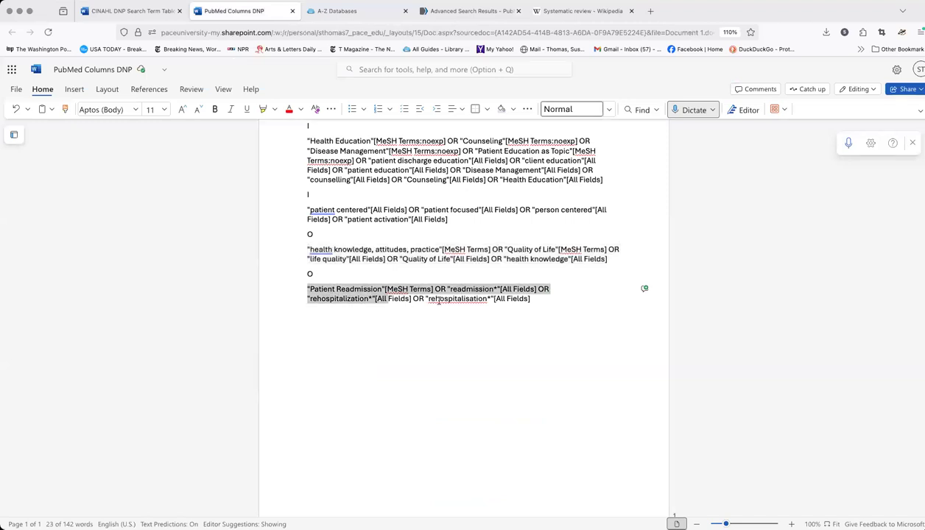
{"action": "right_click", "coordinate": [481, 295]}
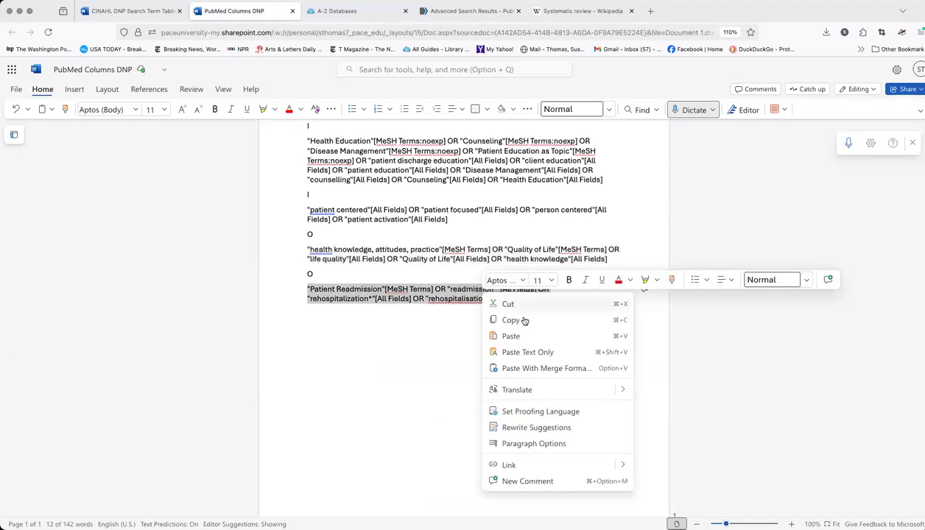
{"action": "left_click", "coordinate": [522, 321]}
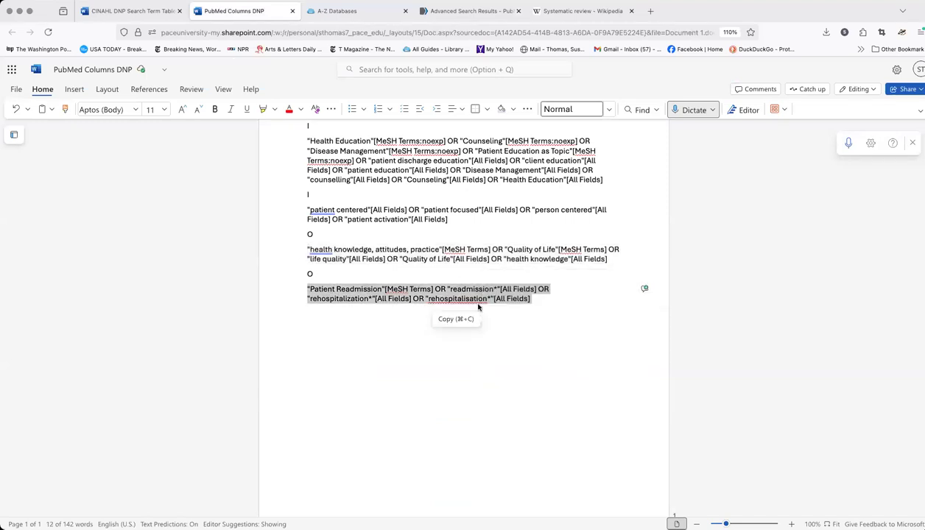
Paste the patient readmission string into the PubMed Advanced query box, run the search, and return to the Advanced search page
{"action": "left_click", "coordinate": [471, 11]}
{"action": "left_click", "coordinate": [272, 277]}
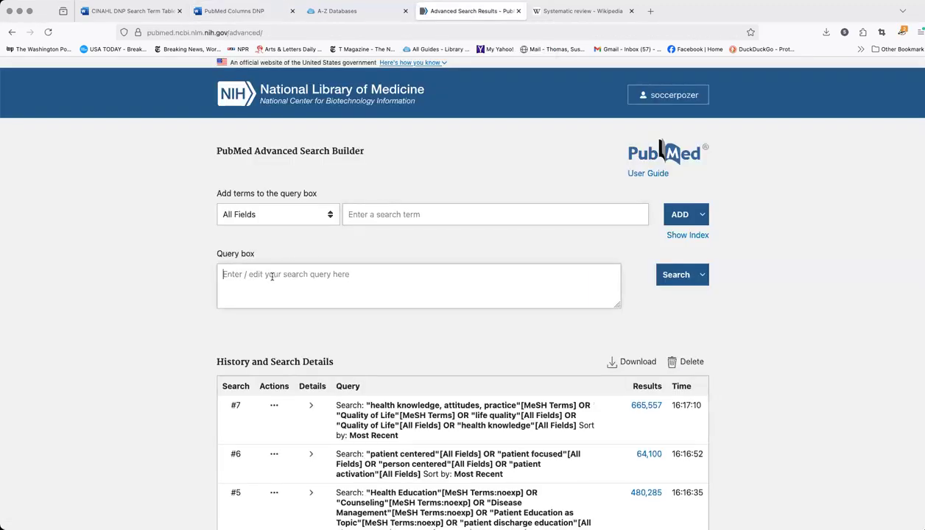
{"action": "key", "text": "super+v"}
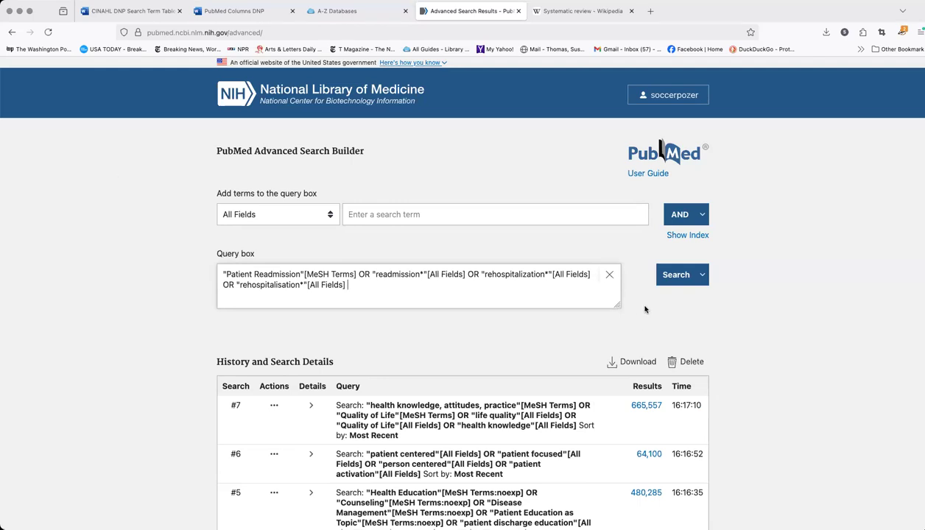
{"action": "left_click", "coordinate": [673, 280]}
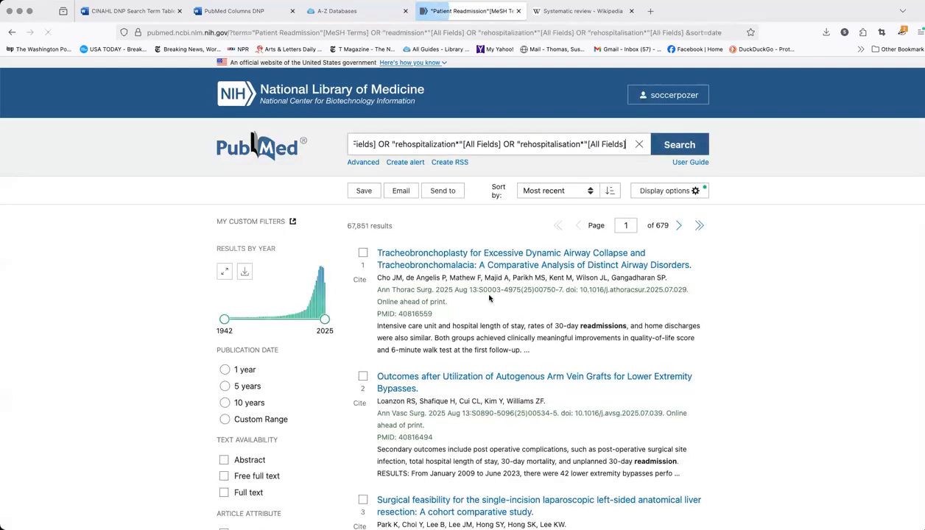
{"action": "left_click", "coordinate": [370, 166]}
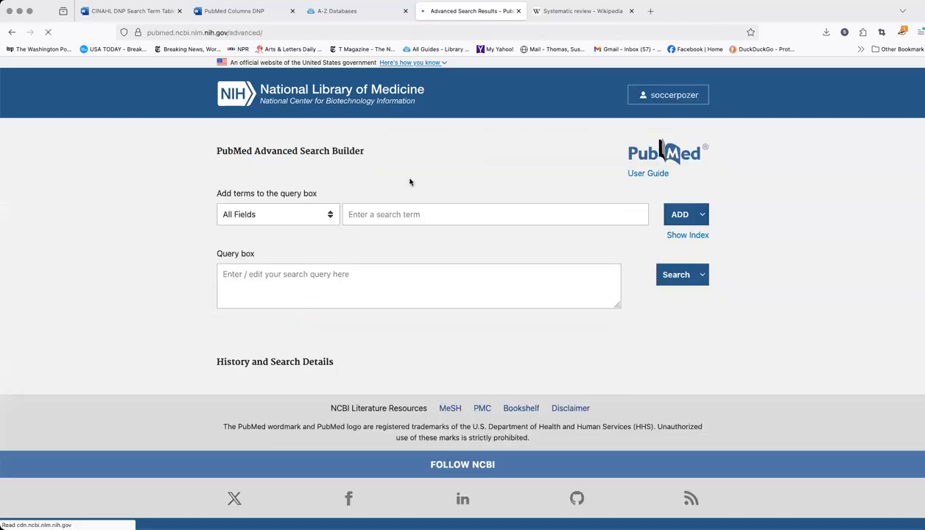
Review the PubMed search history entries against the columns of the CINAHL DNP Search Term Table document
{"action": "scroll", "coordinate": [486, 247], "scroll_direction": "down", "scroll_amount": 3}
{"action": "scroll", "coordinate": [486, 247], "scroll_direction": "down", "scroll_amount": 5}
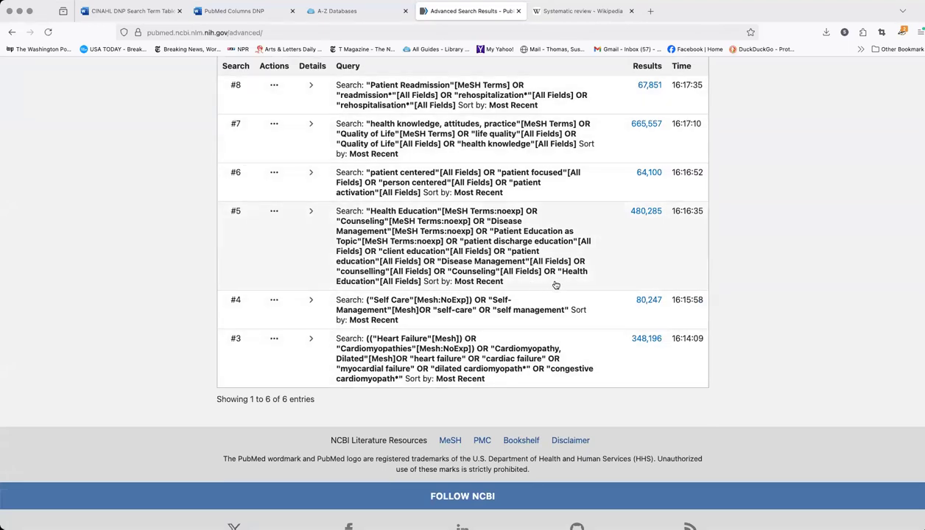
{"action": "scroll", "coordinate": [578, 275], "scroll_direction": "up", "scroll_amount": 1}
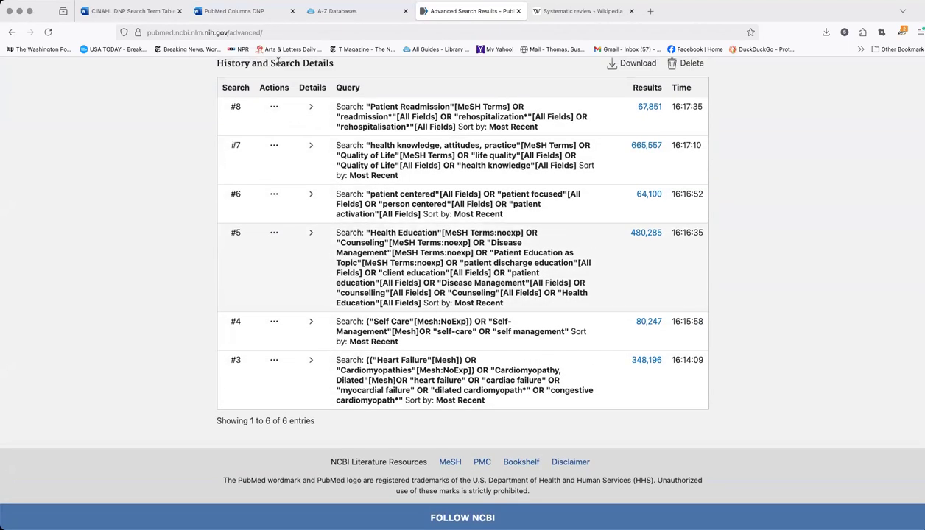
{"action": "left_click", "coordinate": [147, 12]}
{"action": "scroll", "coordinate": [479, 245], "scroll_direction": "up", "scroll_amount": 2}
Add heart failure search #3 from the PubMed history to the query box and combine self-care search #4 with AND
{"action": "scroll", "coordinate": [482, 245], "scroll_direction": "down", "scroll_amount": 5}
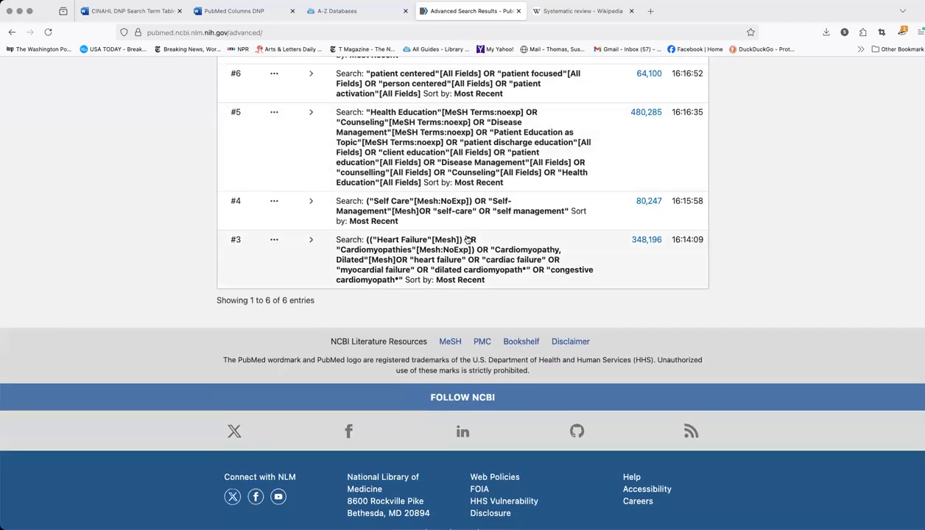
{"action": "left_click", "coordinate": [274, 242]}
{"action": "left_click", "coordinate": [331, 246]}
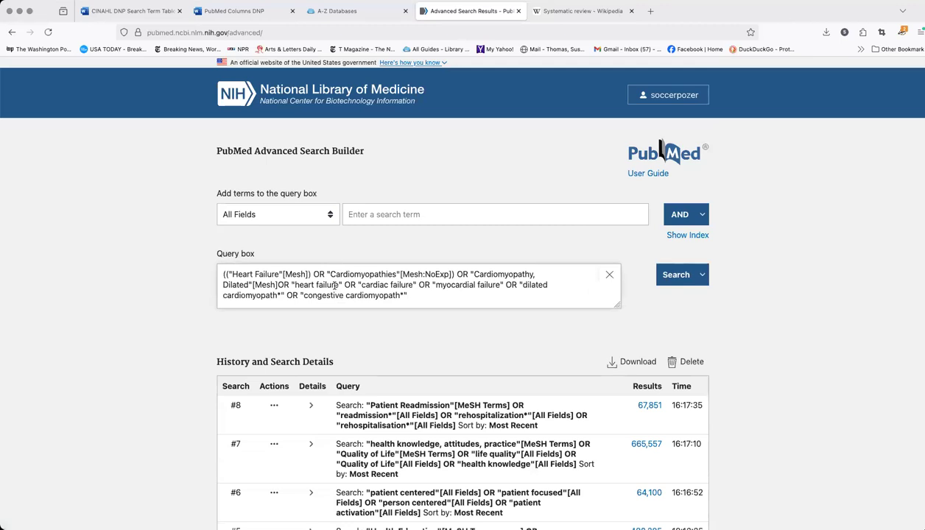
{"action": "scroll", "coordinate": [334, 294], "scroll_direction": "down", "scroll_amount": 5}
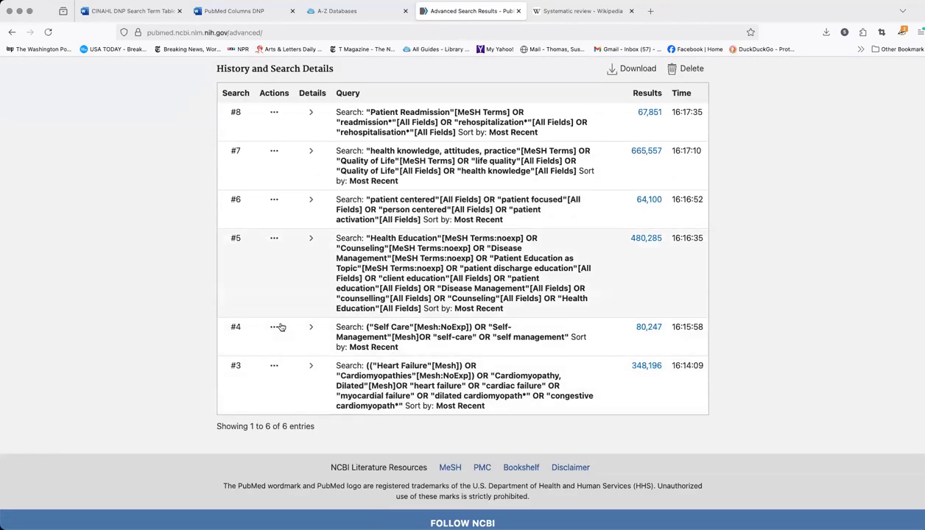
{"action": "left_click", "coordinate": [275, 327]}
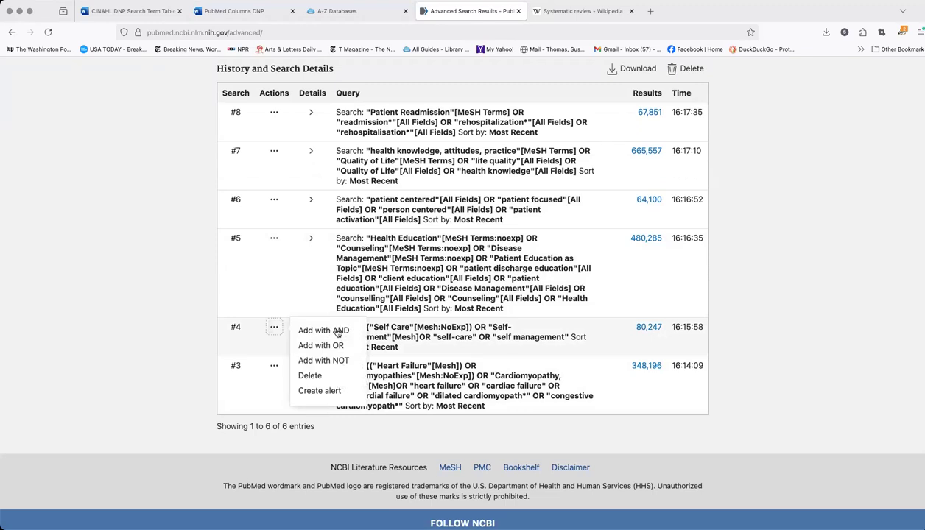
{"action": "left_click", "coordinate": [338, 331]}
Add health education search #5 and patient-centered search #6 from the history to the query with AND
{"action": "scroll", "coordinate": [373, 326], "scroll_direction": "down", "scroll_amount": 2}
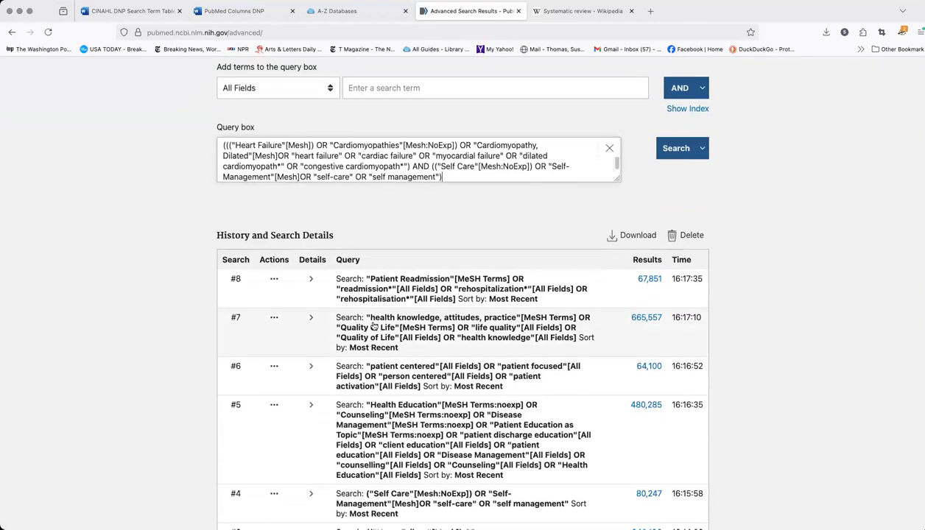
{"action": "scroll", "coordinate": [374, 326], "scroll_direction": "down", "scroll_amount": 5}
{"action": "left_click", "coordinate": [274, 210]}
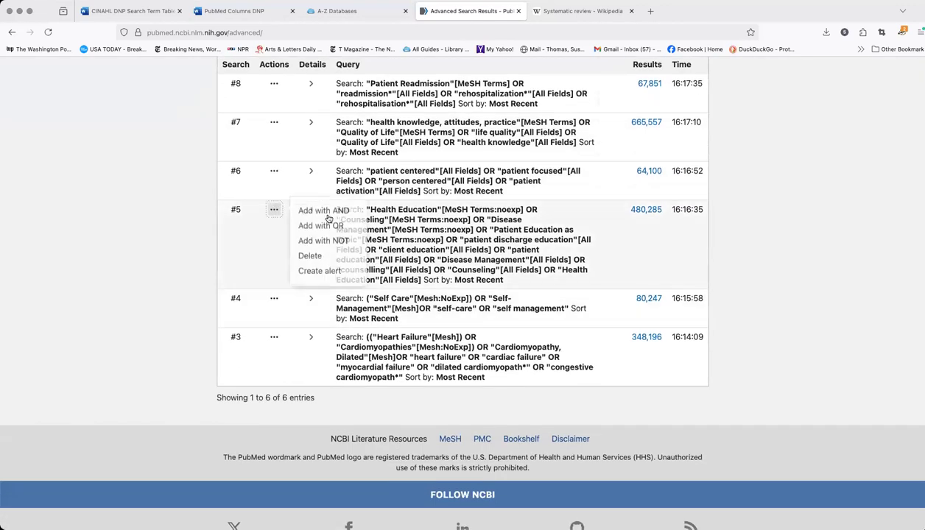
{"action": "left_click", "coordinate": [328, 214]}
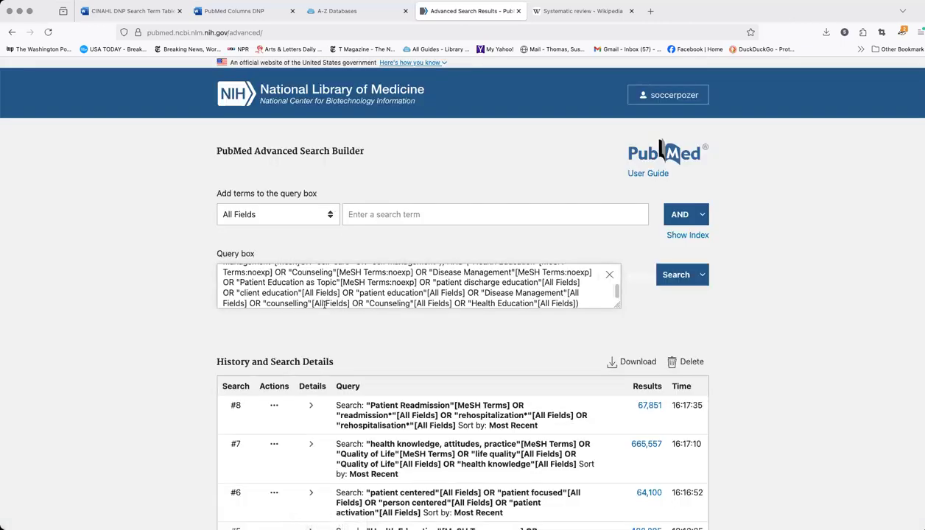
{"action": "scroll", "coordinate": [324, 306], "scroll_direction": "down", "scroll_amount": 5}
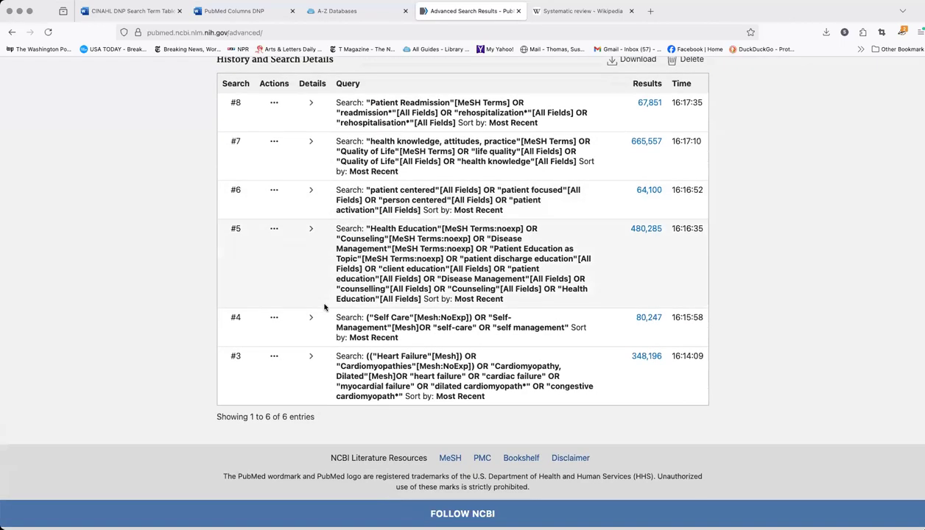
{"action": "scroll", "coordinate": [324, 308], "scroll_direction": "up", "scroll_amount": 1}
{"action": "left_click", "coordinate": [274, 217]}
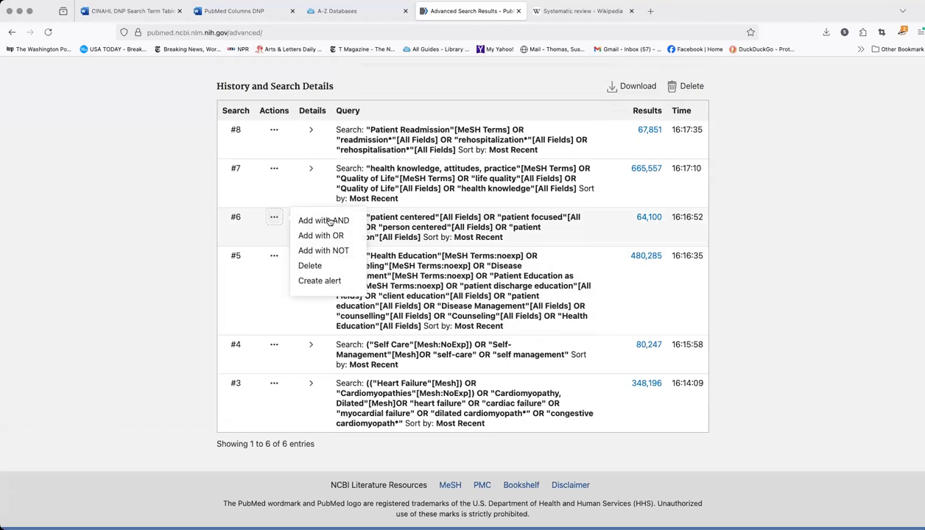
{"action": "left_click", "coordinate": [329, 221]}
Add health knowledge search #7 and patient readmission search #8 from the history to the query with AND
{"action": "scroll", "coordinate": [326, 250], "scroll_direction": "down", "scroll_amount": 5}
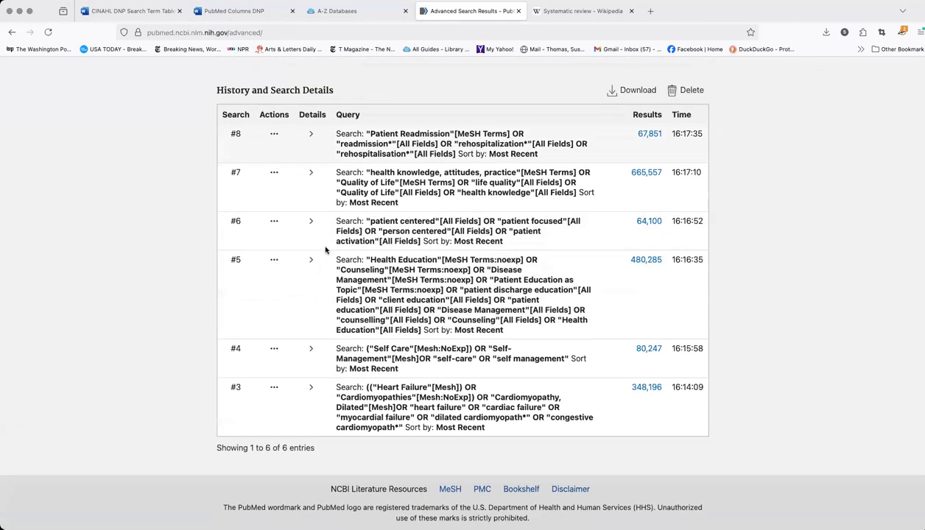
{"action": "left_click", "coordinate": [274, 172]}
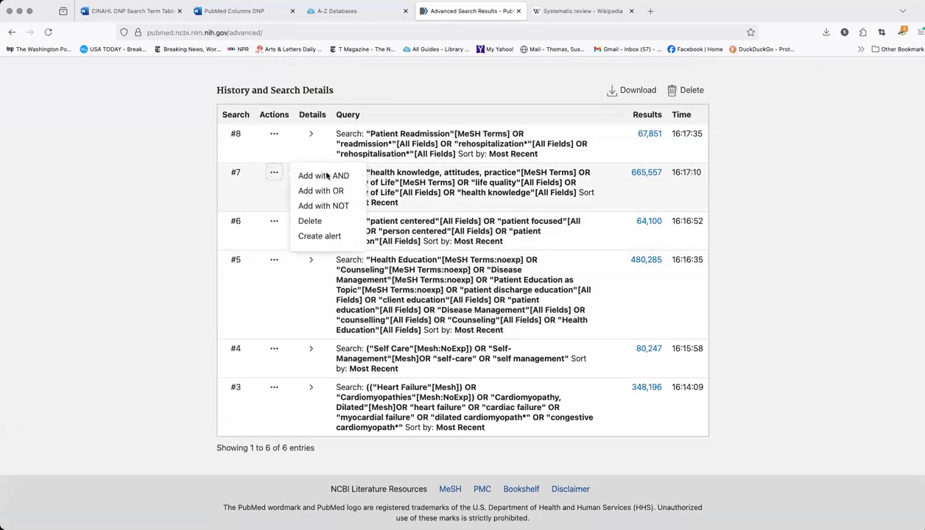
{"action": "left_click", "coordinate": [326, 176]}
{"action": "scroll", "coordinate": [280, 295], "scroll_direction": "down", "scroll_amount": 3}
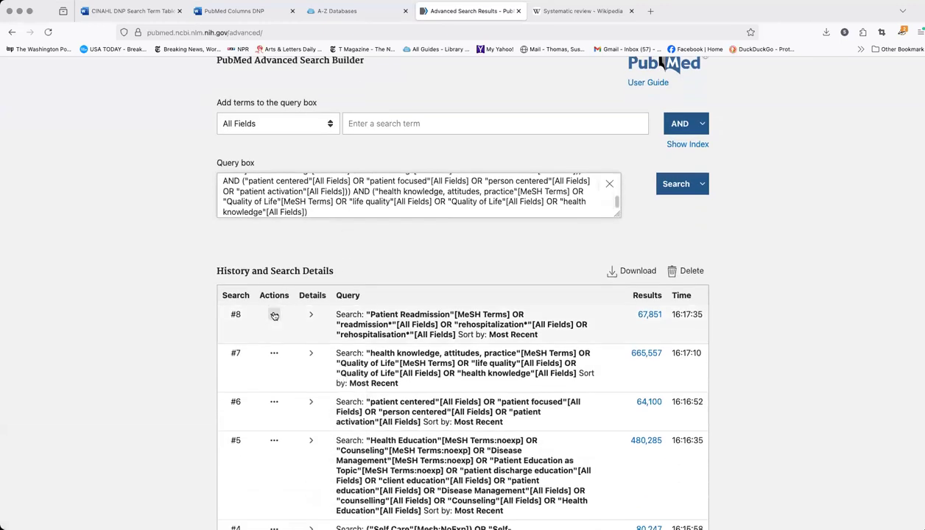
{"action": "left_click", "coordinate": [274, 316]}
{"action": "left_click", "coordinate": [325, 316]}
Review the combined query from its first heart failure terms through to the readmission terms
{"action": "scroll", "coordinate": [499, 208], "scroll_direction": "up", "scroll_amount": 5}
{"action": "scroll", "coordinate": [529, 195], "scroll_direction": "up", "scroll_amount": 5}
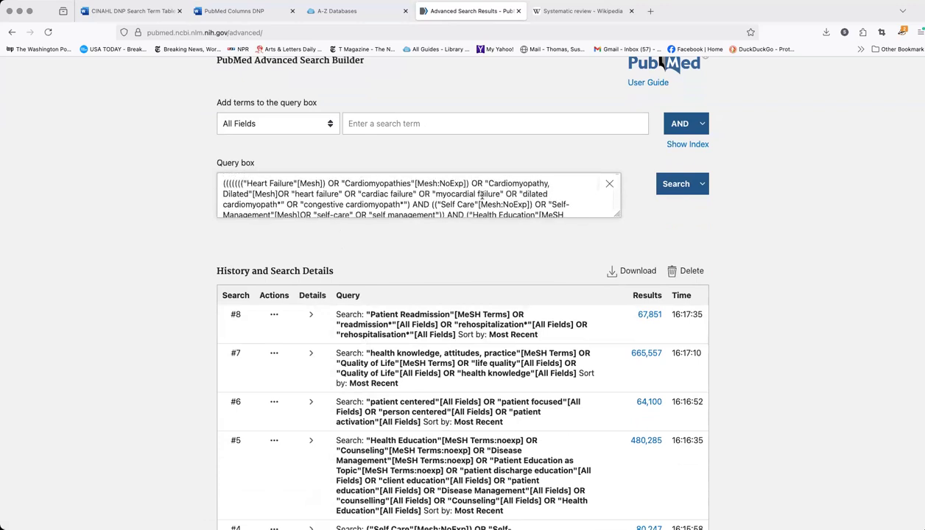
{"action": "scroll", "coordinate": [490, 195], "scroll_direction": "down", "scroll_amount": 5}
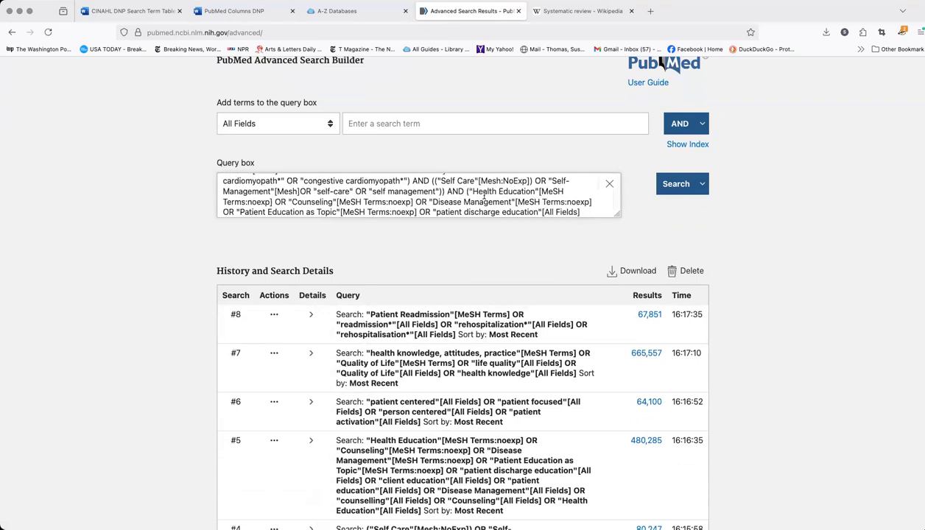
{"action": "scroll", "coordinate": [484, 196], "scroll_direction": "down", "scroll_amount": 5}
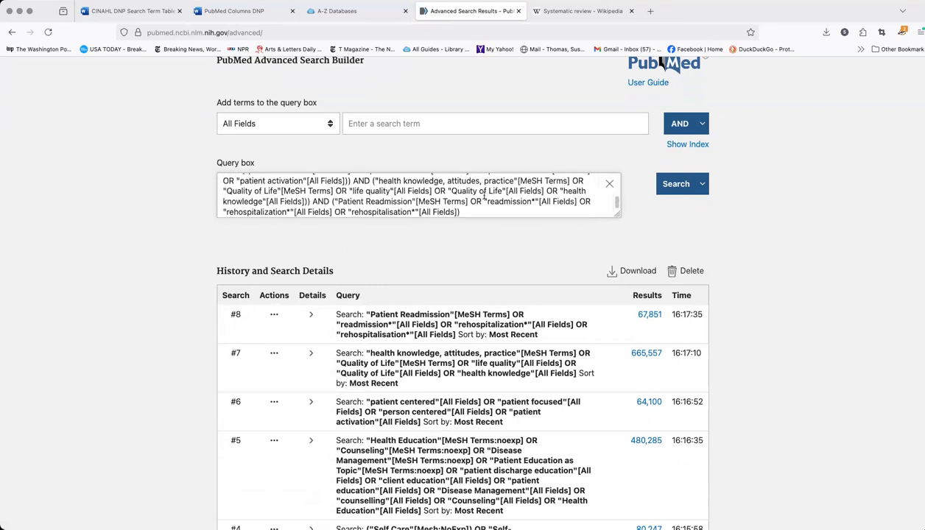
{"action": "scroll", "coordinate": [484, 195], "scroll_direction": "down", "scroll_amount": 1}
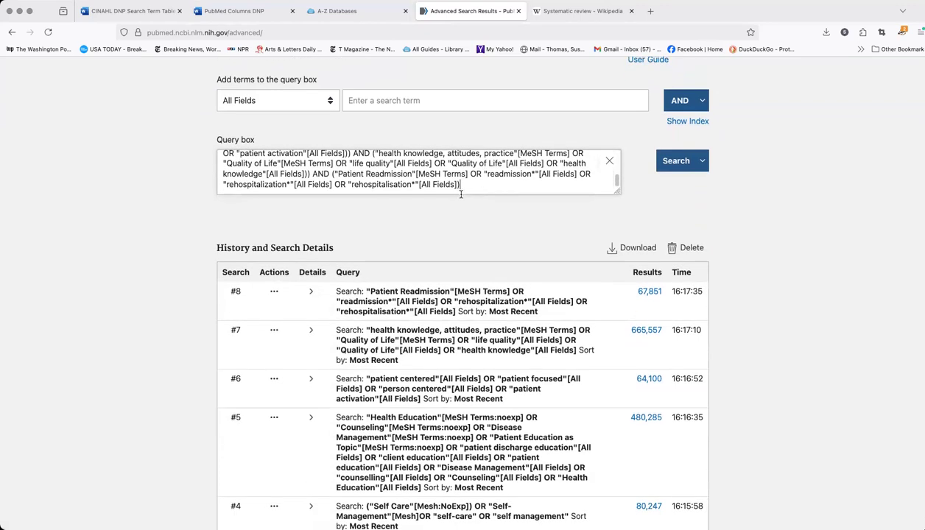
Run the combined query containing all six concepts, and delete search #9 from the PubMed search history
{"action": "left_click", "coordinate": [683, 167]}
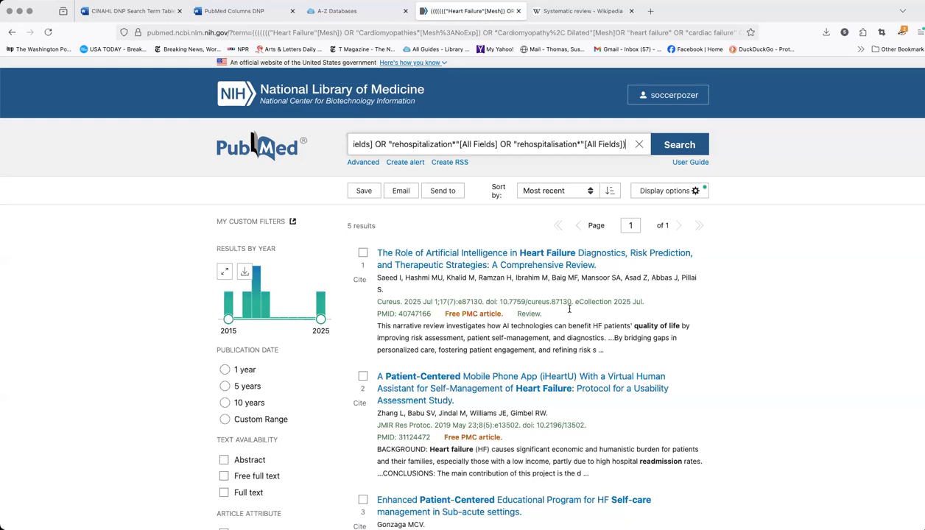
{"action": "left_click", "coordinate": [367, 164]}
{"action": "scroll", "coordinate": [530, 294], "scroll_direction": "down", "scroll_amount": 4}
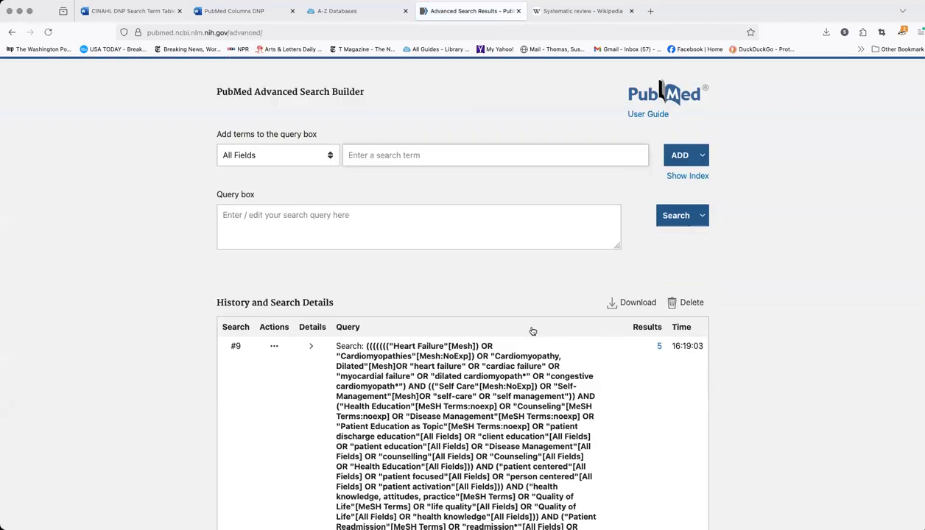
{"action": "scroll", "coordinate": [532, 331], "scroll_direction": "down", "scroll_amount": 2}
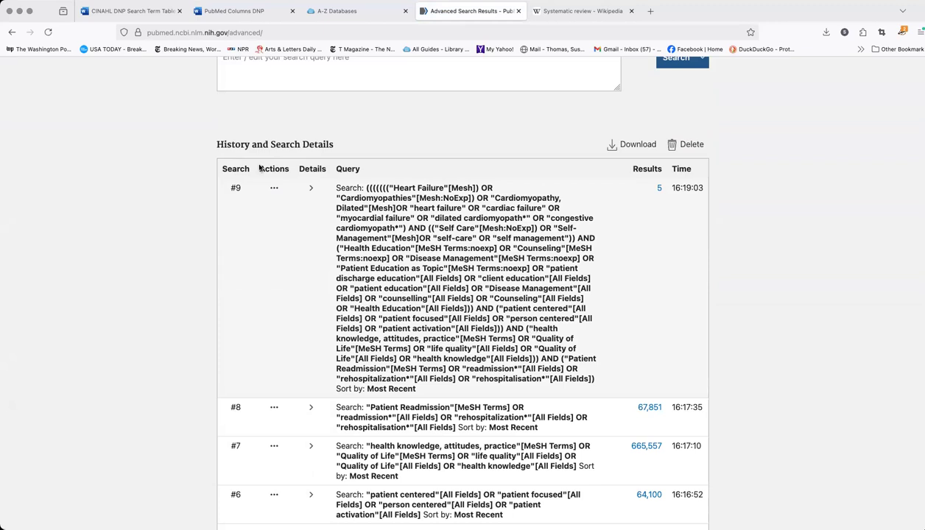
{"action": "left_click", "coordinate": [274, 190]}
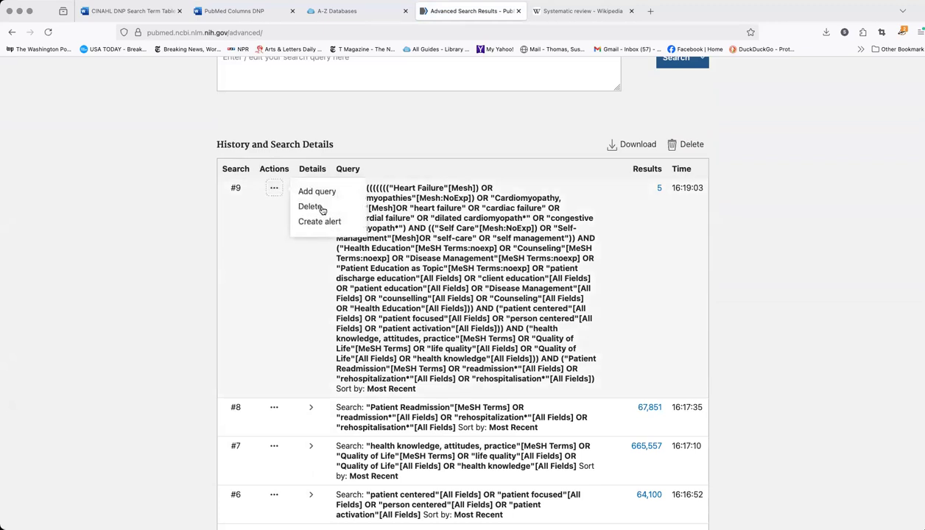
{"action": "left_click", "coordinate": [318, 208]}
{"action": "left_click", "coordinate": [461, 303]}
Add heart failure search #3 from the history to the empty query box and combine self-care search #4 with AND
{"action": "scroll", "coordinate": [508, 308], "scroll_direction": "down", "scroll_amount": 3}
{"action": "scroll", "coordinate": [508, 309], "scroll_direction": "down", "scroll_amount": 5}
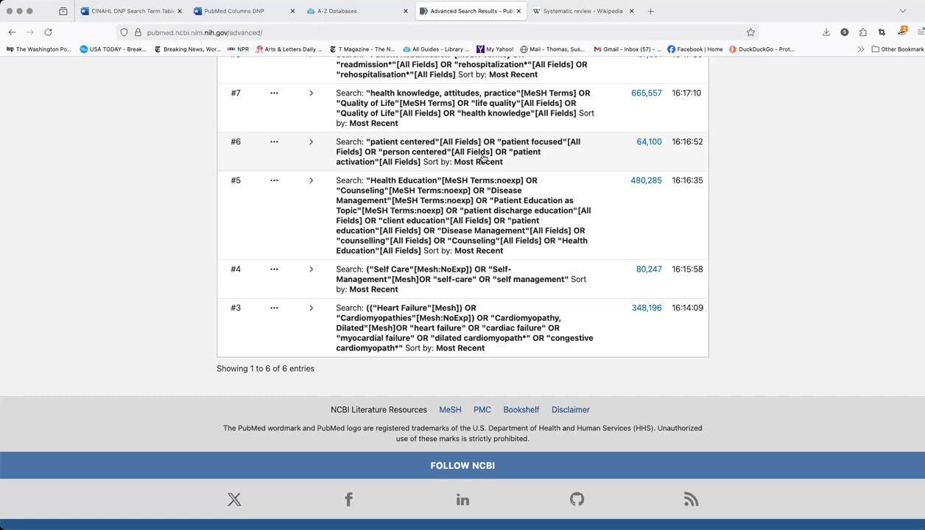
{"action": "scroll", "coordinate": [483, 157], "scroll_direction": "up", "scroll_amount": 1}
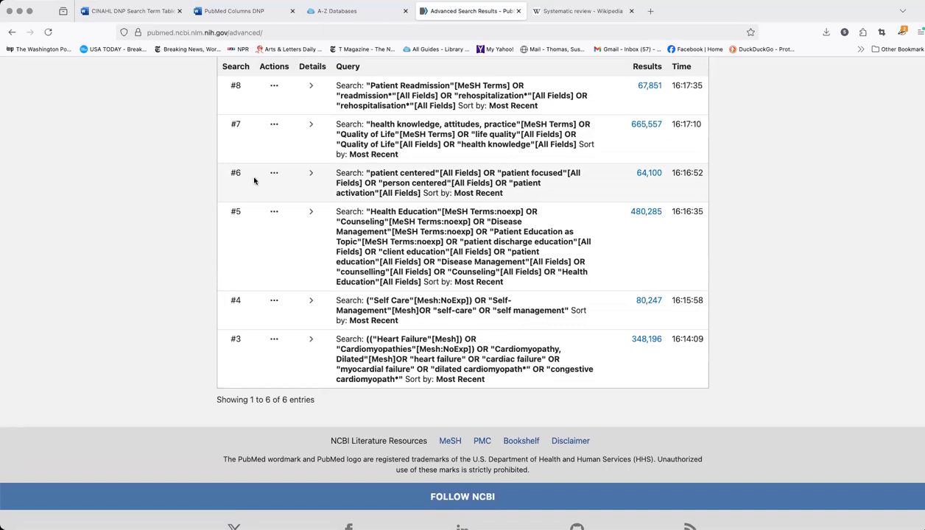
{"action": "left_click", "coordinate": [273, 340]}
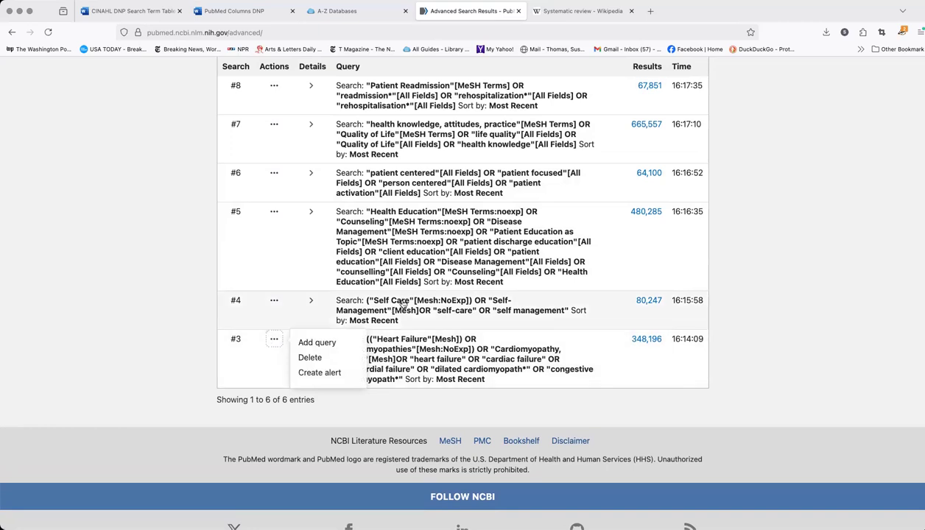
{"action": "scroll", "coordinate": [402, 305], "scroll_direction": "up", "scroll_amount": 4}
{"action": "scroll", "coordinate": [402, 305], "scroll_direction": "down", "scroll_amount": 4}
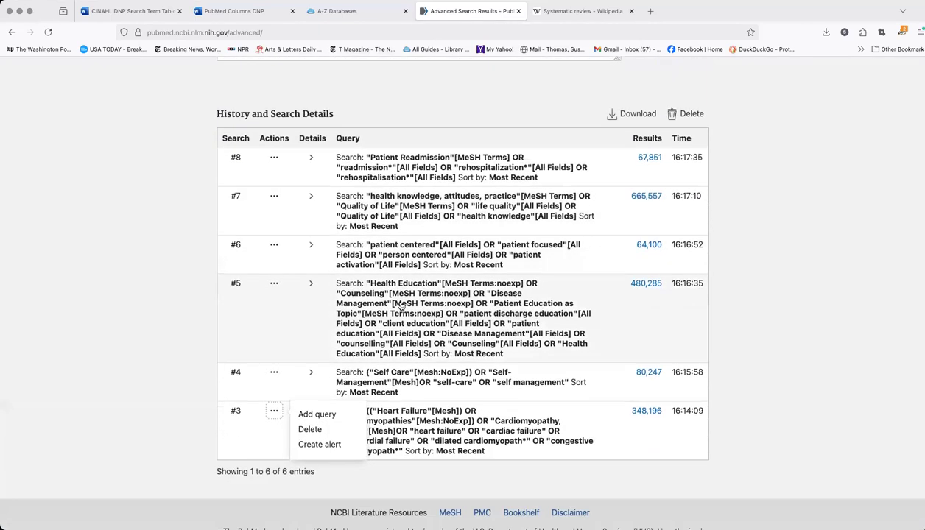
{"action": "left_click", "coordinate": [317, 330]}
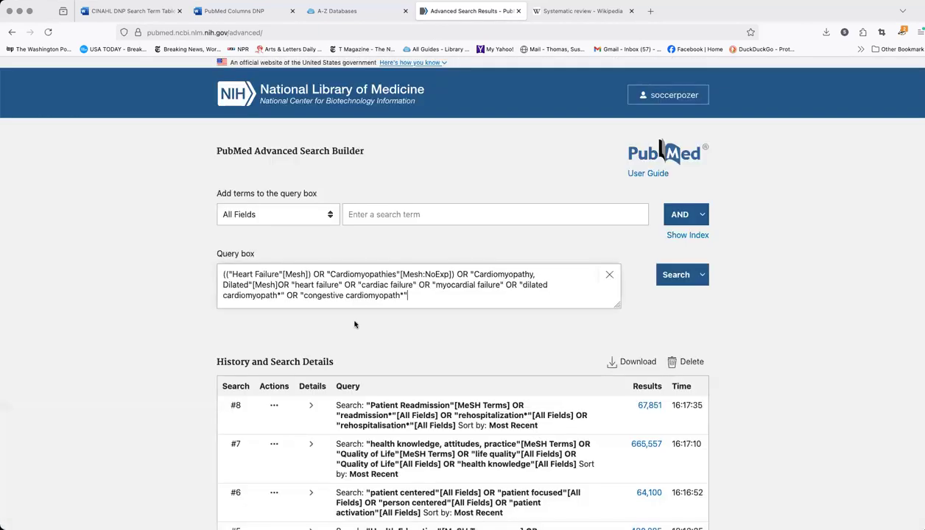
{"action": "scroll", "coordinate": [350, 320], "scroll_direction": "down", "scroll_amount": 10}
{"action": "scroll", "coordinate": [343, 314], "scroll_direction": "down", "scroll_amount": 1}
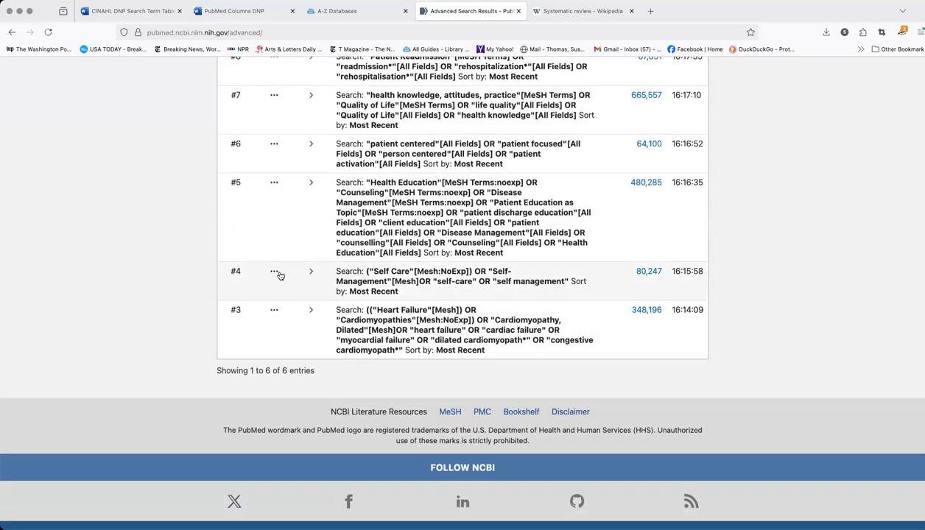
{"action": "left_click", "coordinate": [274, 271]}
{"action": "left_click", "coordinate": [326, 274]}
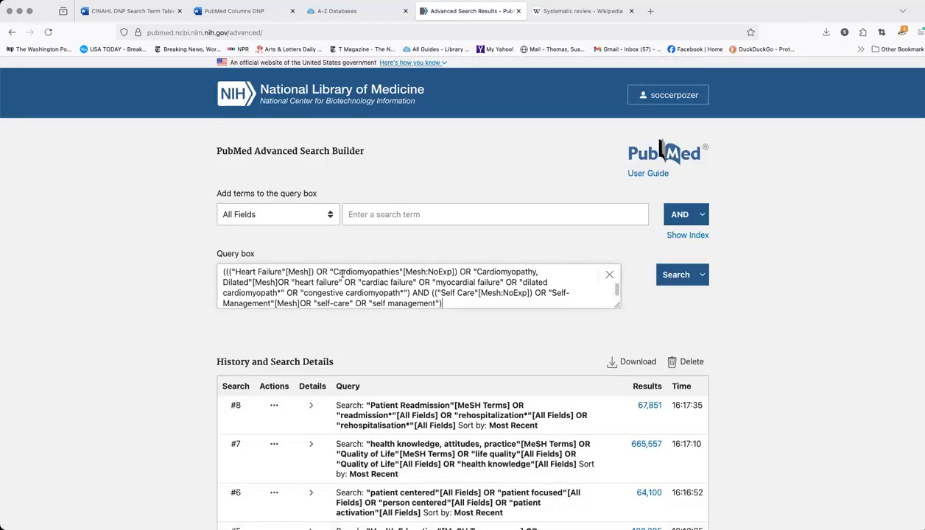
Add health education search #5 and health knowledge search #7 to the query with AND, skipping patient-centered search #6
{"action": "scroll", "coordinate": [361, 277], "scroll_direction": "down", "scroll_amount": 2}
{"action": "scroll", "coordinate": [362, 277], "scroll_direction": "down", "scroll_amount": 3}
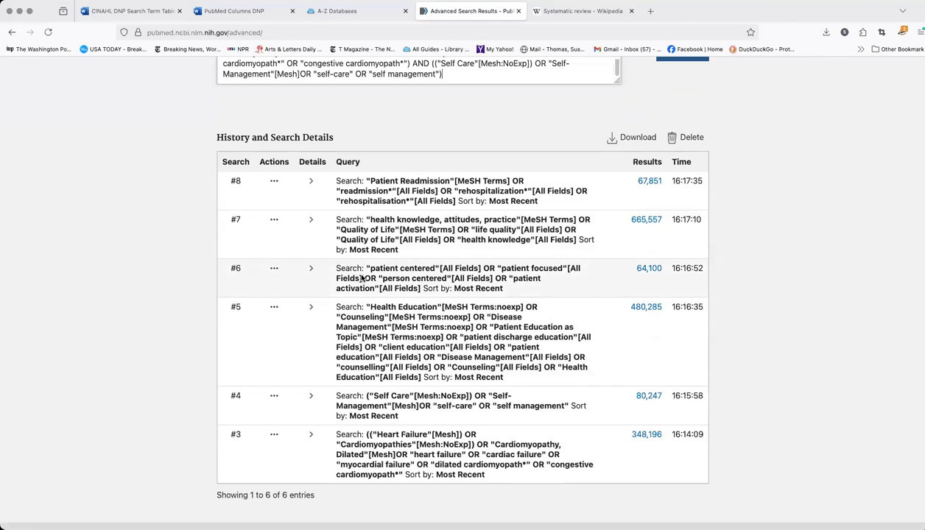
{"action": "left_click", "coordinate": [274, 307]}
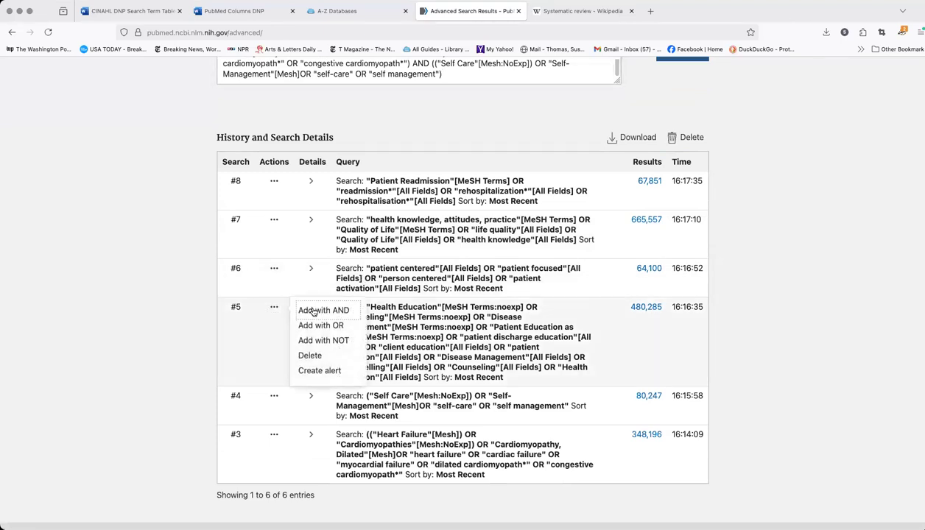
{"action": "left_click", "coordinate": [313, 311]}
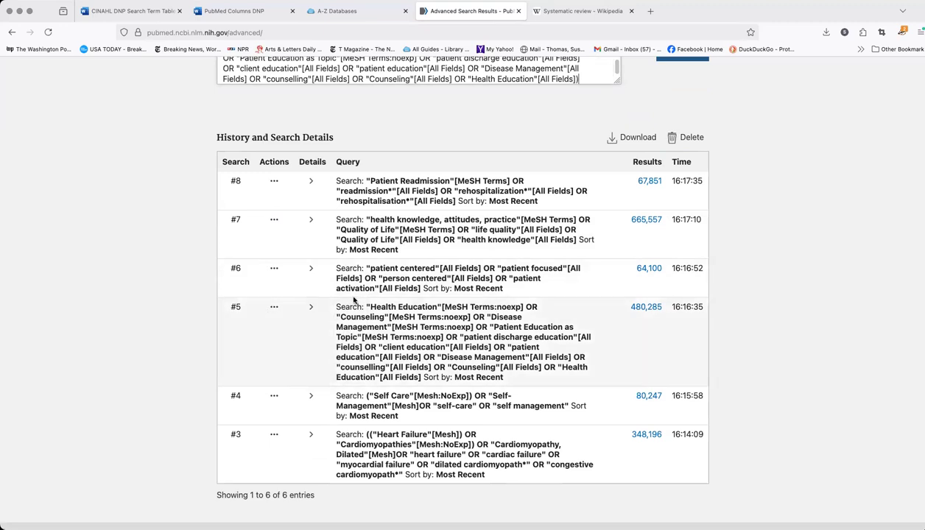
{"action": "scroll", "coordinate": [317, 265], "scroll_direction": "up", "scroll_amount": 1}
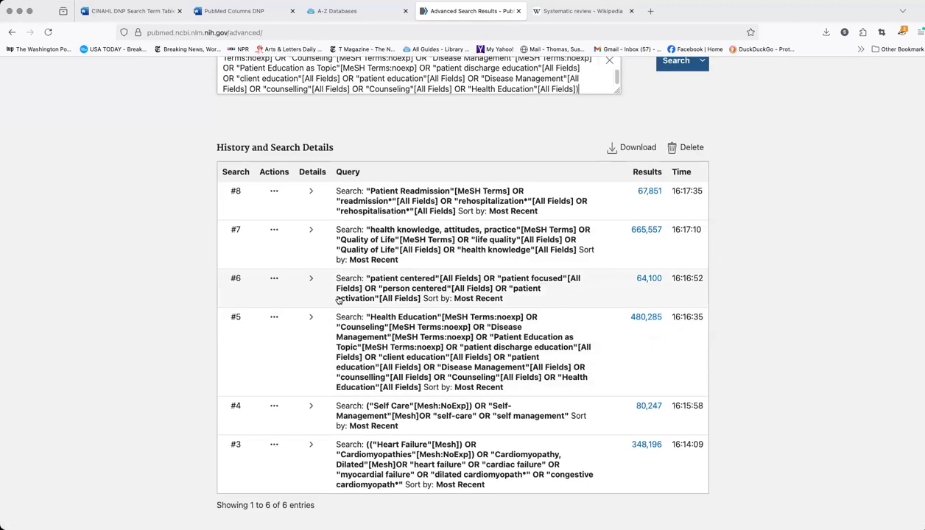
{"action": "left_click", "coordinate": [274, 241]}
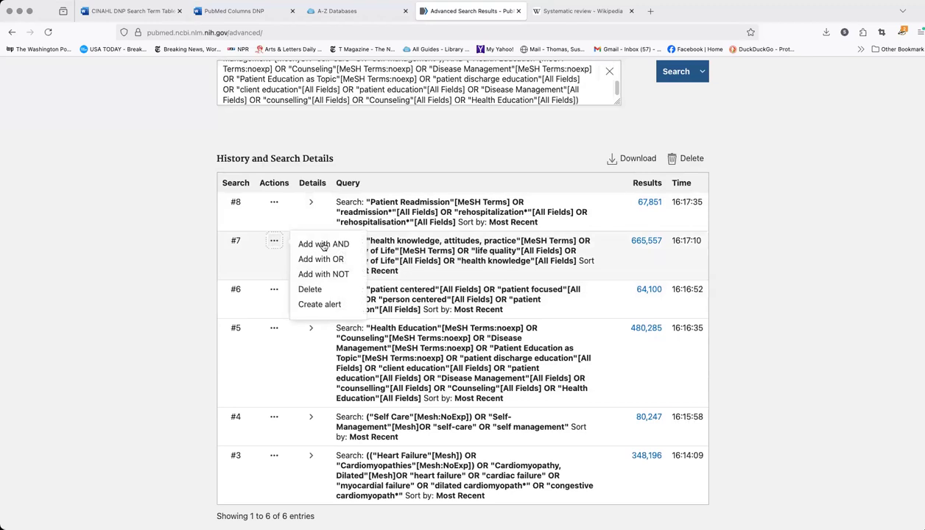
{"action": "left_click", "coordinate": [322, 245]}
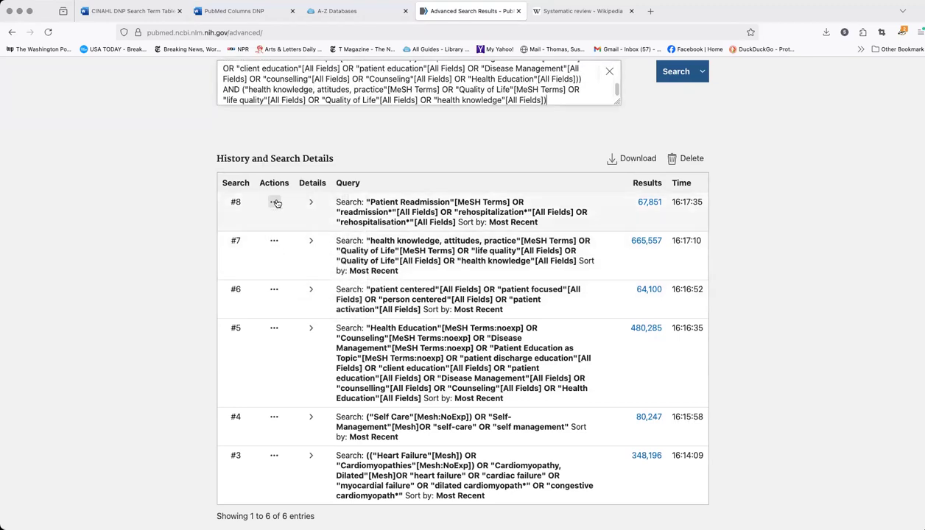
Add patient readmission search #8 to the query with AND and run the combined search
{"action": "left_click", "coordinate": [274, 202]}
{"action": "left_click", "coordinate": [327, 206]}
{"action": "scroll", "coordinate": [432, 188], "scroll_direction": "up", "scroll_amount": 4}
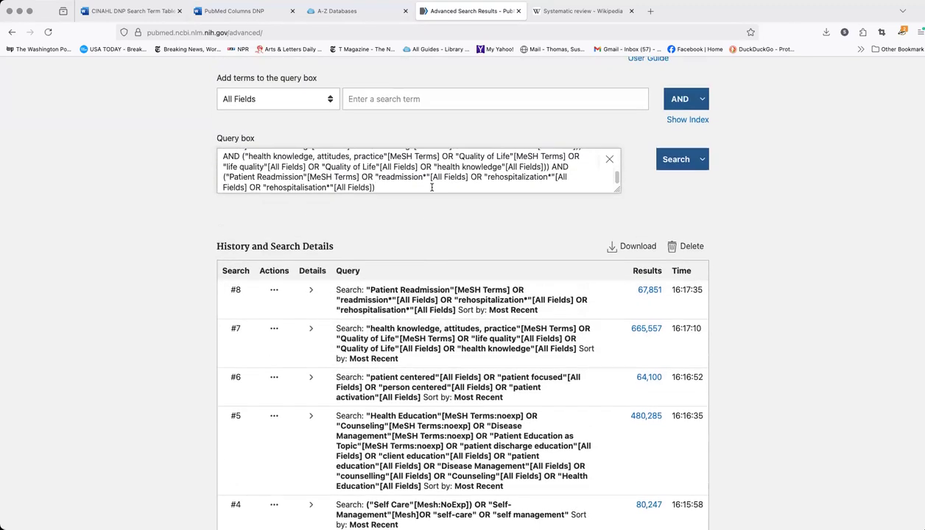
{"action": "left_click", "coordinate": [675, 168]}
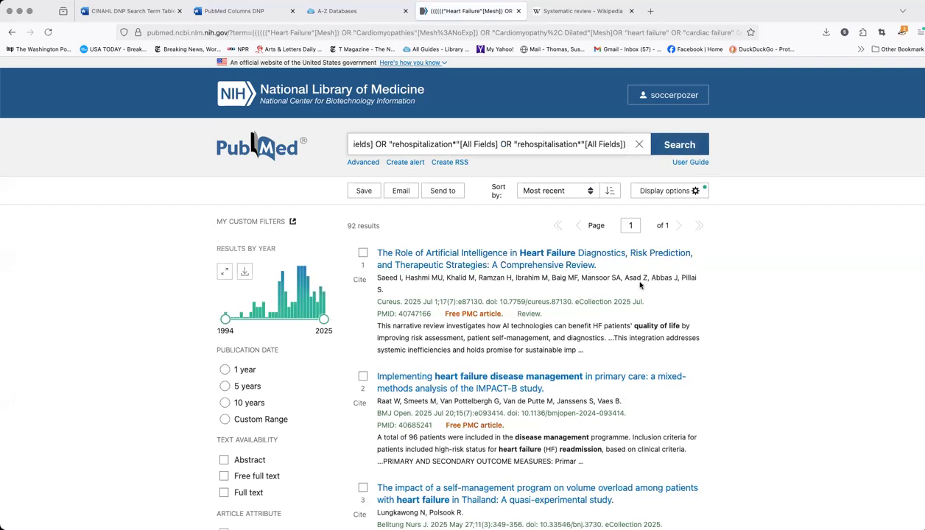
{"action": "scroll", "coordinate": [640, 285], "scroll_direction": "down", "scroll_amount": 3}
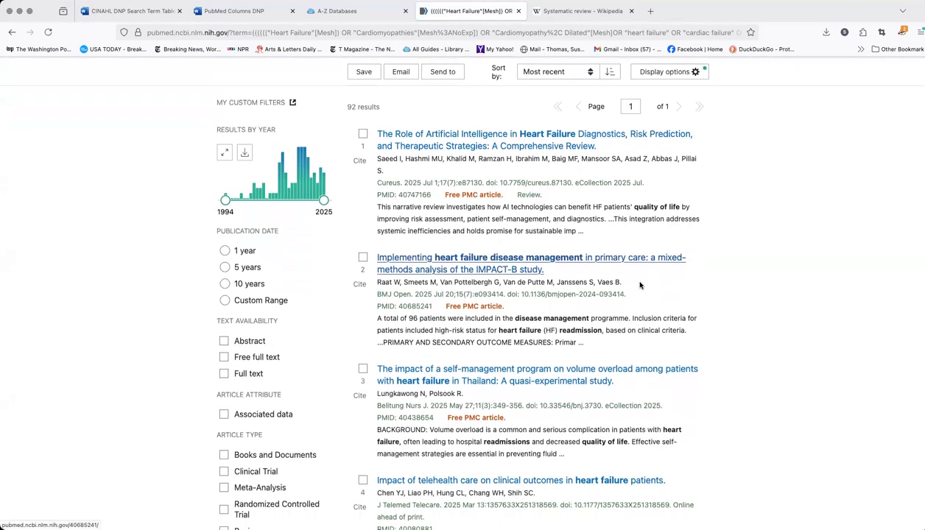
{"action": "scroll", "coordinate": [640, 285], "scroll_direction": "up", "scroll_amount": 2}
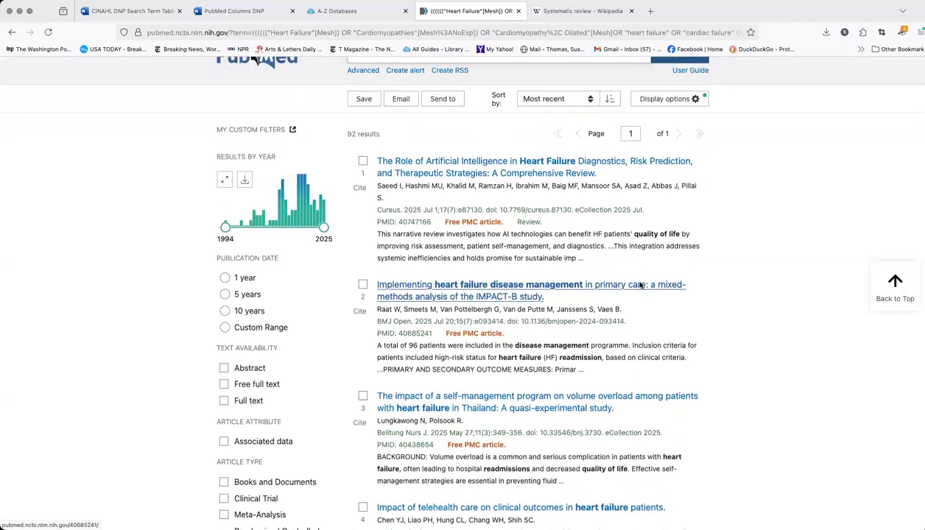
Switch to the CINAHL DNP Search Term Table in Word and examine its concept columns, including Patient Centered and Knowledge or Quality of Life
{"action": "left_click", "coordinate": [130, 12]}
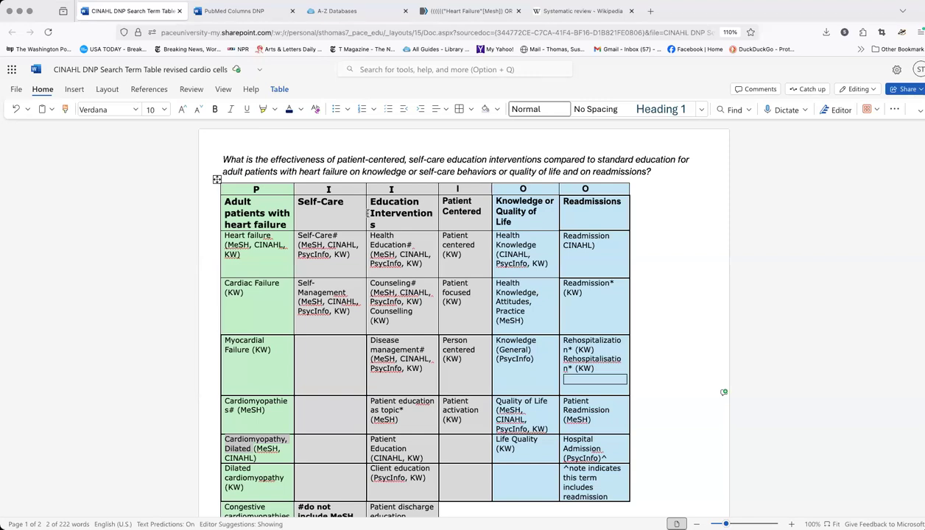
{"action": "scroll", "coordinate": [479, 206], "scroll_direction": "down", "scroll_amount": 2}
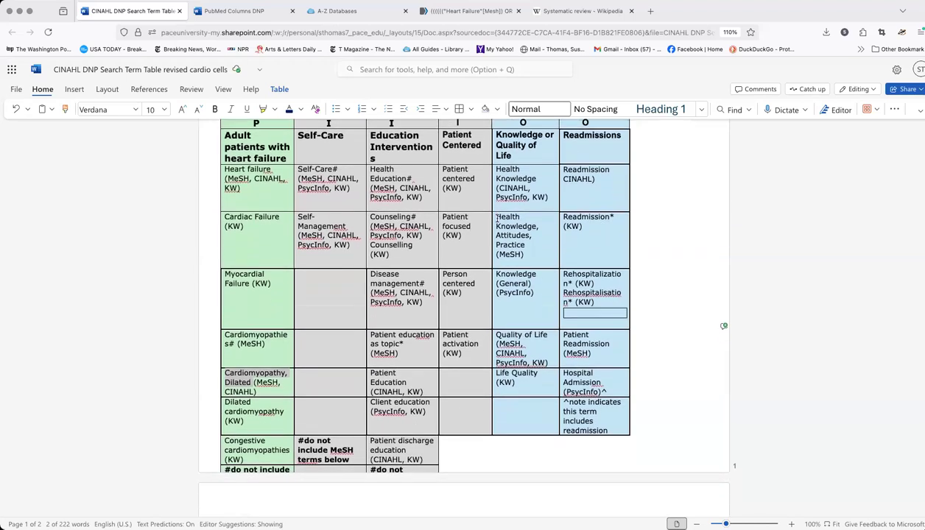
{"action": "scroll", "coordinate": [497, 218], "scroll_direction": "down", "scroll_amount": 2}
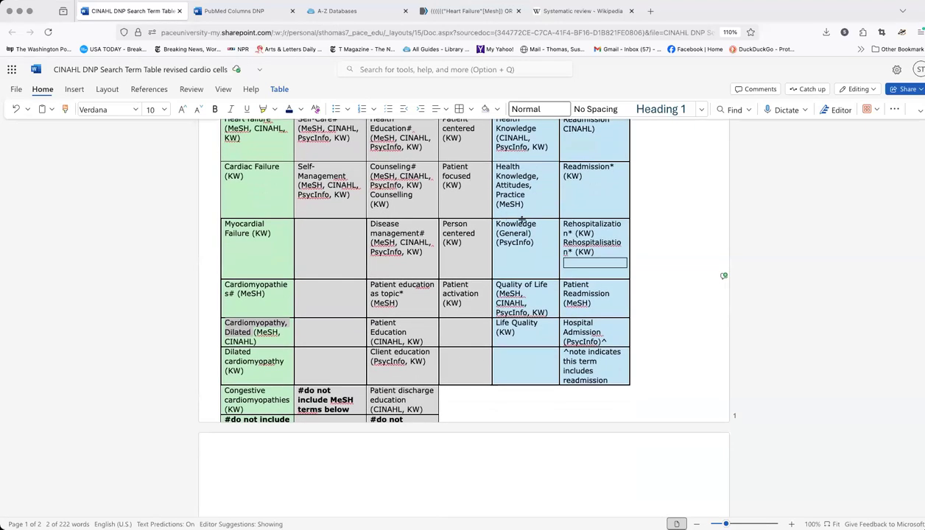
{"action": "scroll", "coordinate": [520, 219], "scroll_direction": "up", "scroll_amount": 2}
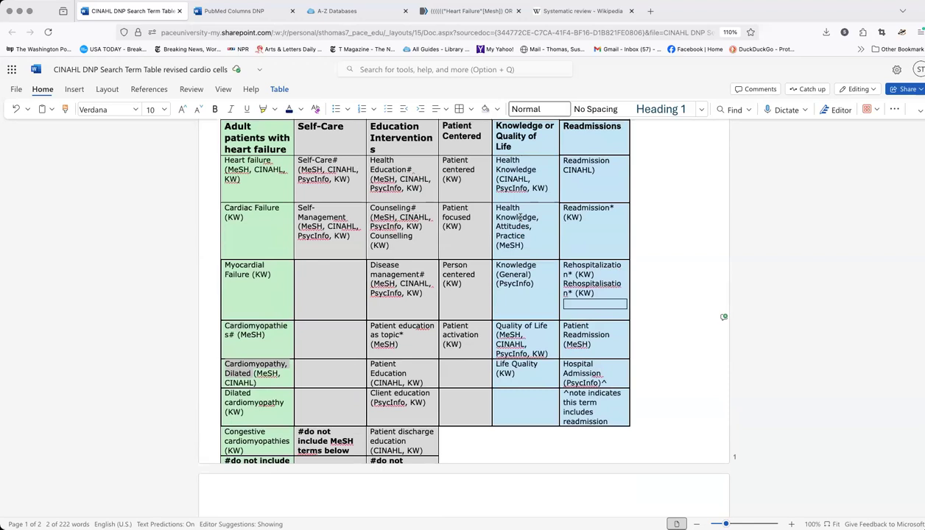
{"action": "scroll", "coordinate": [521, 218], "scroll_direction": "up", "scroll_amount": 1}
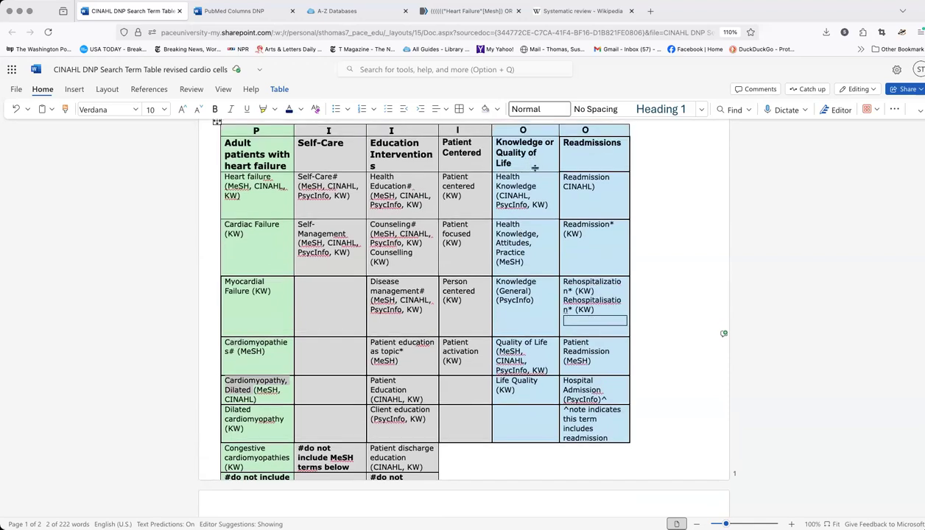
{"action": "scroll", "coordinate": [533, 193], "scroll_direction": "down", "scroll_amount": 3}
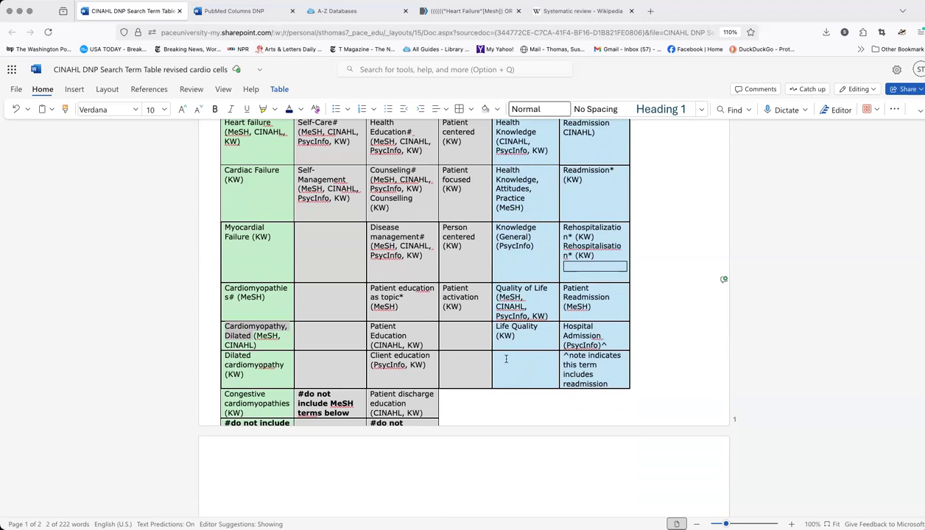
{"action": "scroll", "coordinate": [548, 255], "scroll_direction": "up", "scroll_amount": 1}
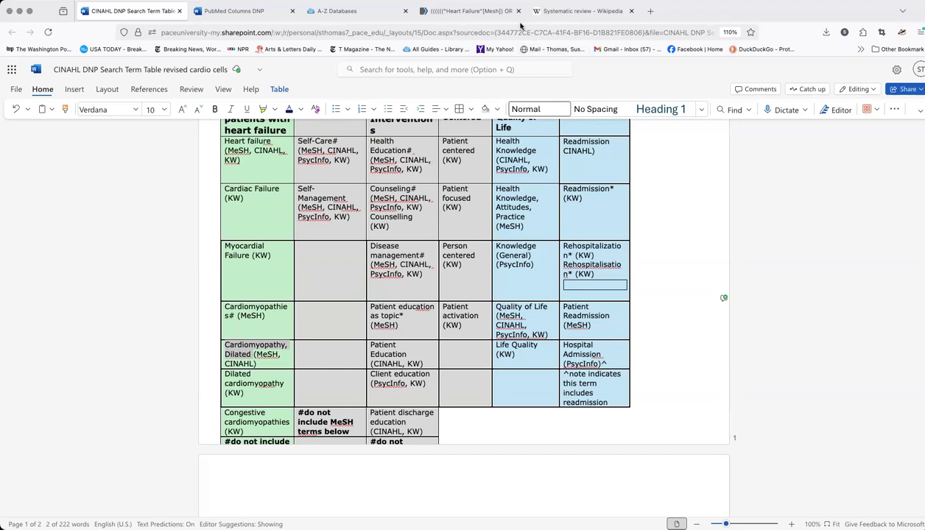
Switch back to the PubMed results of the combined search and start creating an alert for it
{"action": "mouse_move", "coordinate": [477, 15]}
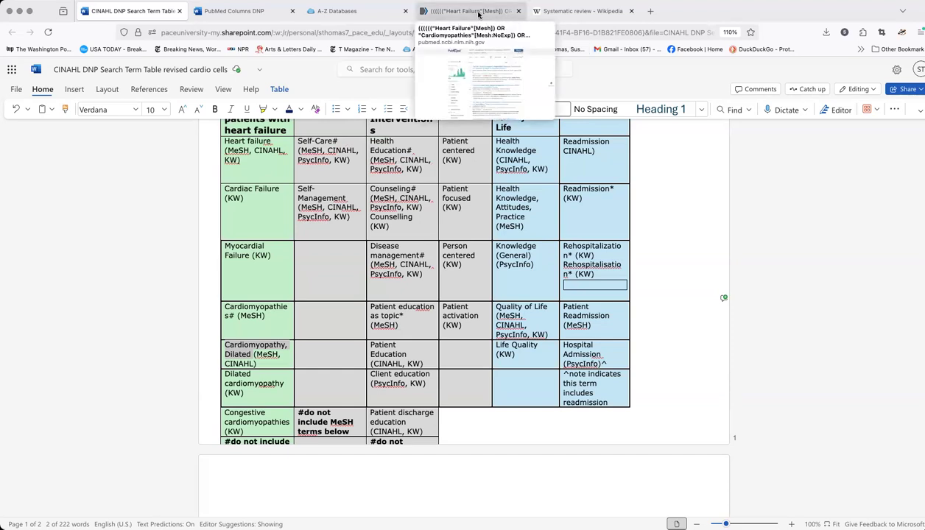
{"action": "left_click", "coordinate": [477, 15]}
{"action": "scroll", "coordinate": [456, 199], "scroll_direction": "up", "scroll_amount": 1}
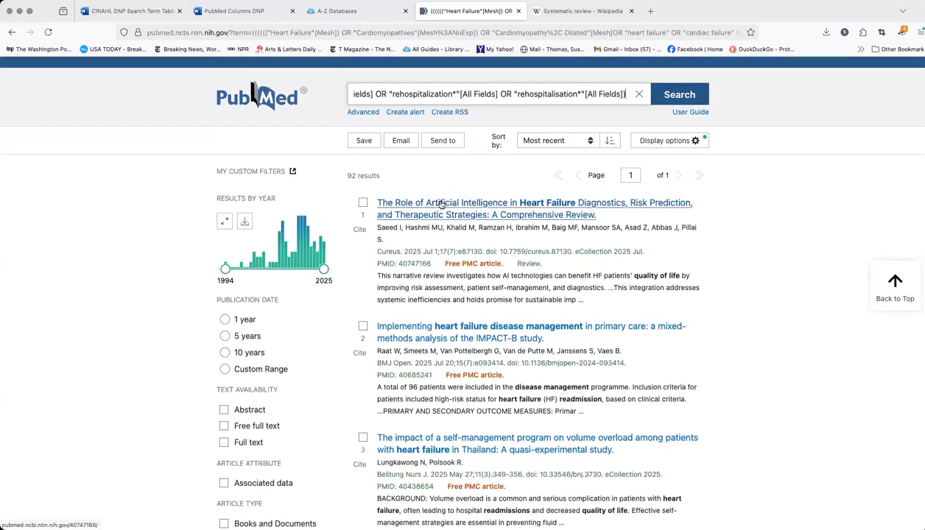
{"action": "scroll", "coordinate": [477, 204], "scroll_direction": "up", "scroll_amount": 1}
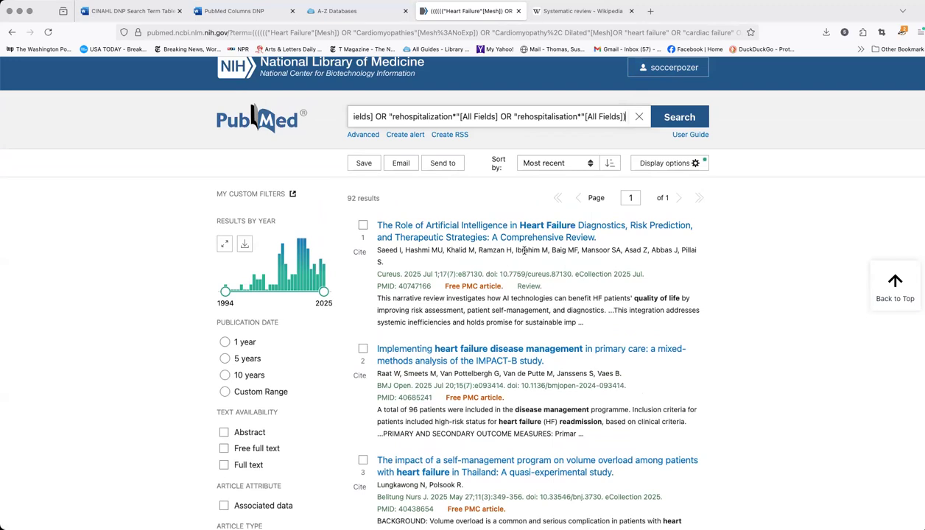
{"action": "scroll", "coordinate": [534, 248], "scroll_direction": "up", "scroll_amount": 1}
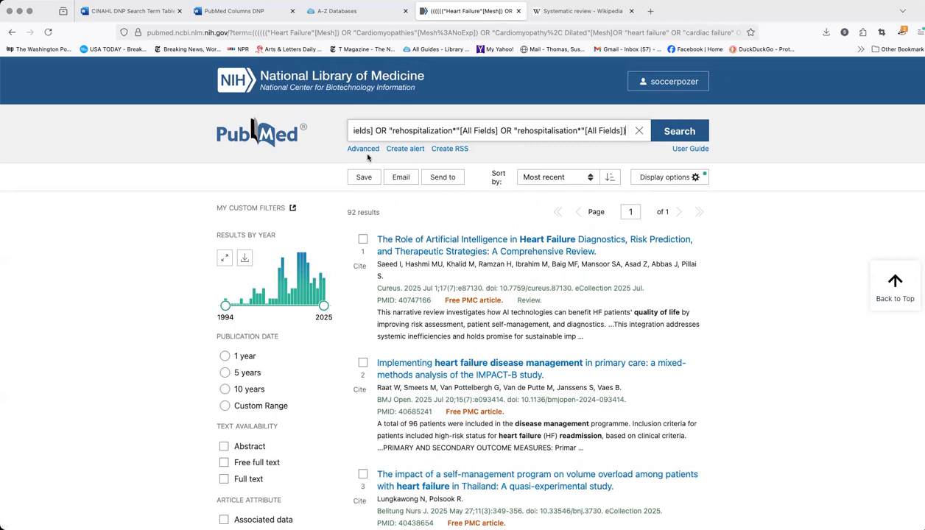
{"action": "left_click", "coordinate": [405, 150]}
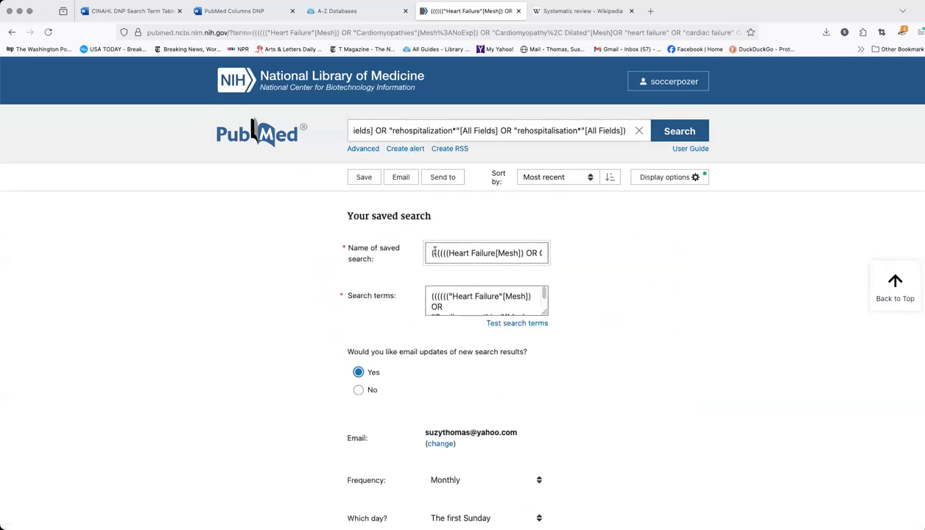
Replace the default name of the saved search with "search example of DNP 2025"
{"action": "left_click_drag", "start_coordinate": [433, 254], "coordinate": [555, 253]}
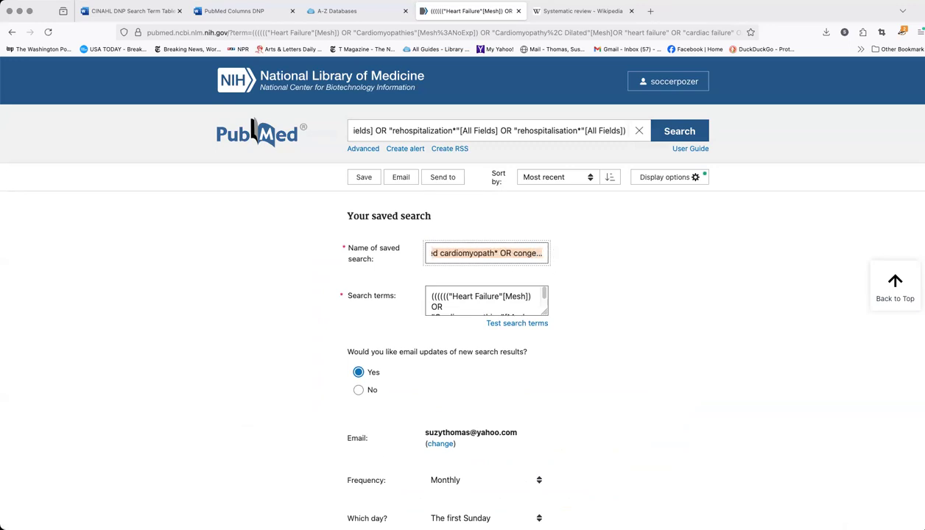
{"action": "key", "text": "BackSpace"}
{"action": "key", "text": "BackSpace"}
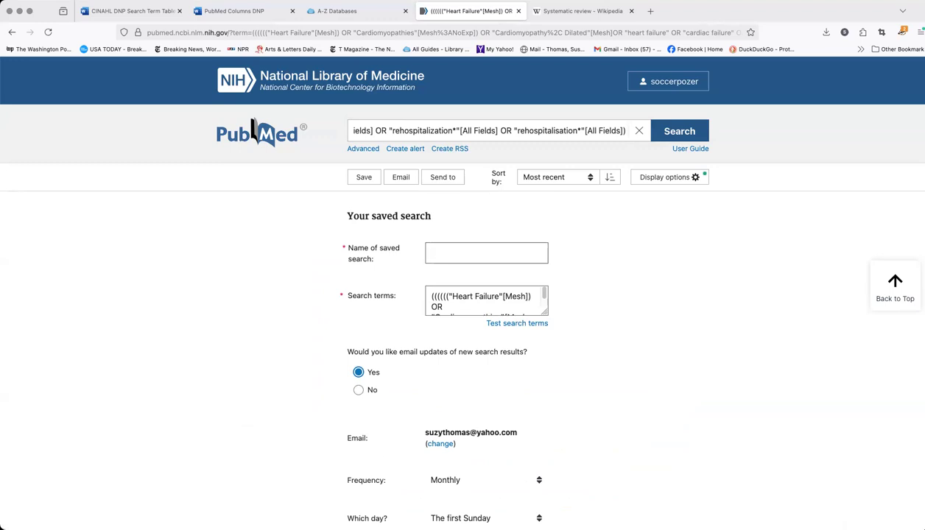
{"action": "type", "text": "s"}
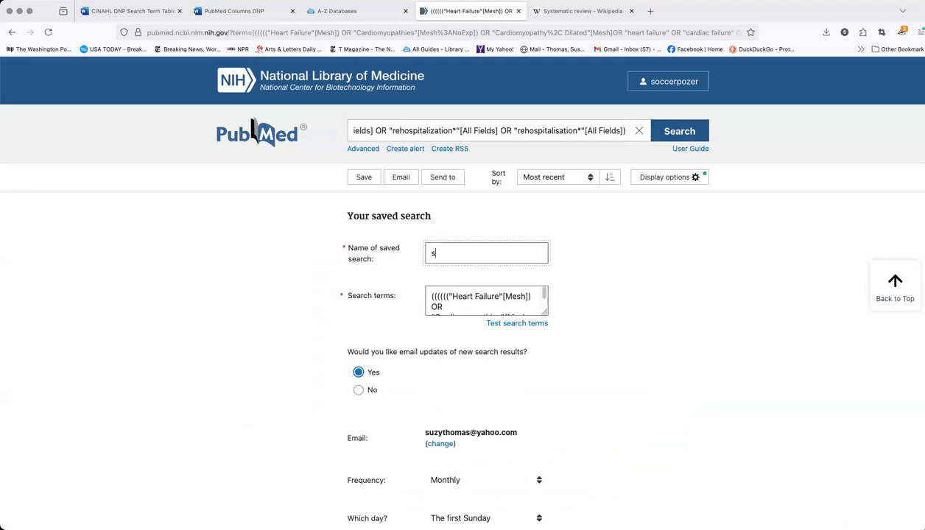
{"action": "type", "text": "earch example of DNP"}
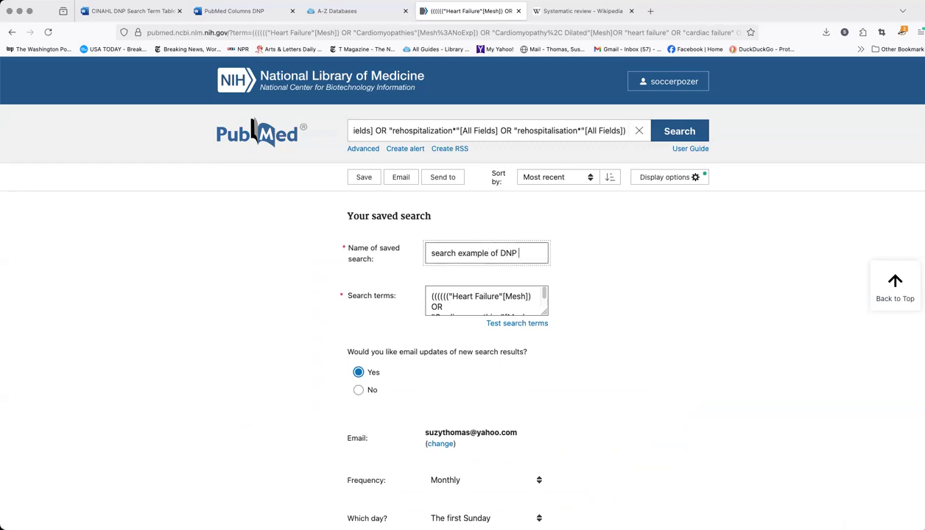
{"action": "type", "text": " sug 20"}
{"action": "key", "text": "BackSpace"}
{"action": "key", "text": "BackSpace"}
{"action": "key", "text": "BackSpace"}
{"action": "type", "text": "202"}
Review the alert's settings and save it with monthly email updates on the first Sunday, in Summary format with at most 5 items
{"action": "scroll", "coordinate": [519, 287], "scroll_direction": "down", "scroll_amount": 5}
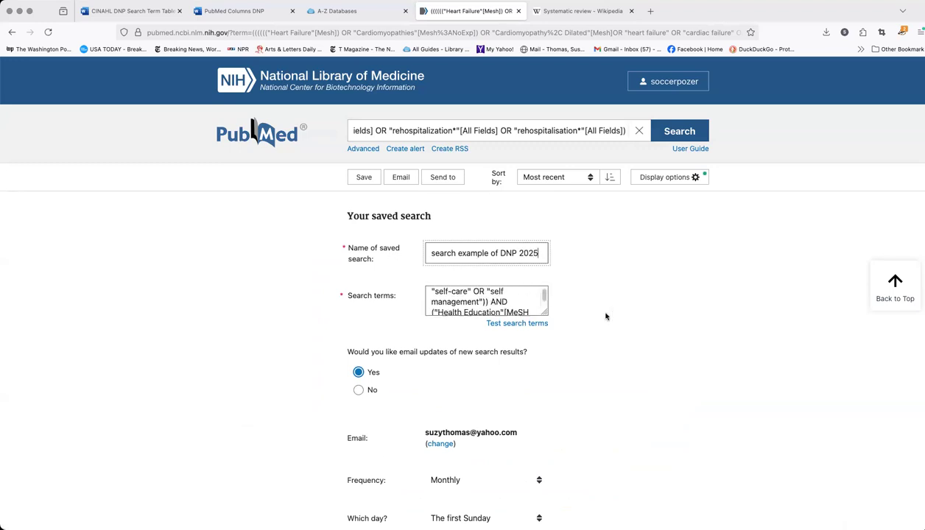
{"action": "scroll", "coordinate": [603, 320], "scroll_direction": "down", "scroll_amount": 5}
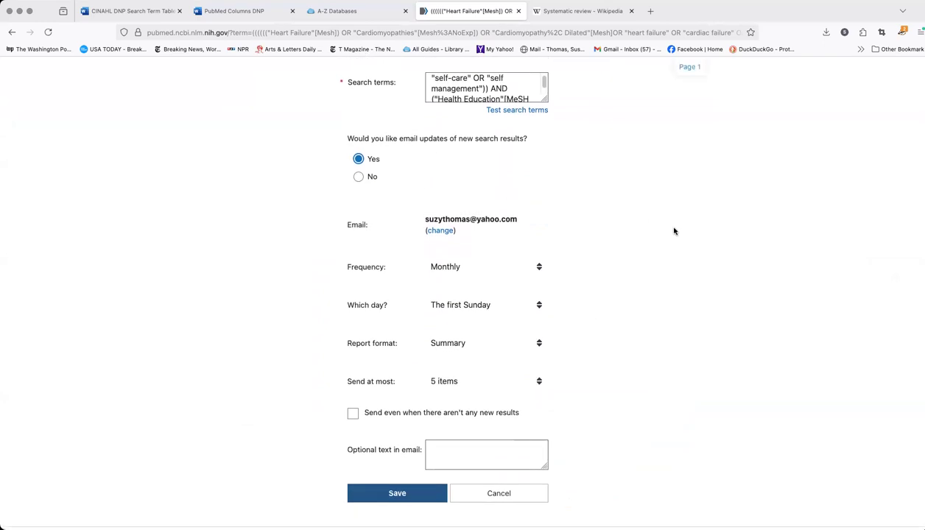
{"action": "scroll", "coordinate": [673, 231], "scroll_direction": "down", "scroll_amount": 1}
{"action": "scroll", "coordinate": [673, 232], "scroll_direction": "up", "scroll_amount": 5}
{"action": "scroll", "coordinate": [674, 232], "scroll_direction": "down", "scroll_amount": 10}
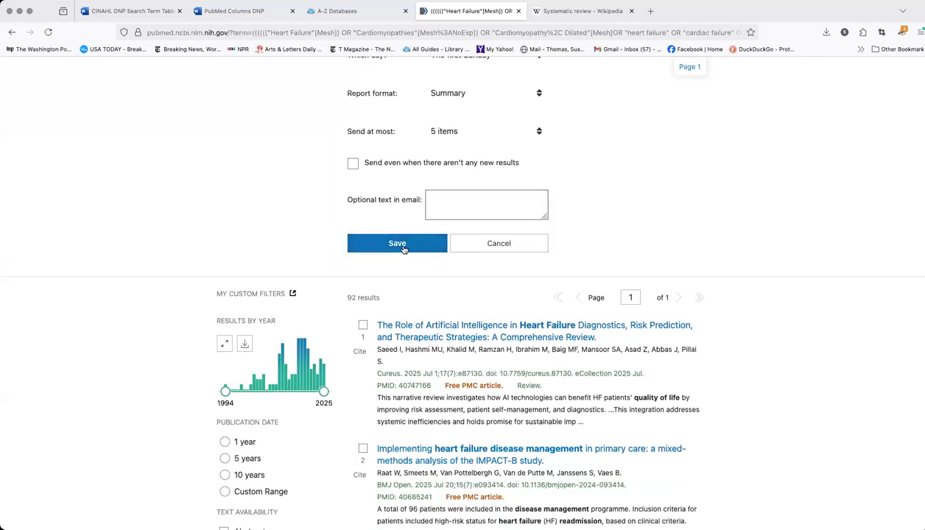
{"action": "left_click", "coordinate": [403, 243]}
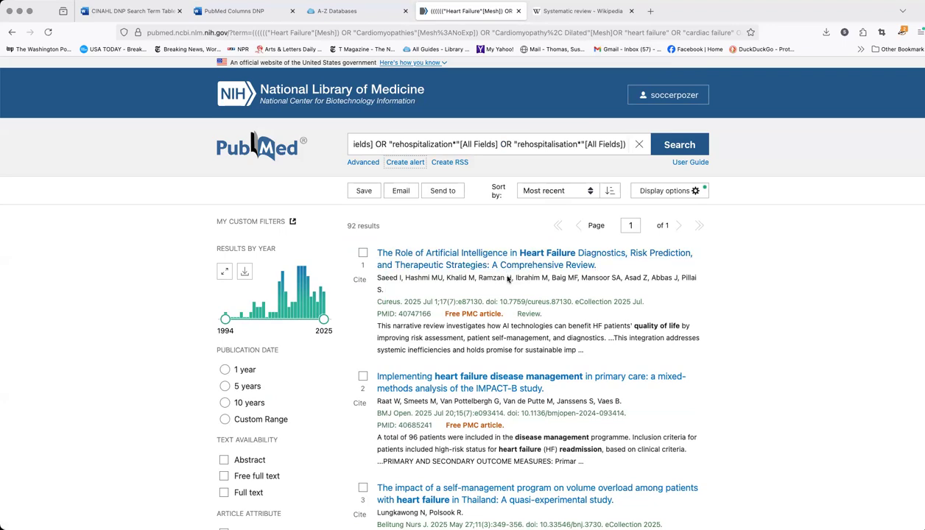
Try the reversed date order on the results, restore it, and sort the results by Best match
{"action": "left_click", "coordinate": [610, 193]}
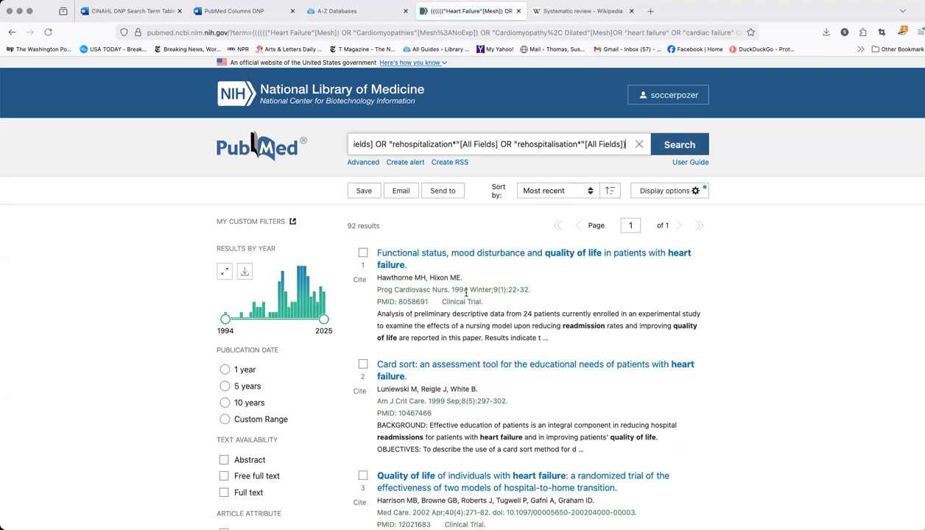
{"action": "left_click", "coordinate": [609, 193]}
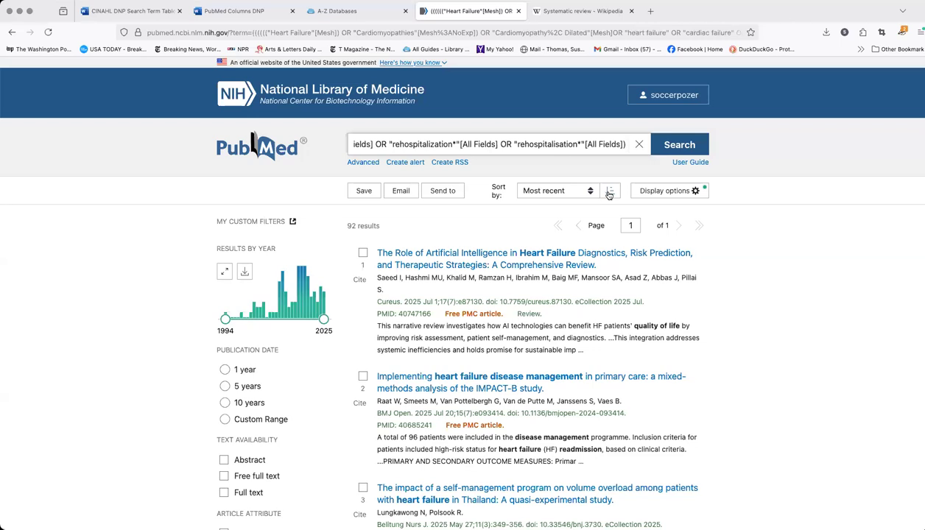
{"action": "left_click", "coordinate": [562, 190]}
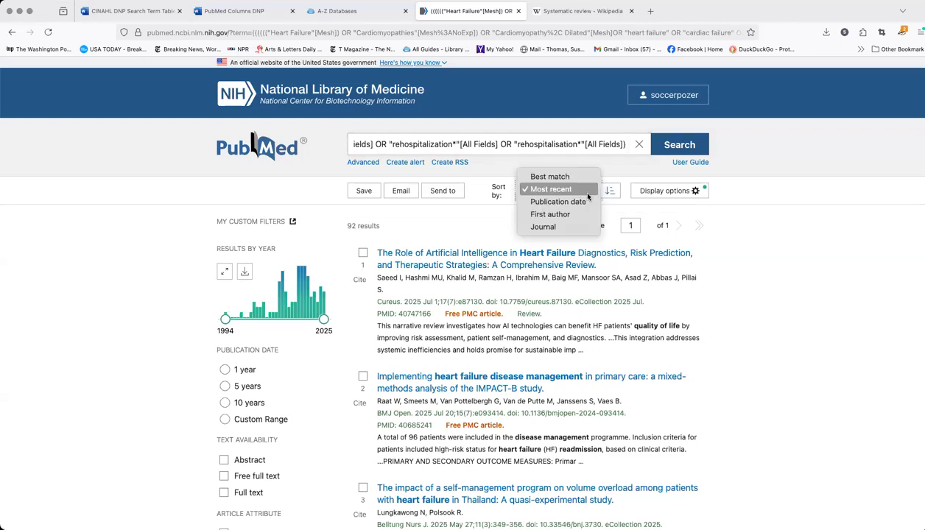
{"action": "left_click", "coordinate": [568, 178]}
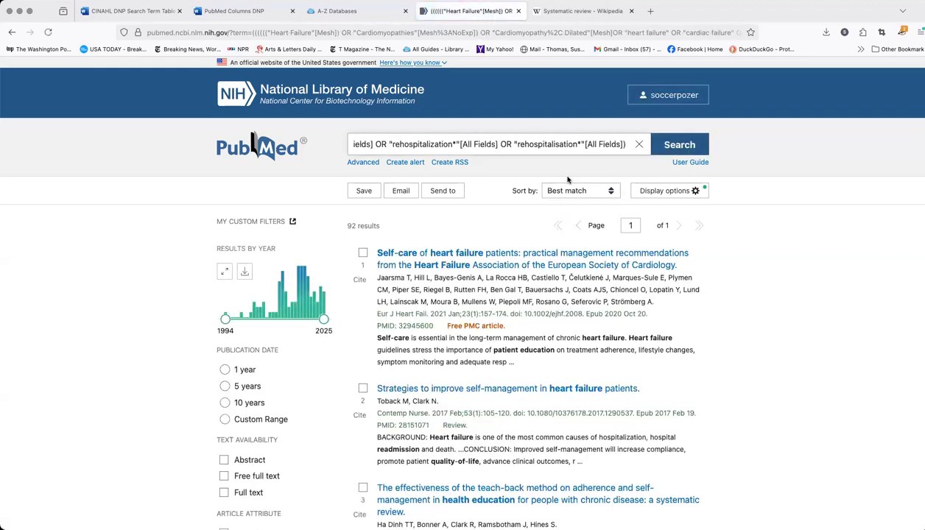
Set the results display format to Abstract and check the per-page display option
{"action": "left_click", "coordinate": [667, 193]}
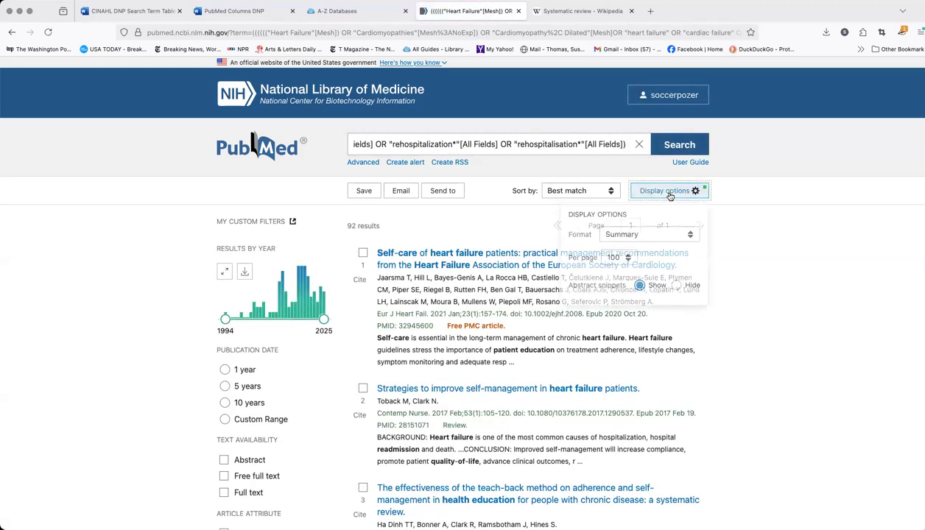
{"action": "left_click", "coordinate": [689, 238]}
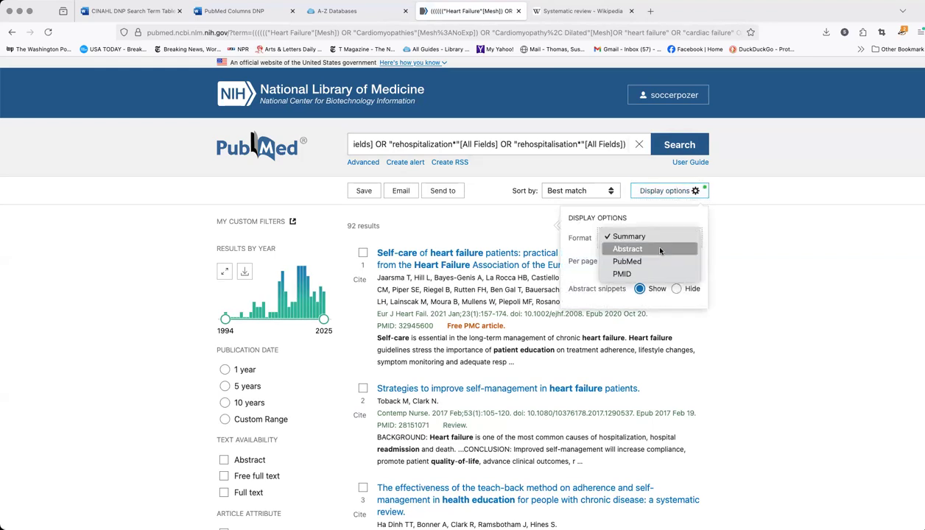
{"action": "left_click", "coordinate": [660, 251]}
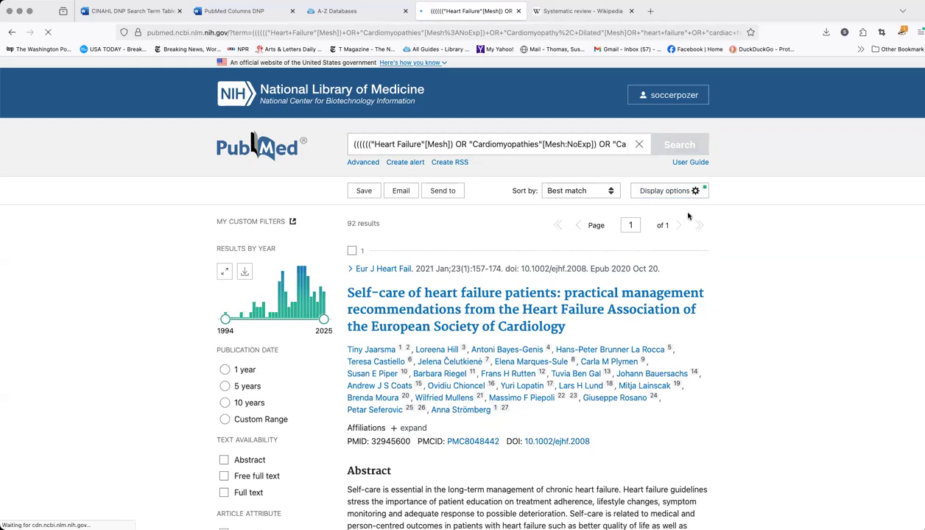
{"action": "left_click", "coordinate": [665, 192]}
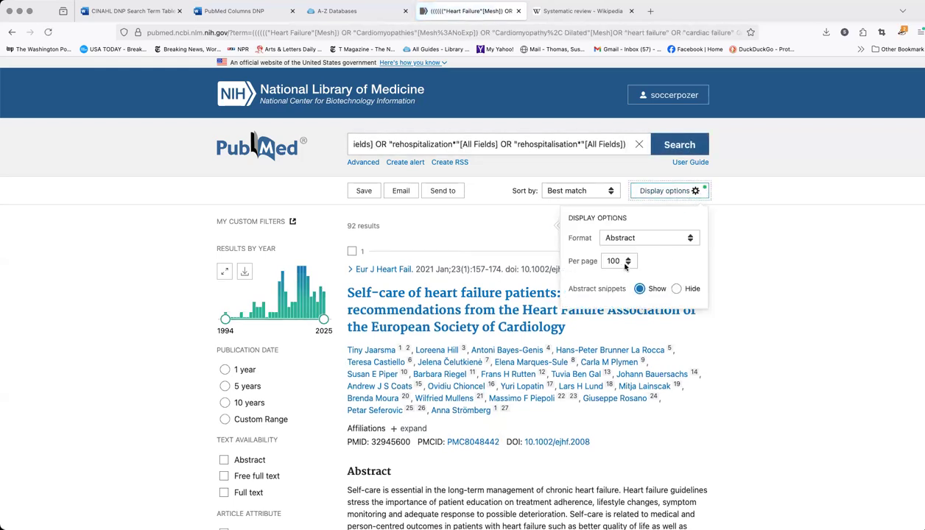
{"action": "left_click", "coordinate": [766, 286]}
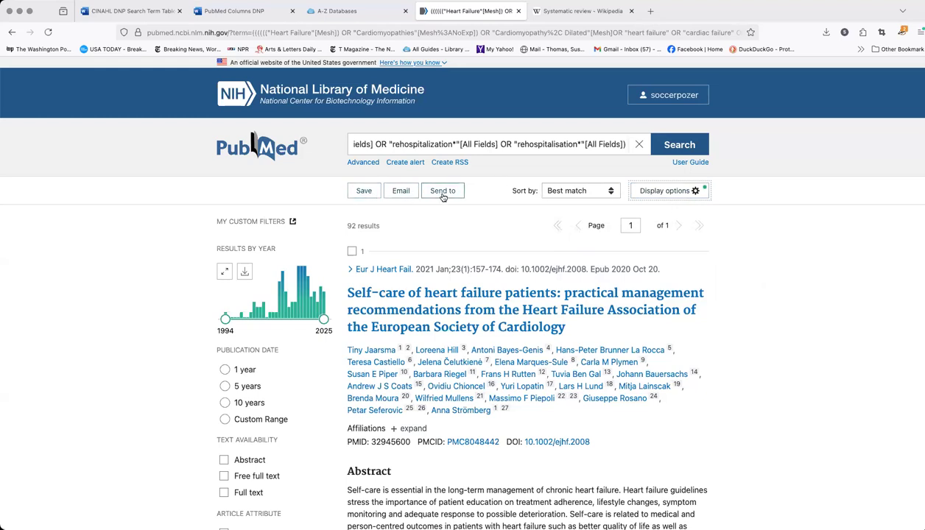
Examine the options for emailing the citations and leave the form without sending
{"action": "left_click", "coordinate": [398, 193]}
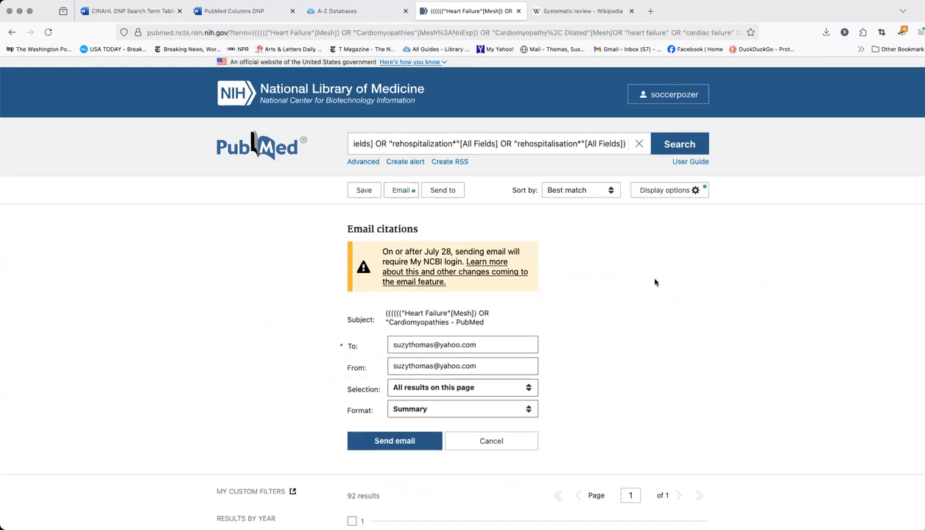
{"action": "scroll", "coordinate": [654, 282], "scroll_direction": "down", "scroll_amount": 1}
{"action": "scroll", "coordinate": [655, 280], "scroll_direction": "down", "scroll_amount": 3}
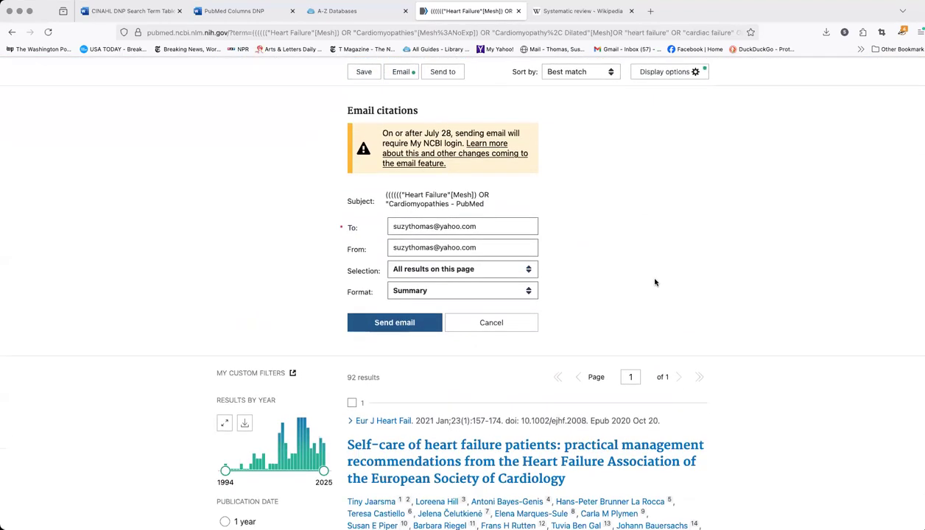
{"action": "left_click", "coordinate": [503, 323]}
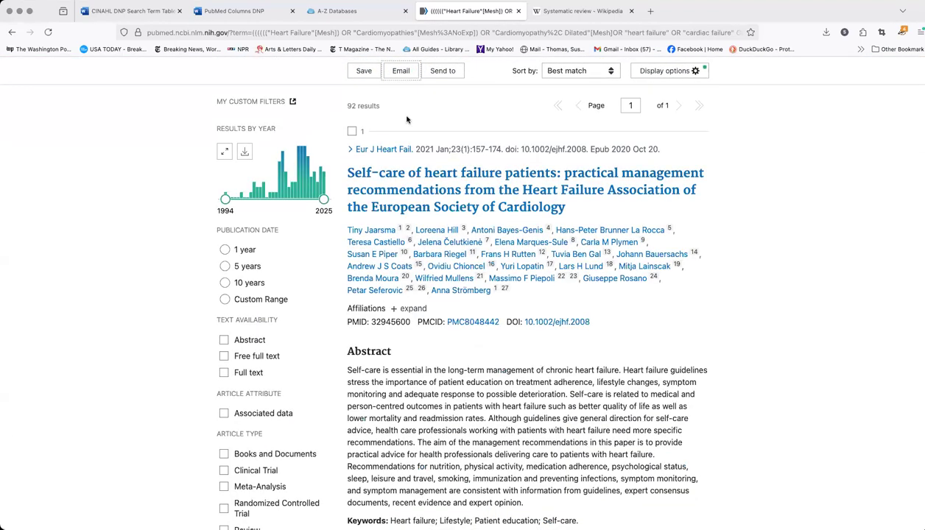
Examine the file formats offered for saving the citations and leave the form without creating a file
{"action": "scroll", "coordinate": [406, 119], "scroll_direction": "up", "scroll_amount": 2}
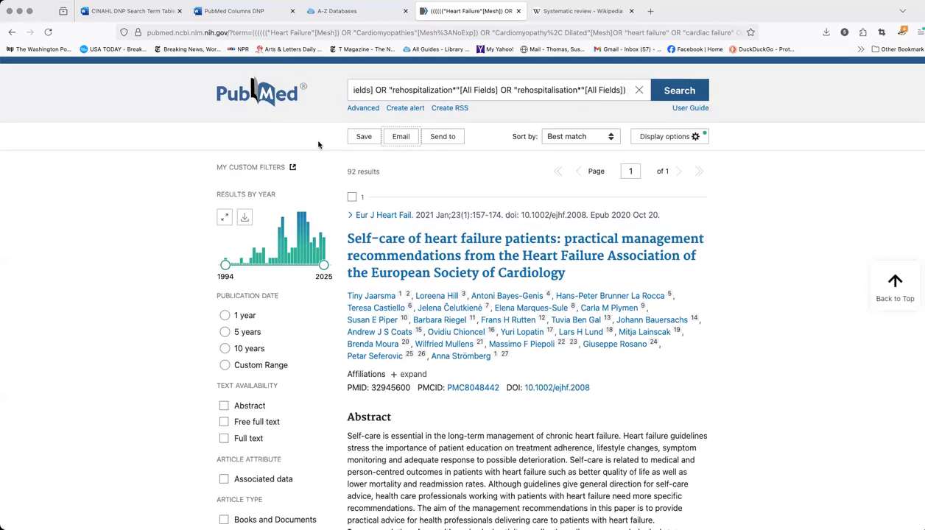
{"action": "left_click", "coordinate": [364, 137]}
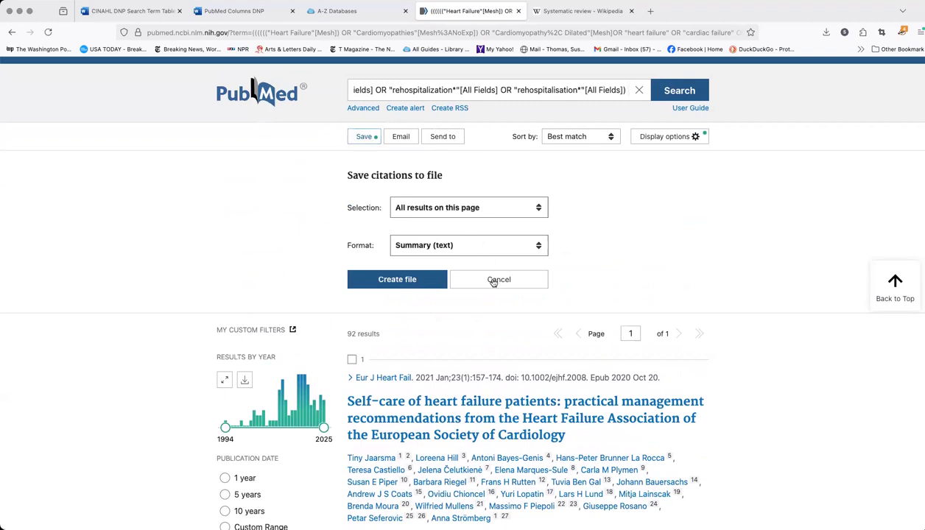
{"action": "left_click", "coordinate": [499, 249]}
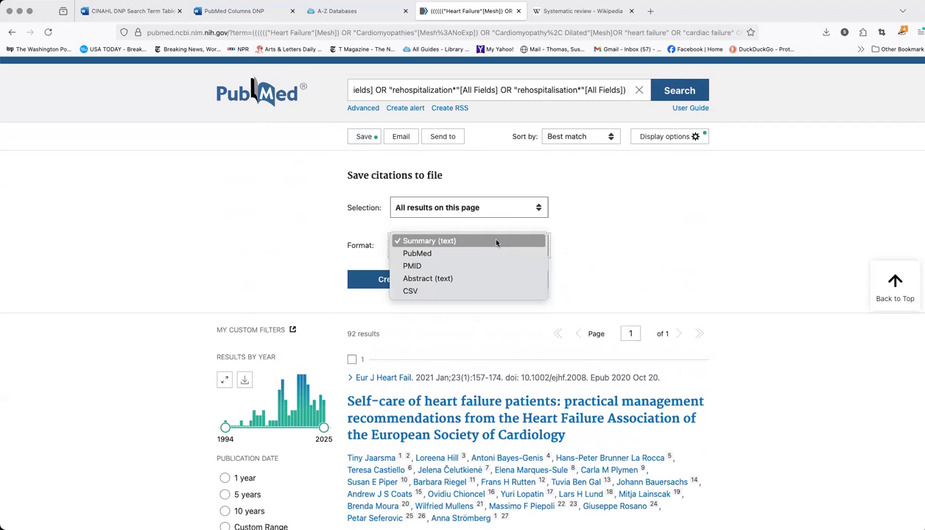
{"action": "left_click", "coordinate": [583, 241]}
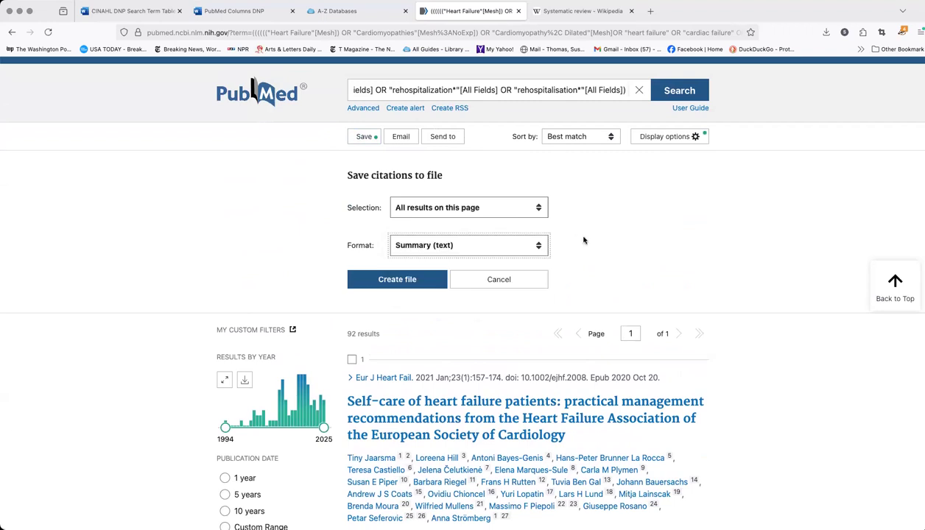
{"action": "scroll", "coordinate": [429, 151], "scroll_direction": "up", "scroll_amount": 1}
{"action": "left_click", "coordinate": [491, 316]}
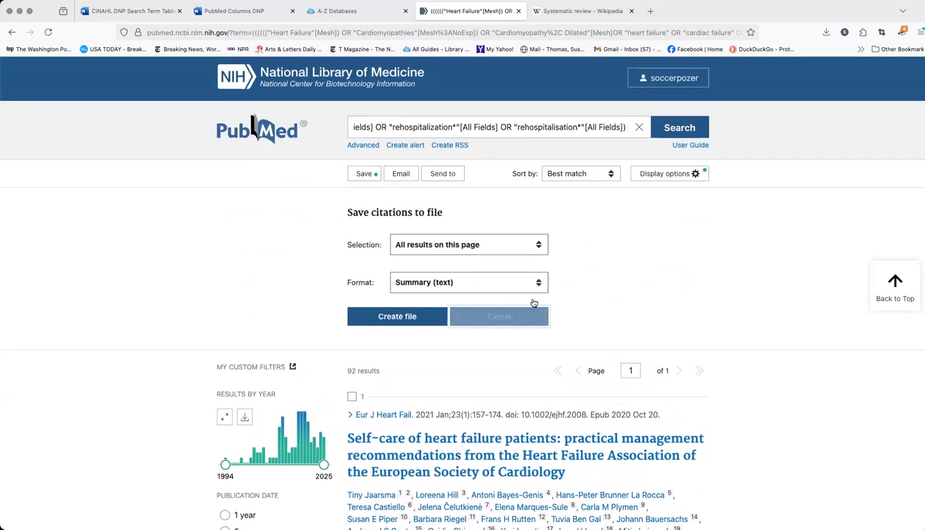
Open the advanced search history and review the combined search #9 alongside the separate column searches
{"action": "scroll", "coordinate": [728, 280], "scroll_direction": "up", "scroll_amount": 1}
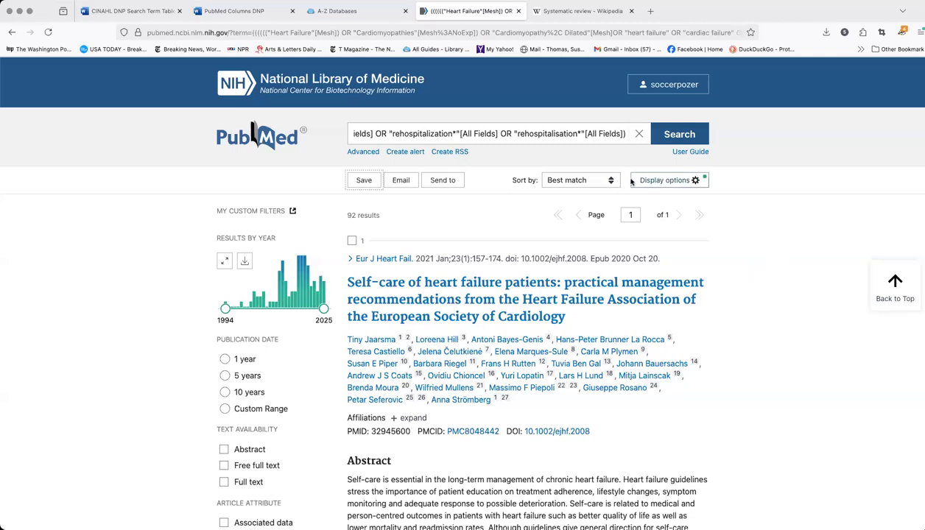
{"action": "scroll", "coordinate": [384, 191], "scroll_direction": "up", "scroll_amount": 1}
{"action": "scroll", "coordinate": [383, 192], "scroll_direction": "up", "scroll_amount": 1}
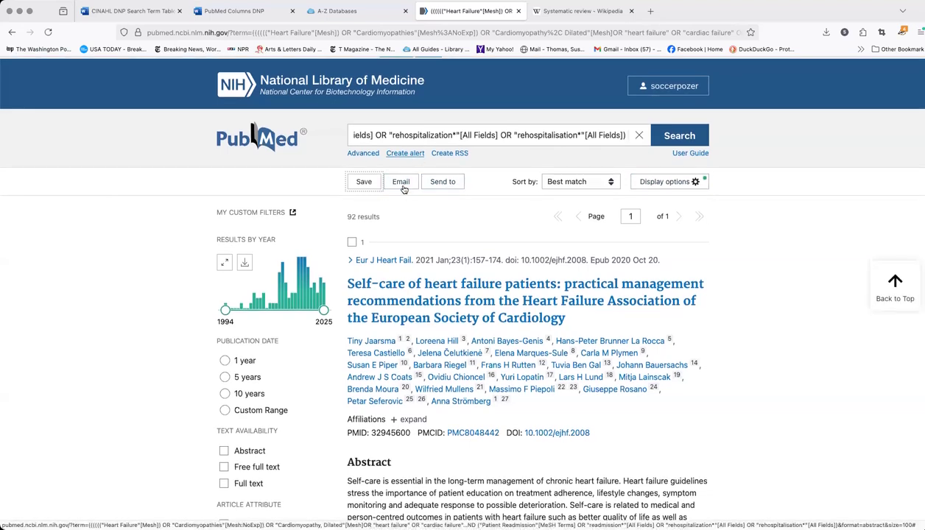
{"action": "left_click", "coordinate": [368, 157]}
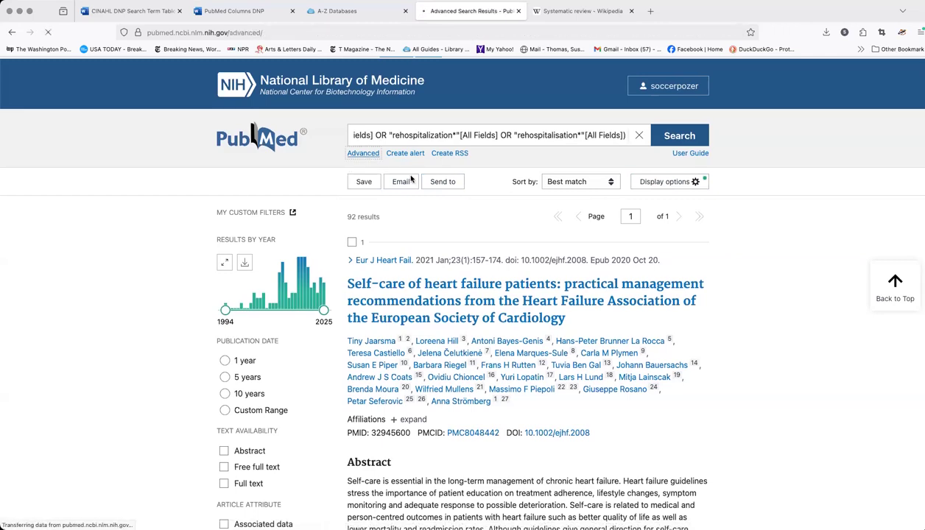
{"action": "scroll", "coordinate": [537, 252], "scroll_direction": "down", "scroll_amount": 3}
{"action": "scroll", "coordinate": [538, 252], "scroll_direction": "down", "scroll_amount": 5}
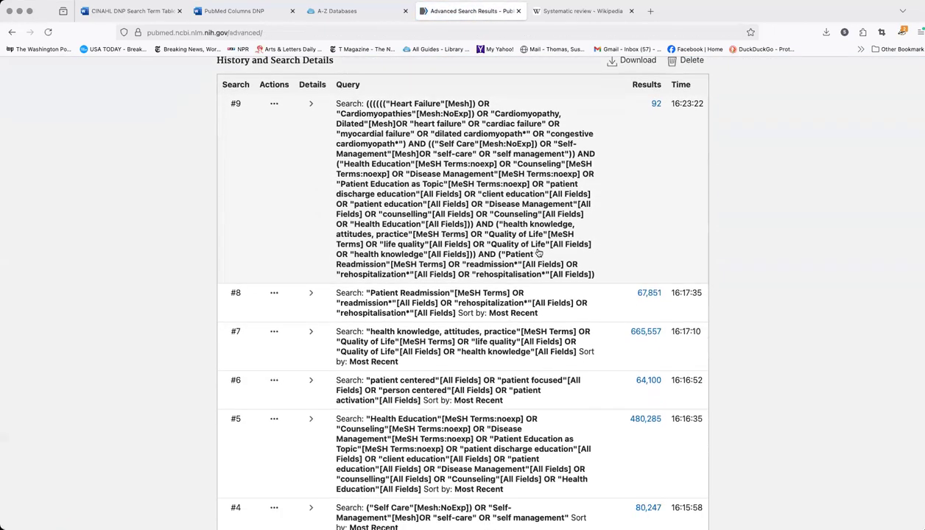
{"action": "scroll", "coordinate": [398, 132], "scroll_direction": "up", "scroll_amount": 2}
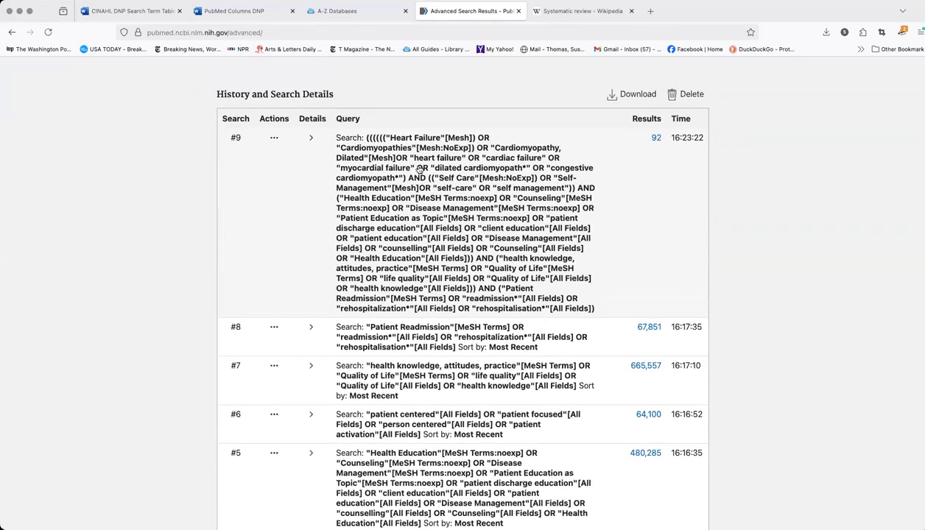
Expand the details of search #9 in the history and copy its full translated query string
{"action": "left_click", "coordinate": [313, 140]}
{"action": "scroll", "coordinate": [514, 238], "scroll_direction": "down", "scroll_amount": 4}
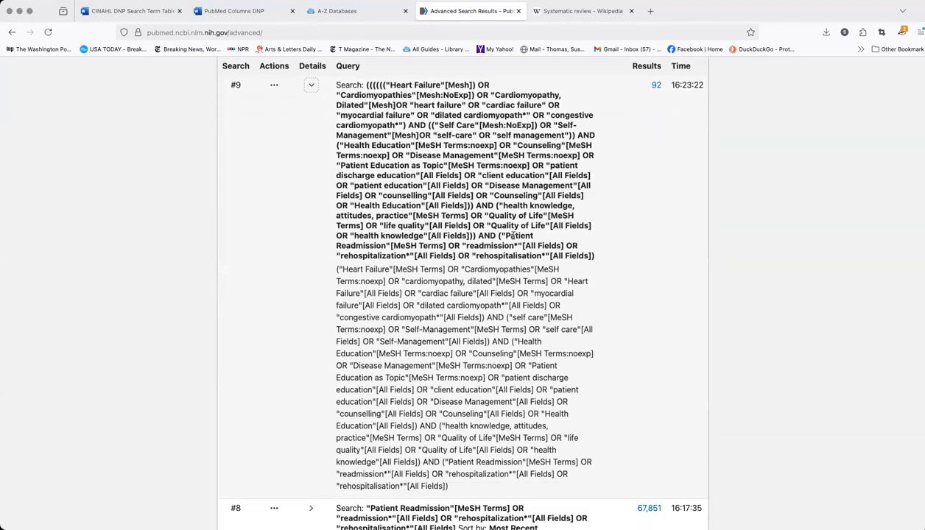
{"action": "scroll", "coordinate": [514, 238], "scroll_direction": "down", "scroll_amount": 1}
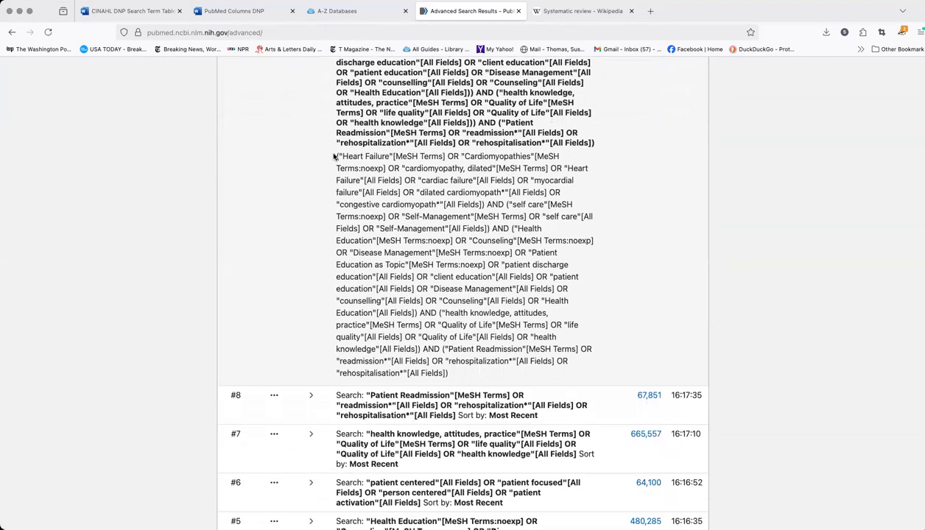
{"action": "left_click_drag", "start_coordinate": [338, 161], "coordinate": [467, 376]}
{"action": "right_click", "coordinate": [474, 211]}
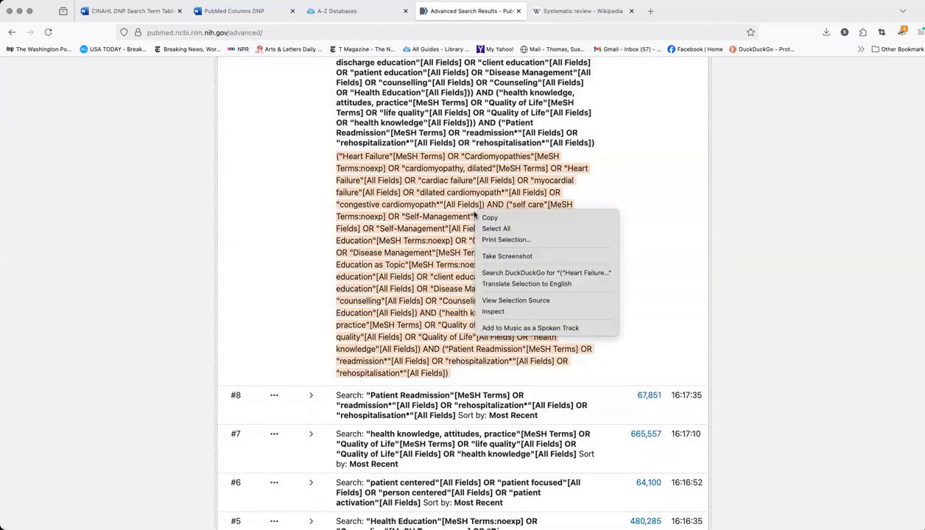
{"action": "left_click", "coordinate": [486, 214]}
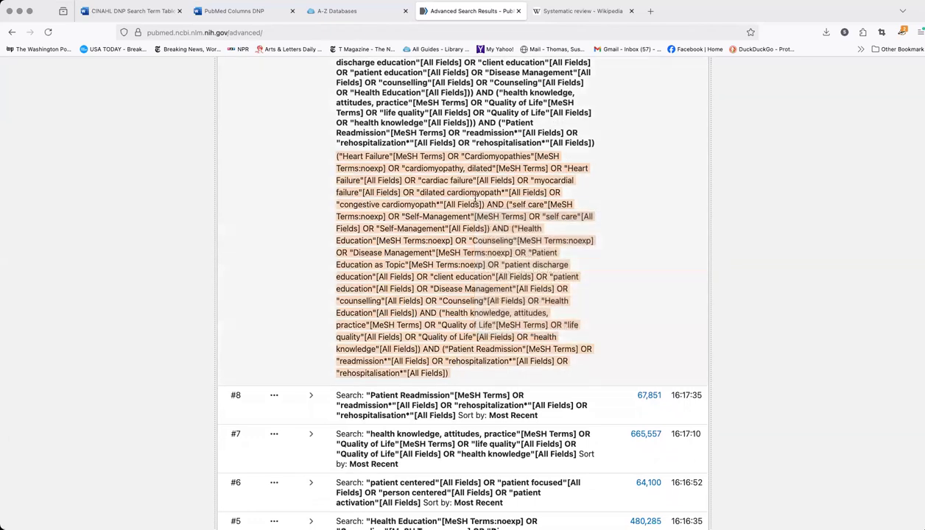
Compare the original query of search #9 with its expanded translation in the search history
{"action": "scroll", "coordinate": [475, 197], "scroll_direction": "up", "scroll_amount": 1}
{"action": "scroll", "coordinate": [453, 244], "scroll_direction": "up", "scroll_amount": 1}
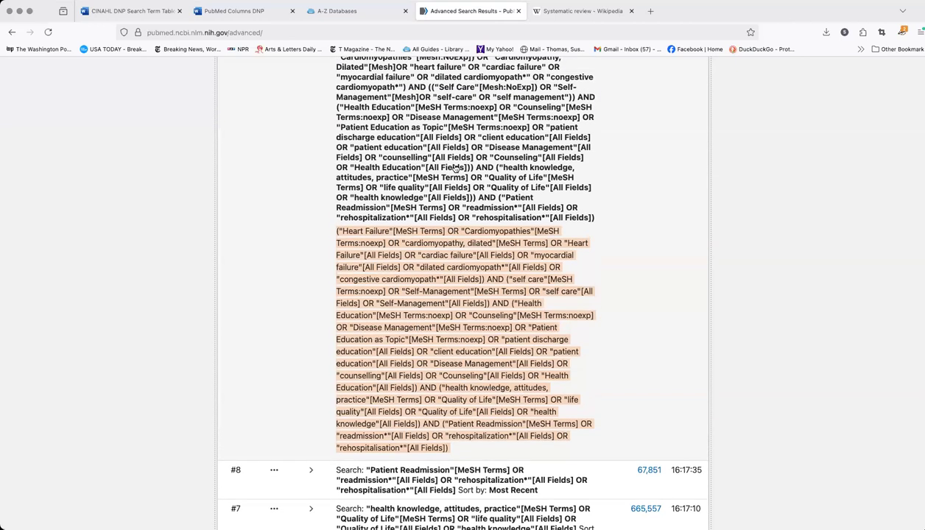
{"action": "scroll", "coordinate": [486, 229], "scroll_direction": "down", "scroll_amount": 1}
{"action": "scroll", "coordinate": [496, 232], "scroll_direction": "down", "scroll_amount": 1}
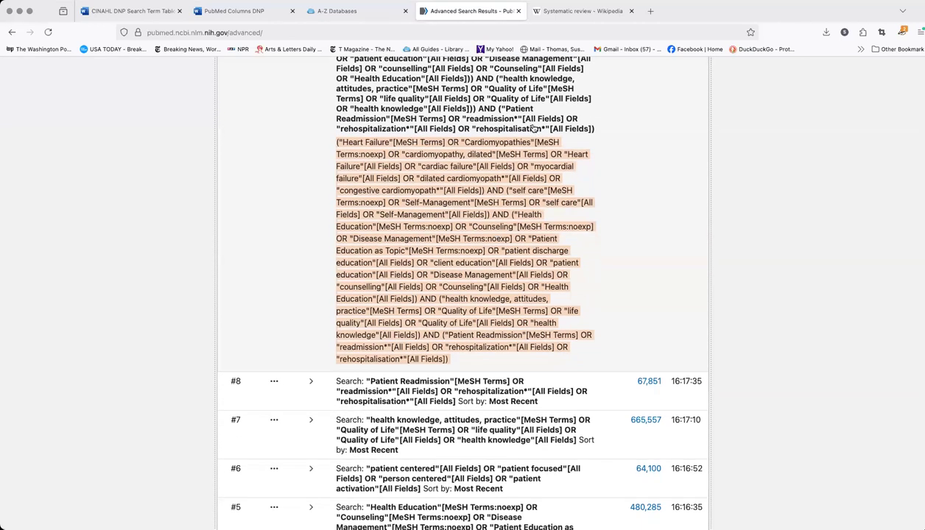
{"action": "scroll", "coordinate": [519, 137], "scroll_direction": "up", "scroll_amount": 3}
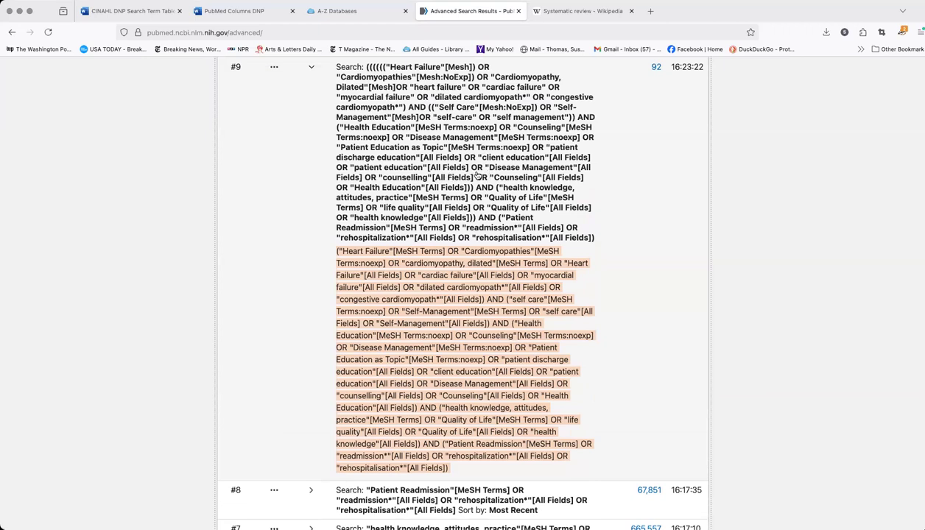
{"action": "scroll", "coordinate": [476, 176], "scroll_direction": "down", "scroll_amount": 2}
{"action": "scroll", "coordinate": [418, 203], "scroll_direction": "down", "scroll_amount": 2}
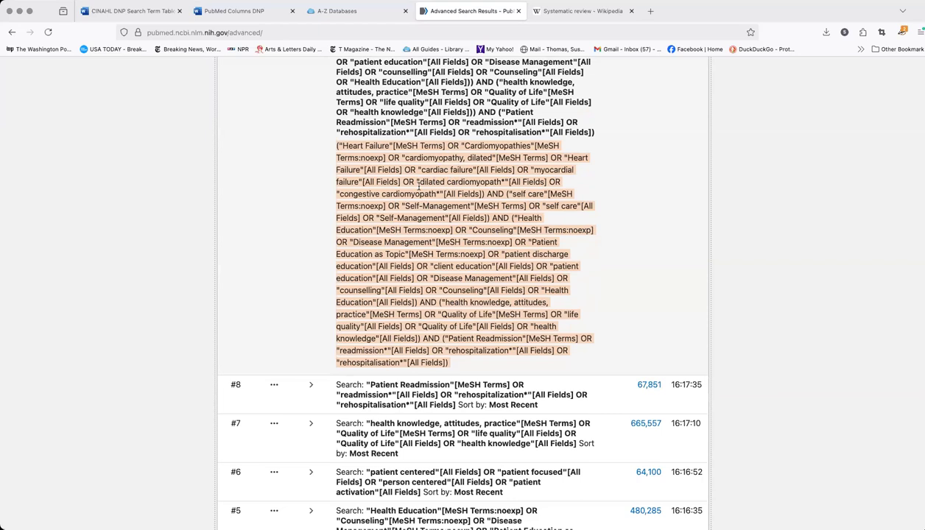
{"action": "scroll", "coordinate": [419, 188], "scroll_direction": "up", "scroll_amount": 2}
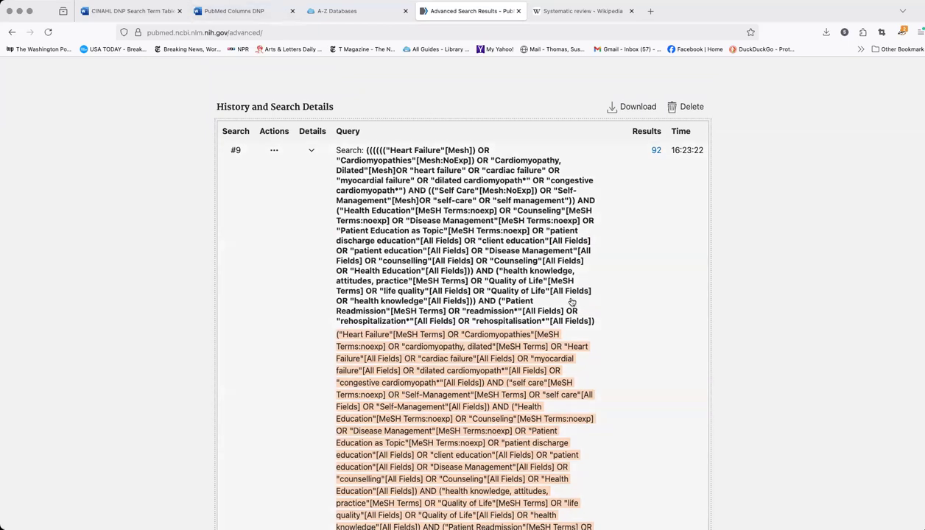
Open PubMed from the library's A-Z Databases list and run the copied search #9 query
{"action": "left_click", "coordinate": [332, 15]}
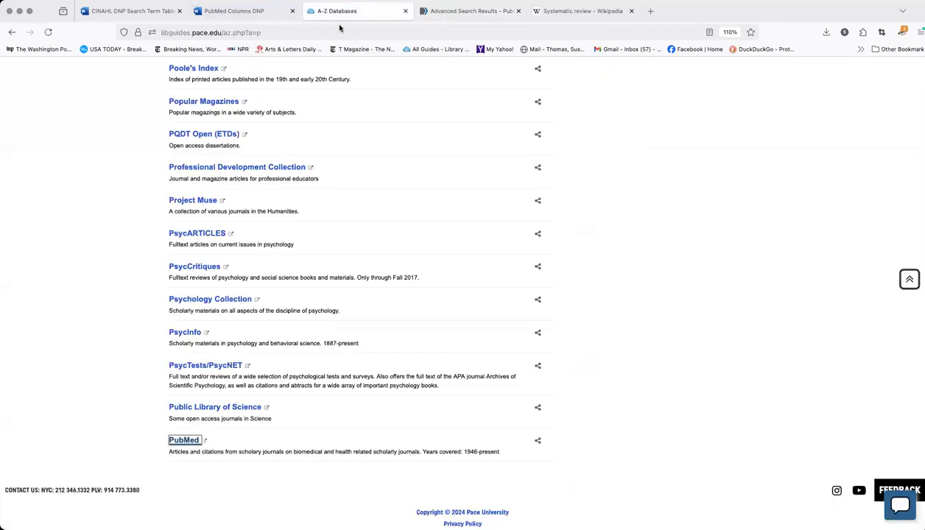
{"action": "left_click", "coordinate": [185, 440]}
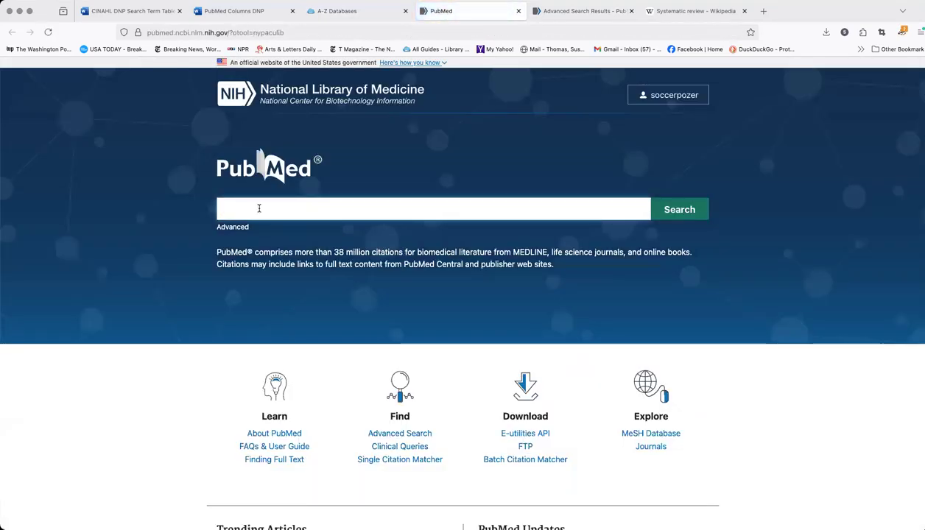
{"action": "left_click", "coordinate": [258, 209]}
{"action": "key", "text": "super+v"}
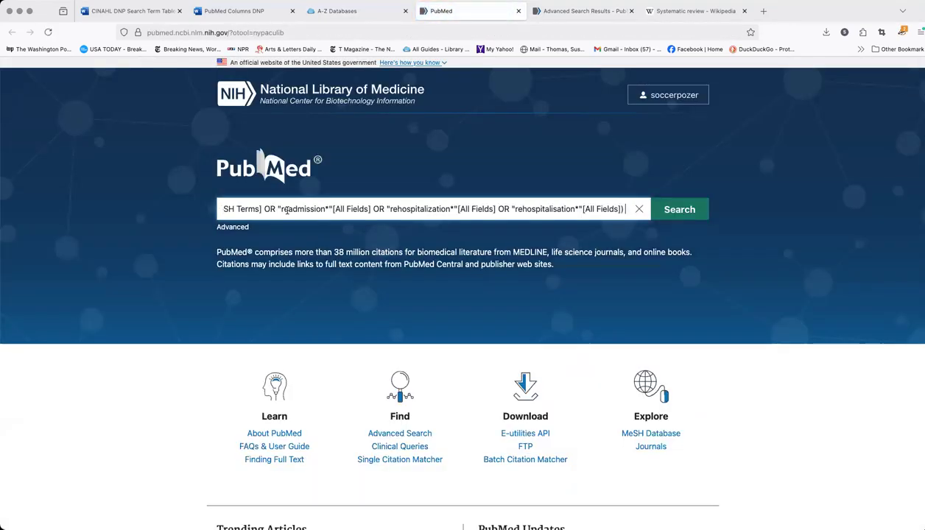
{"action": "left_click", "coordinate": [675, 212]}
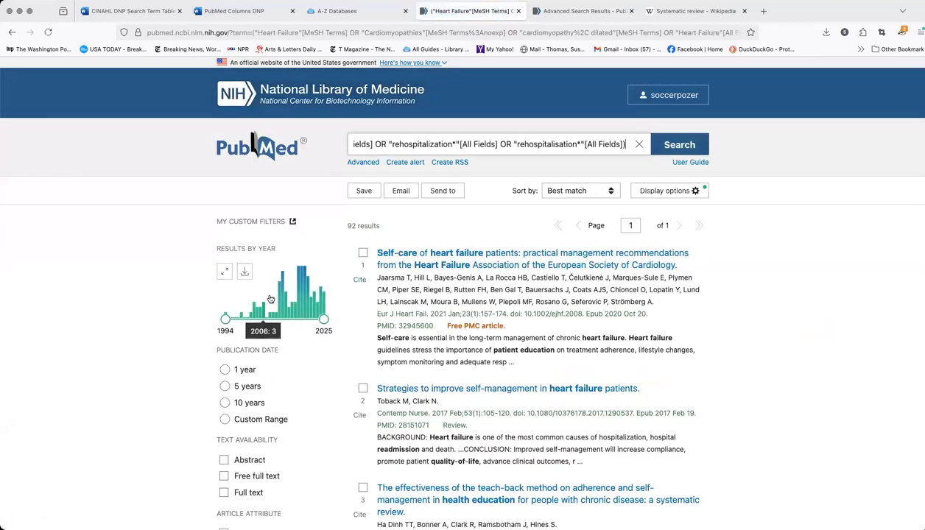
Limit the search results to publications from the last 1 year
{"action": "scroll", "coordinate": [270, 299], "scroll_direction": "down", "scroll_amount": 3}
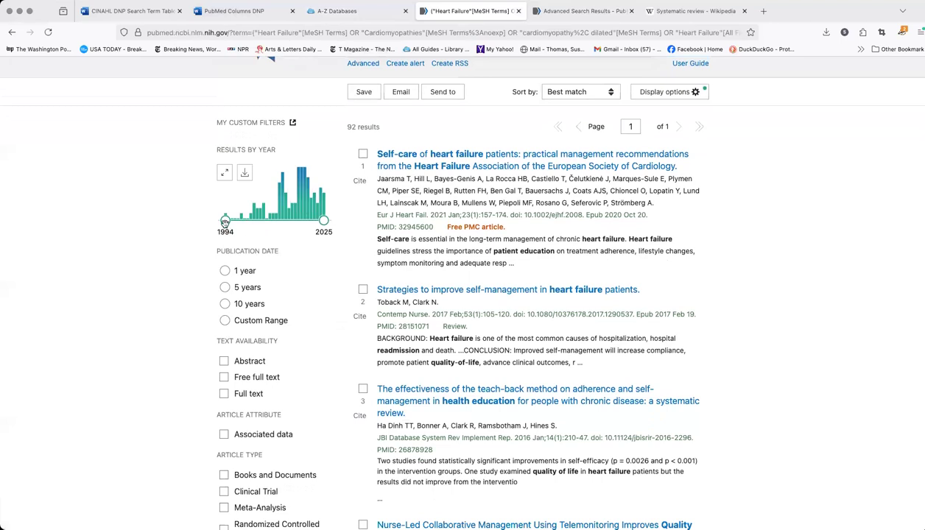
{"action": "scroll", "coordinate": [288, 249], "scroll_direction": "down", "scroll_amount": 1}
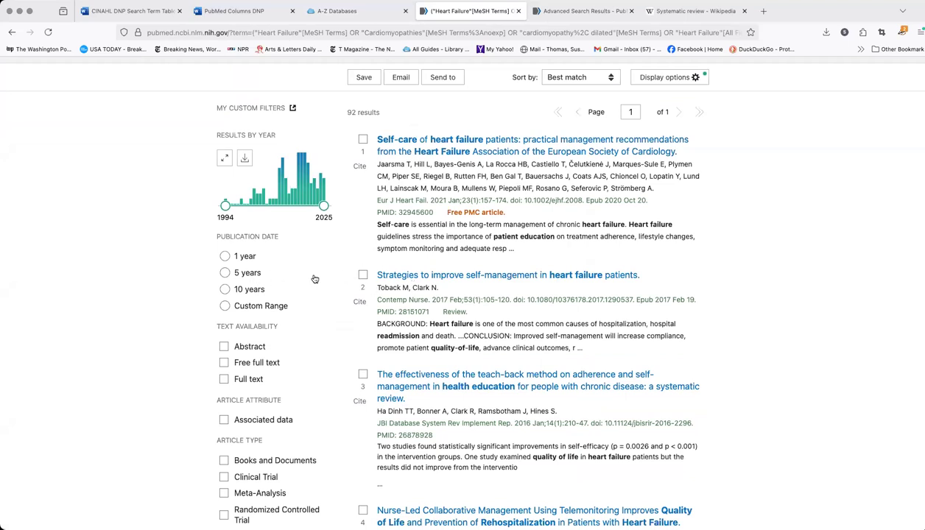
{"action": "left_click", "coordinate": [225, 257]}
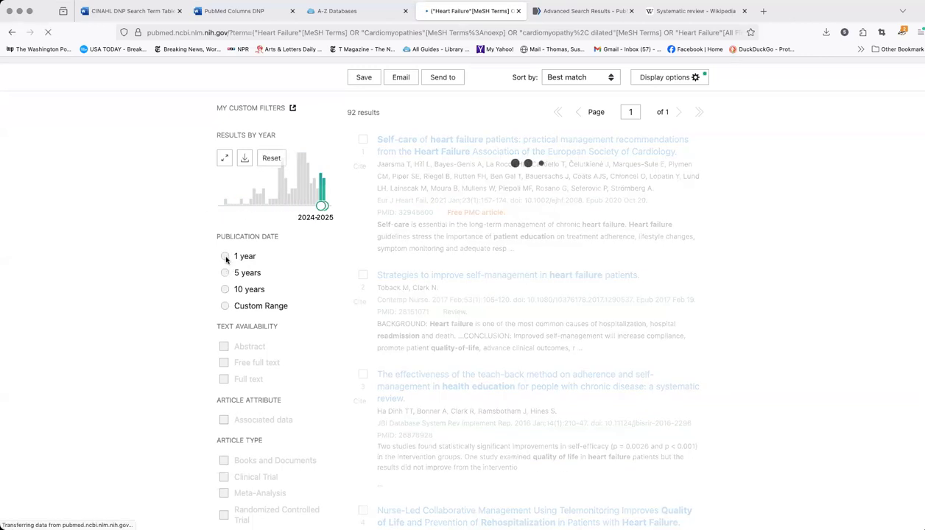
Review the date-filtered citations and the remaining filter options, including text availability and article type
{"action": "scroll", "coordinate": [576, 294], "scroll_direction": "down", "scroll_amount": 5}
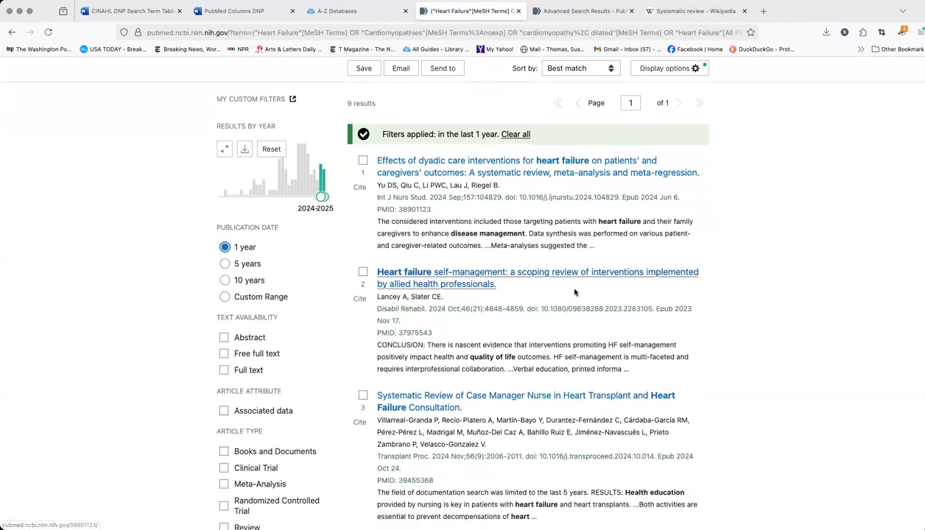
{"action": "scroll", "coordinate": [575, 293], "scroll_direction": "up", "scroll_amount": 2}
{"action": "scroll", "coordinate": [575, 293], "scroll_direction": "down", "scroll_amount": 2}
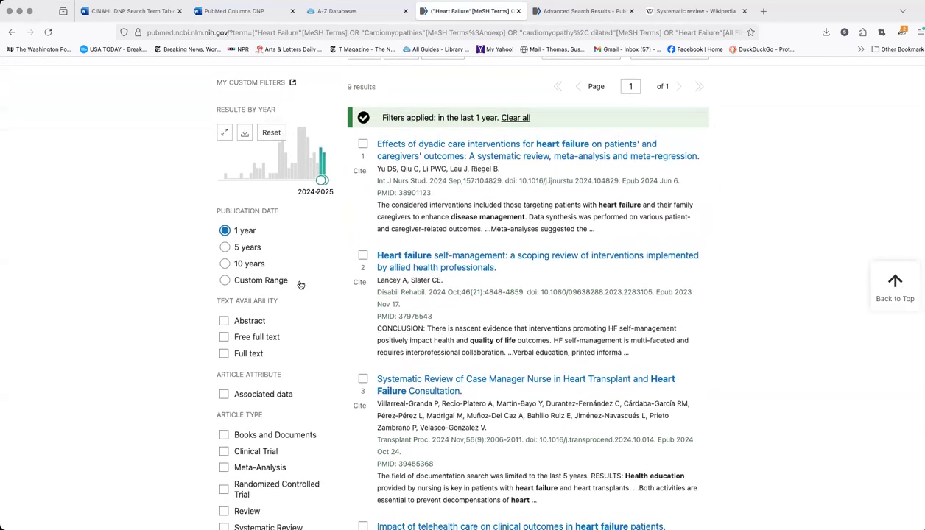
{"action": "scroll", "coordinate": [302, 285], "scroll_direction": "down", "scroll_amount": 6}
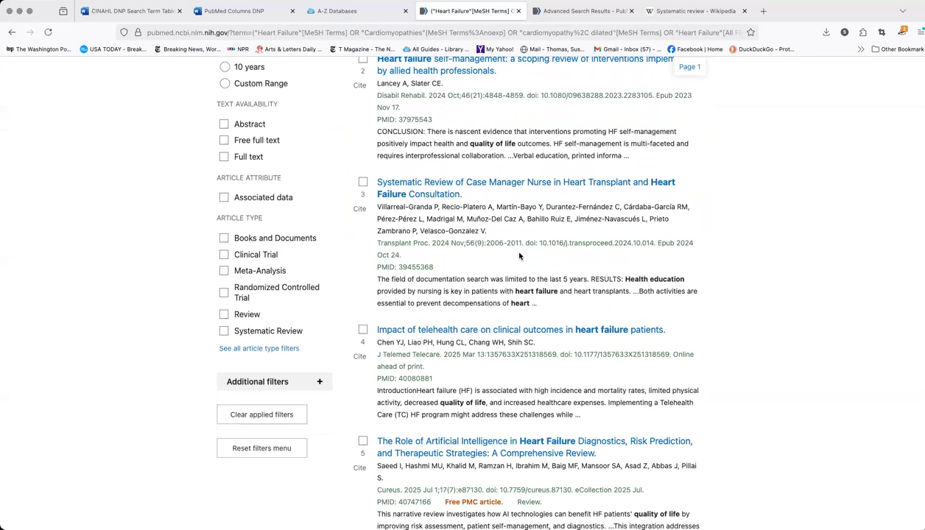
{"action": "scroll", "coordinate": [520, 256], "scroll_direction": "up", "scroll_amount": 3}
{"action": "scroll", "coordinate": [519, 256], "scroll_direction": "down", "scroll_amount": 2}
{"action": "scroll", "coordinate": [519, 255], "scroll_direction": "down", "scroll_amount": 2}
{"action": "scroll", "coordinate": [519, 256], "scroll_direction": "up", "scroll_amount": 5}
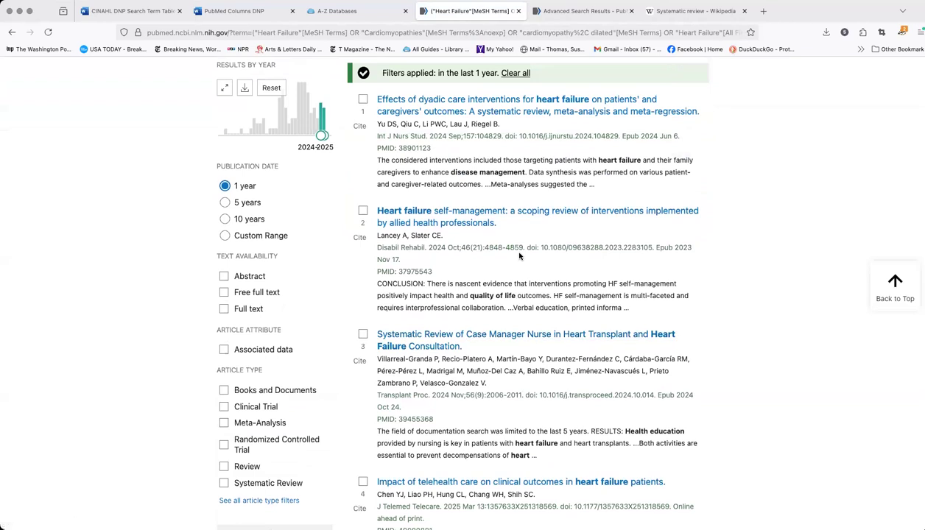
{"action": "scroll", "coordinate": [519, 255], "scroll_direction": "up", "scroll_amount": 2}
{"action": "scroll", "coordinate": [519, 253], "scroll_direction": "up", "scroll_amount": 3}
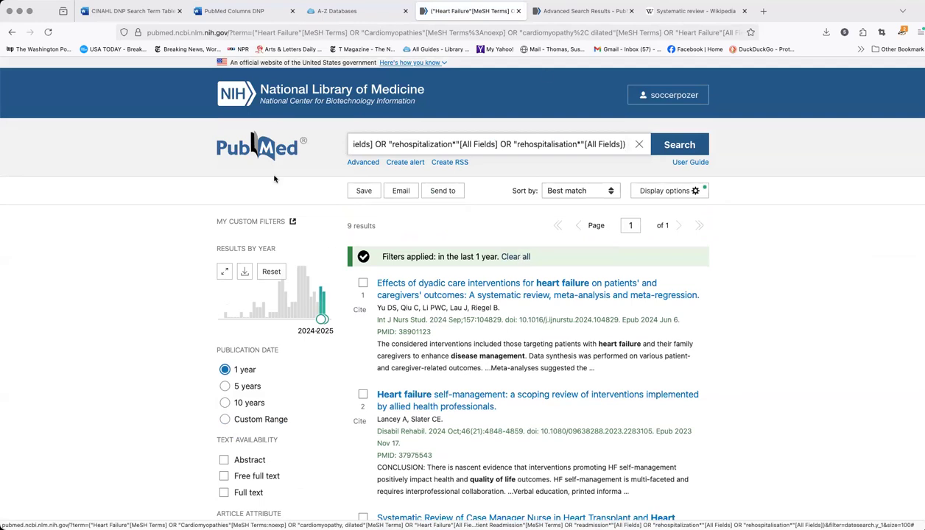
{"action": "left_click", "coordinate": [893, 22]}
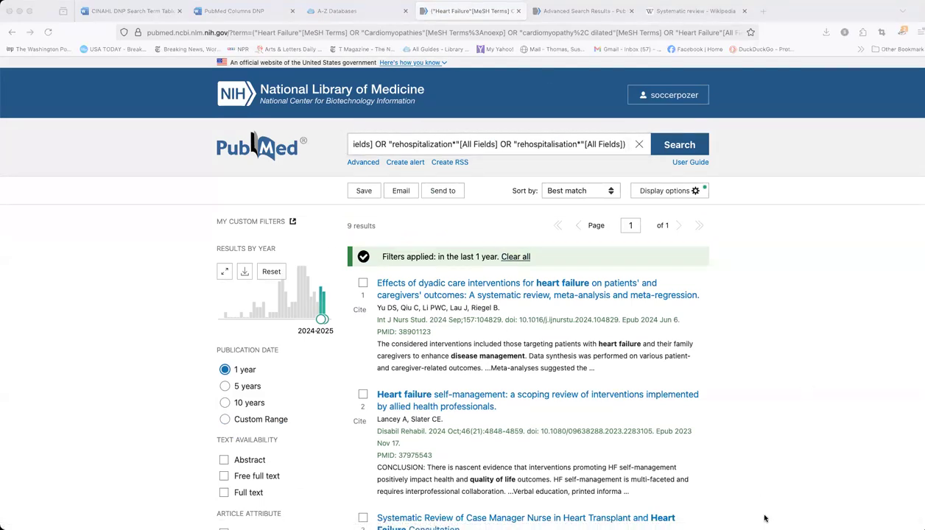